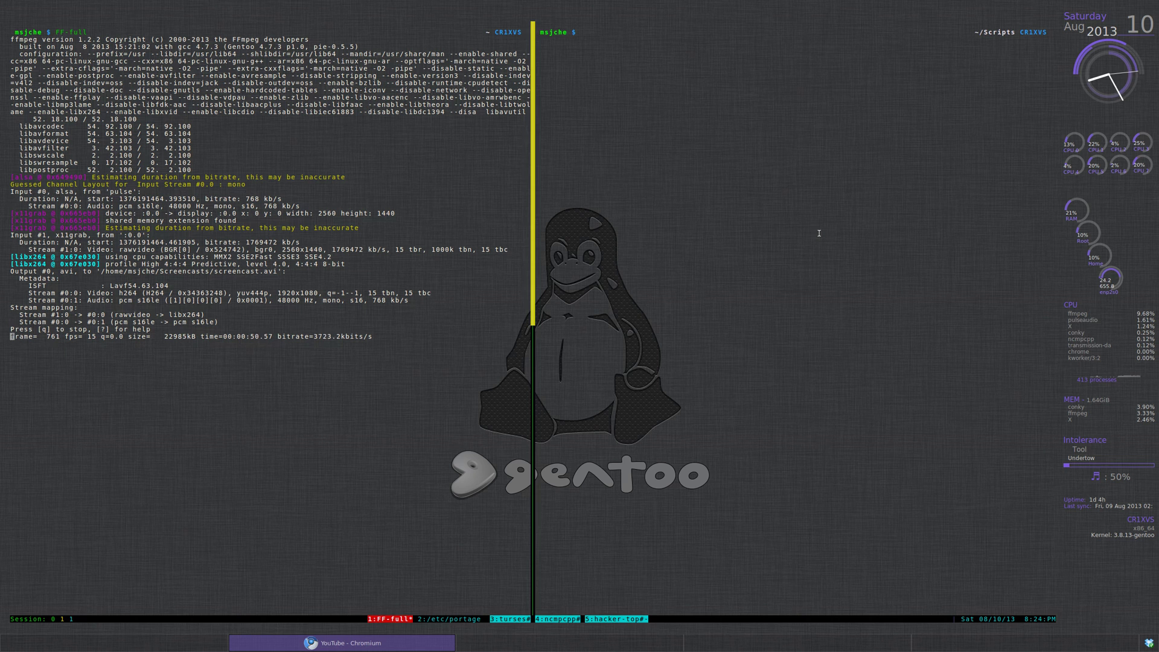
Step: Make the second terminal pane active, switch to Chromium and open the ArchWiki main page
key("ctrl+b")
key("Right")
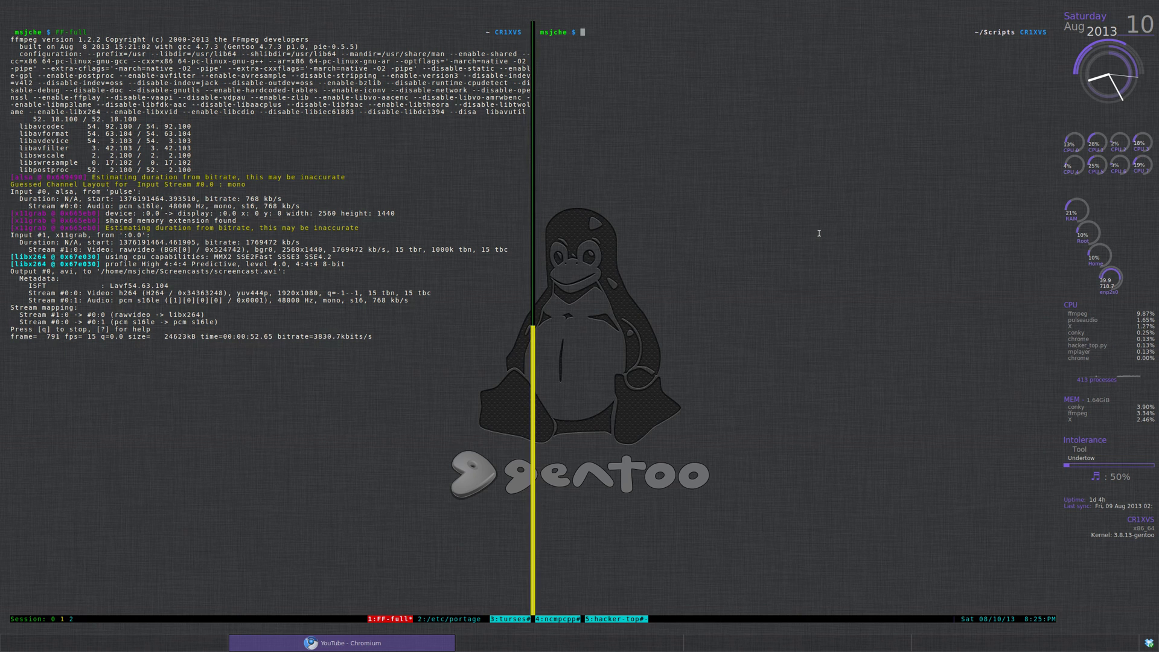
key("alt+Tab")
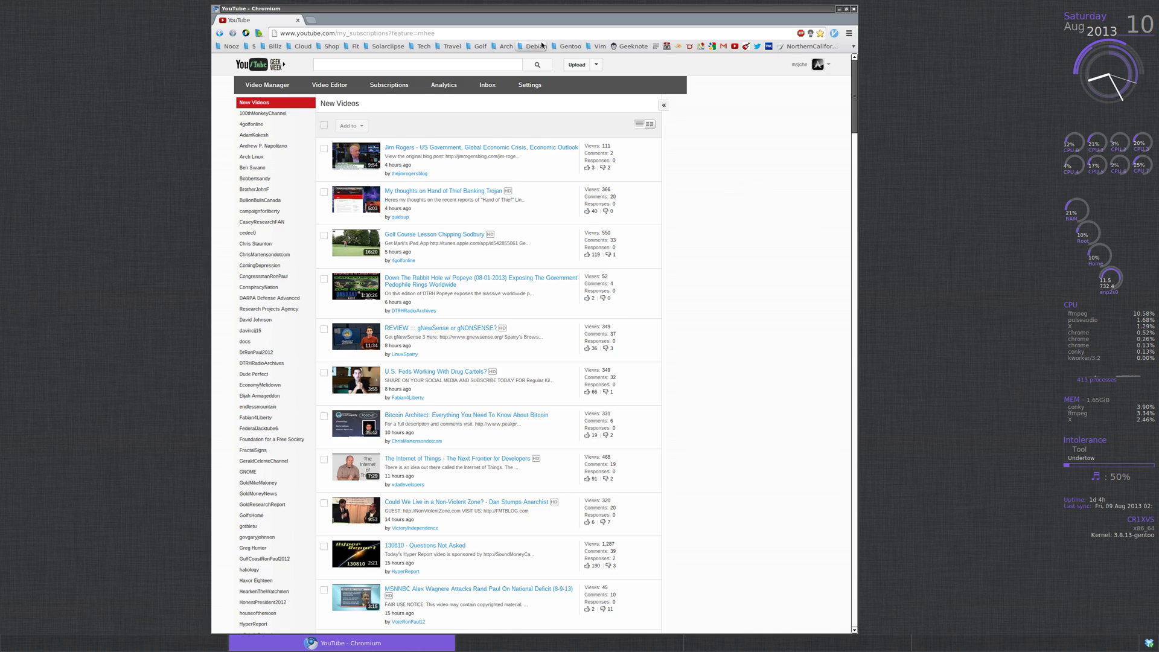
left_click(541, 46)
left_click(510, 70)
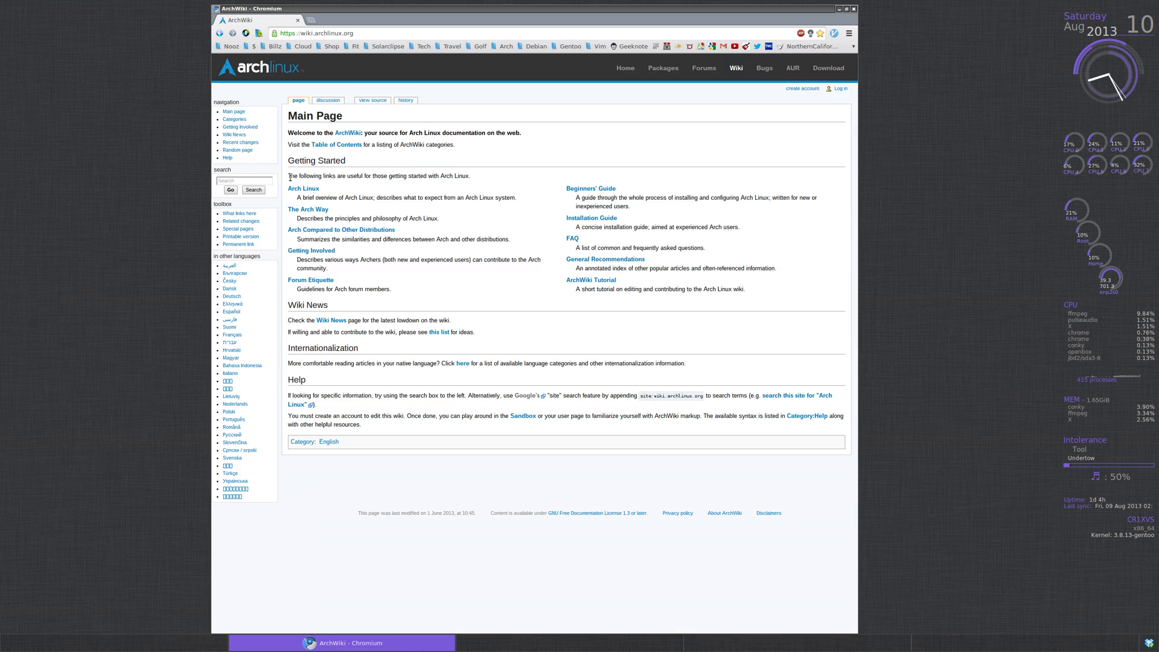
Step: Search the ArchWiki for openbox and open its section "Running a terminal emulator as desktop background"
left_click(250, 178)
type("o")
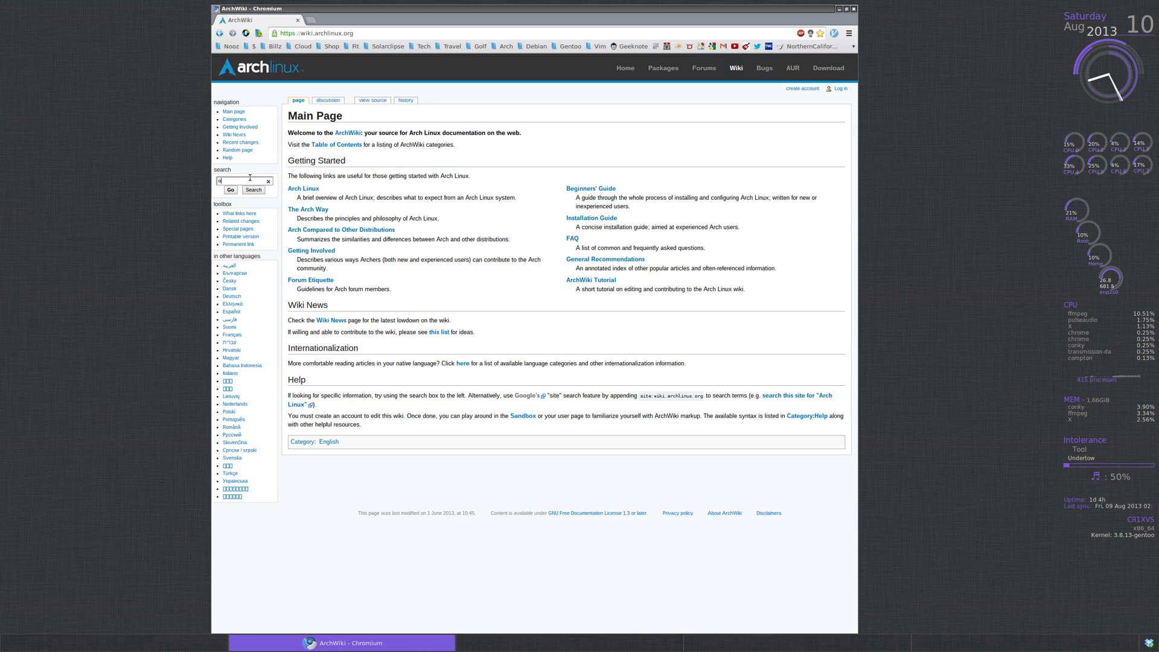
type("penbox")
key("Return")
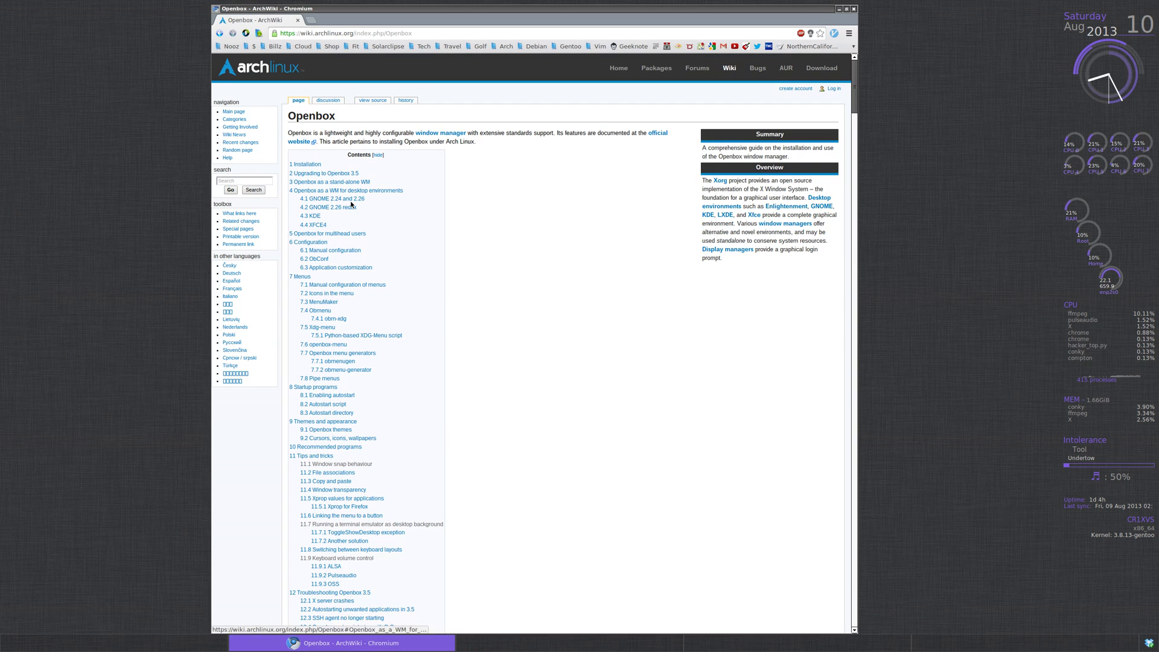
scroll(390, 468, "down", 3)
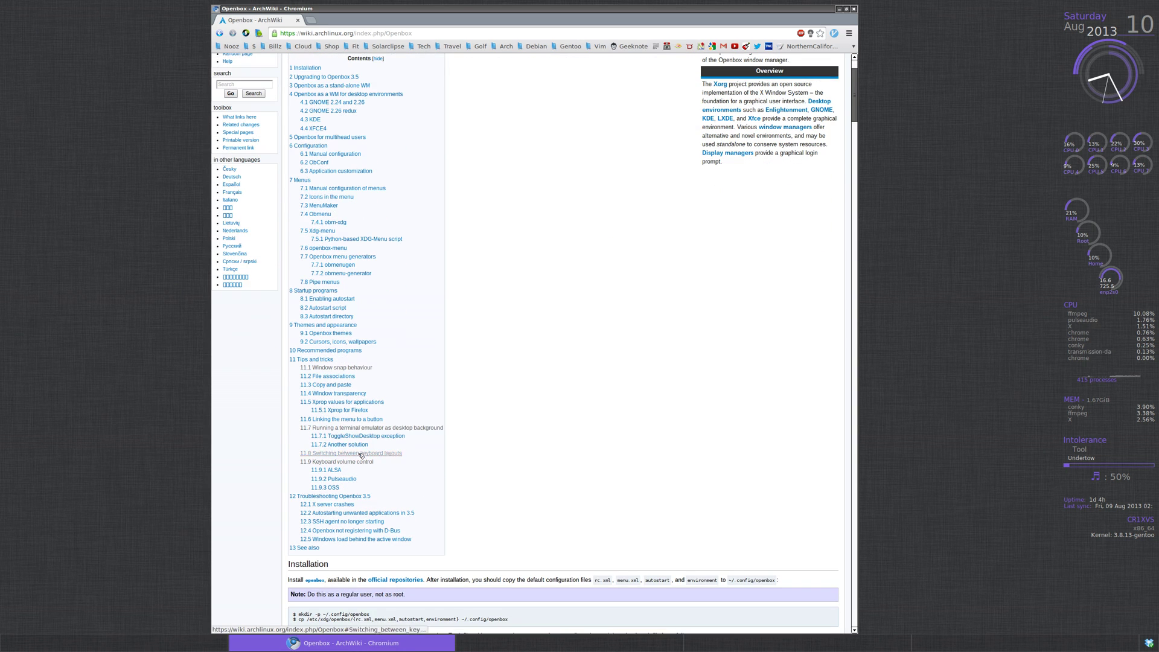
left_click(342, 428)
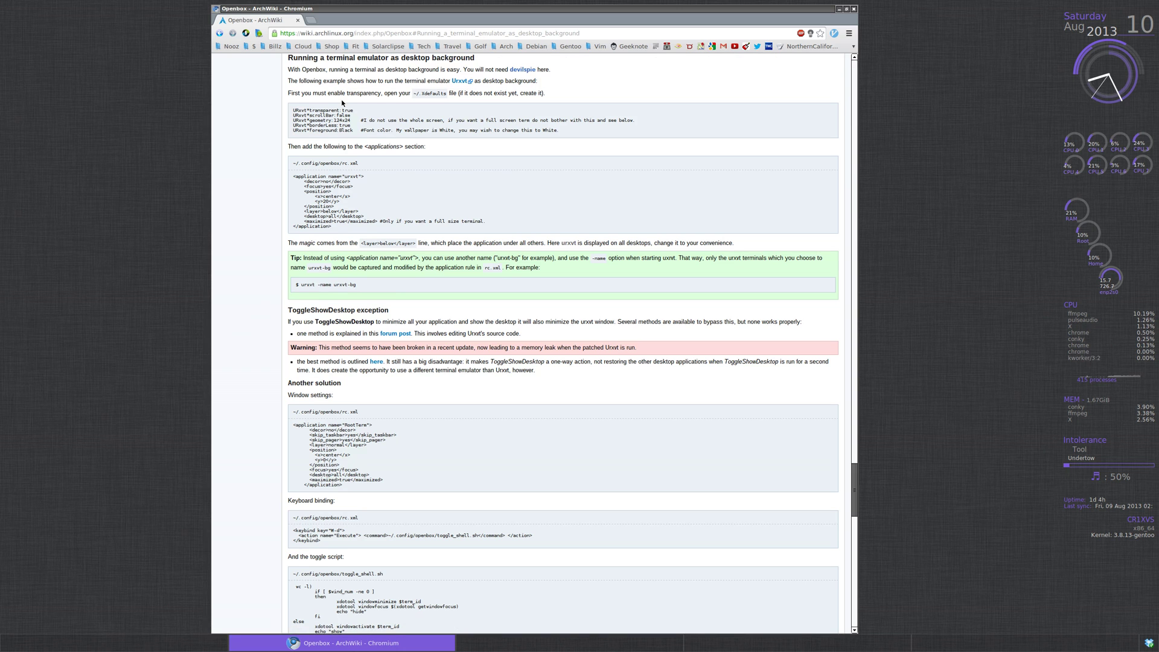
Step: Highlight the urxvt transparency, scrollbar and borderless lines in the ~/.Xdefaults example and return to the terminal
double_click(322, 111)
double_click(321, 116)
triple_click(324, 125)
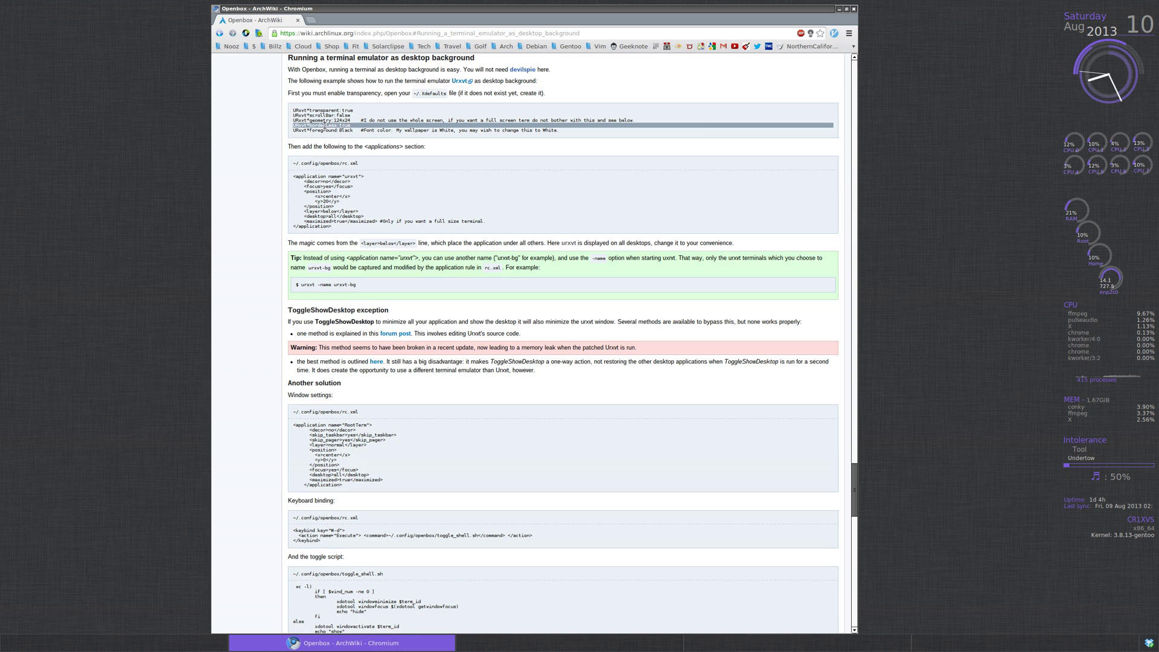
key("super+d")
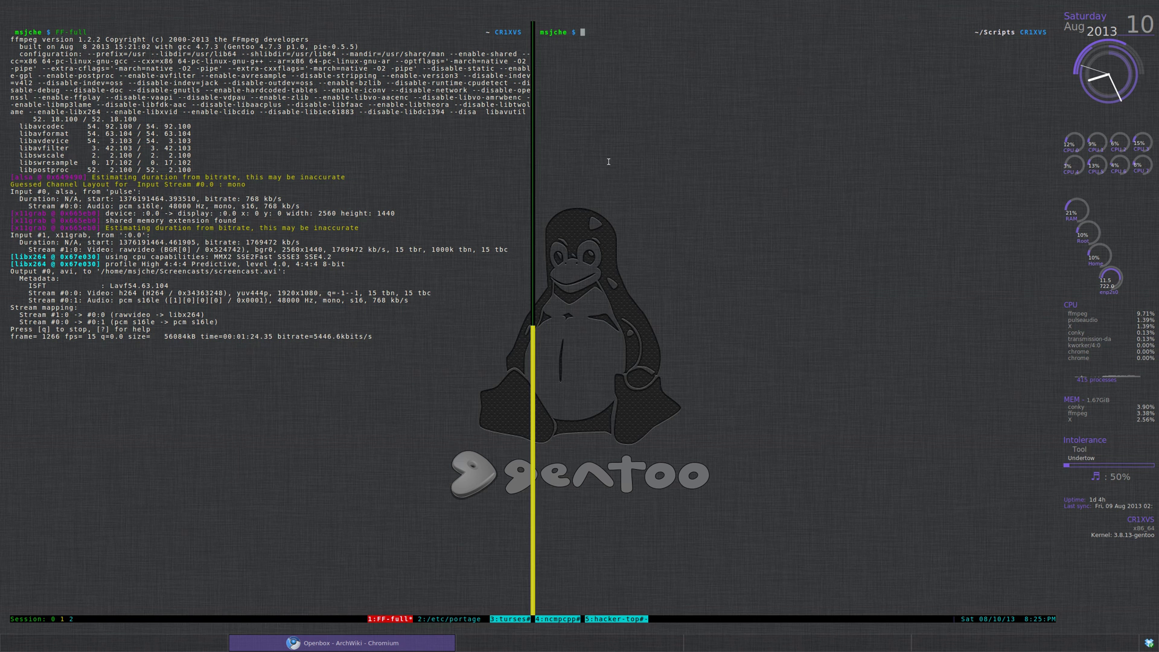
type("eX")
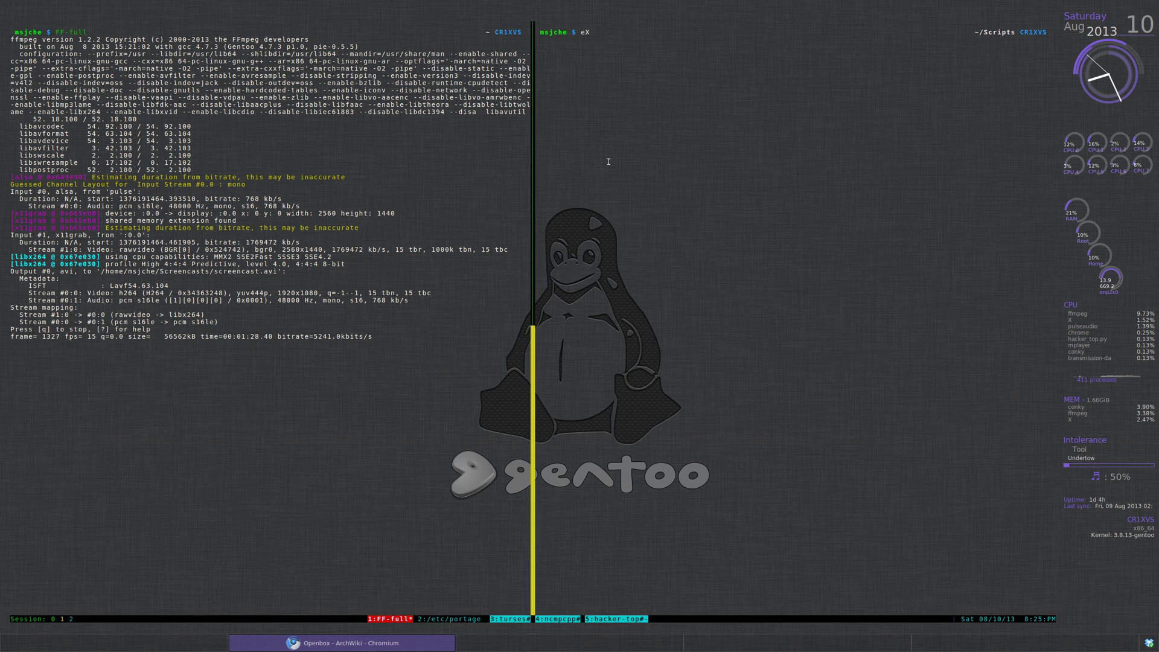
key("BackSpace")
key("BackSpace")
type("vim .Xr")
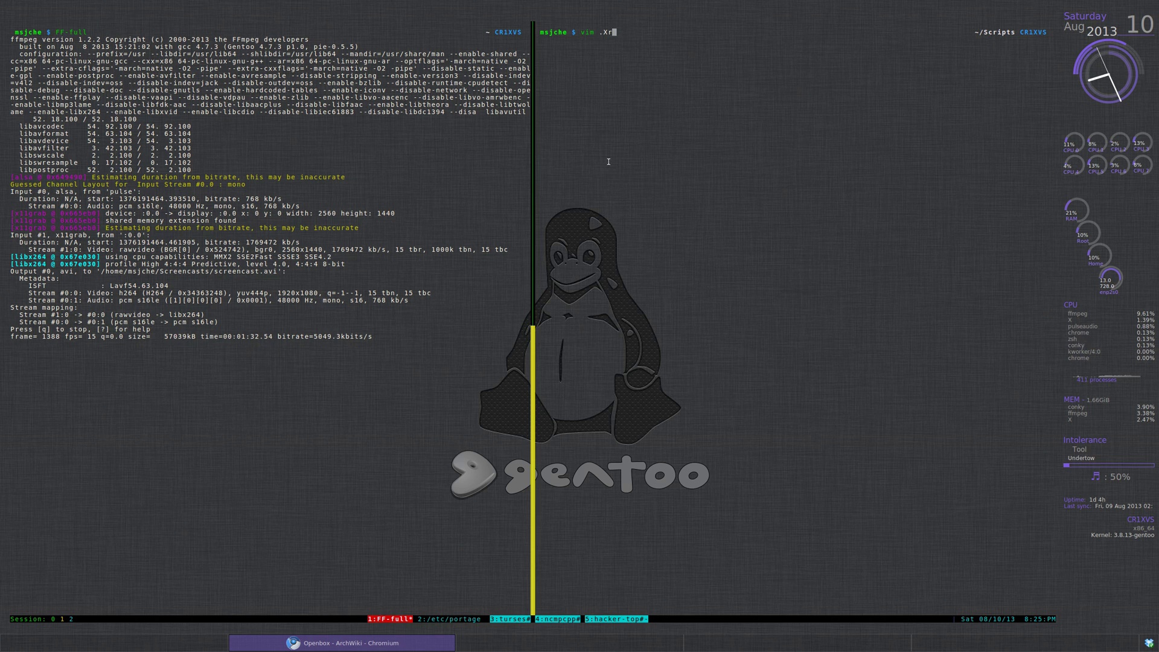
key("BackSpace")
key("BackSpace")
key("BackSpace")
key("BackSpace")
key("BackSpace")
key("BackSpace")
key("BackSpace")
Step: Go to the home directory with the home command and open .Xresources in vim
type("home")
key("Return")
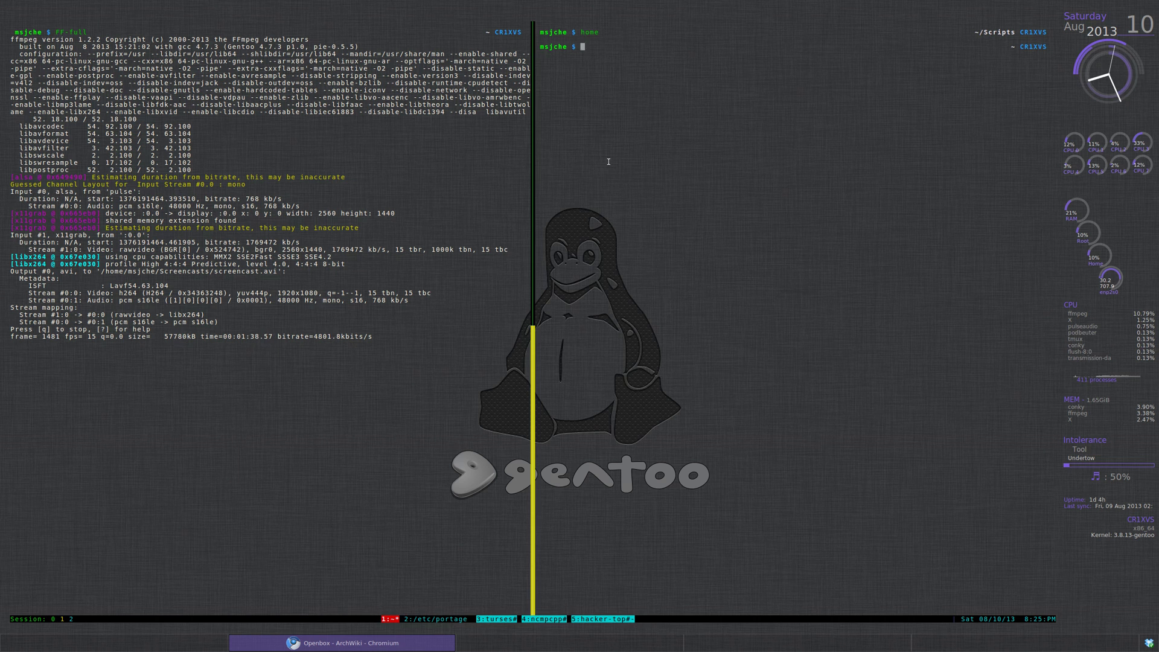
type("vim .Xre")
key("Tab")
key("Return")
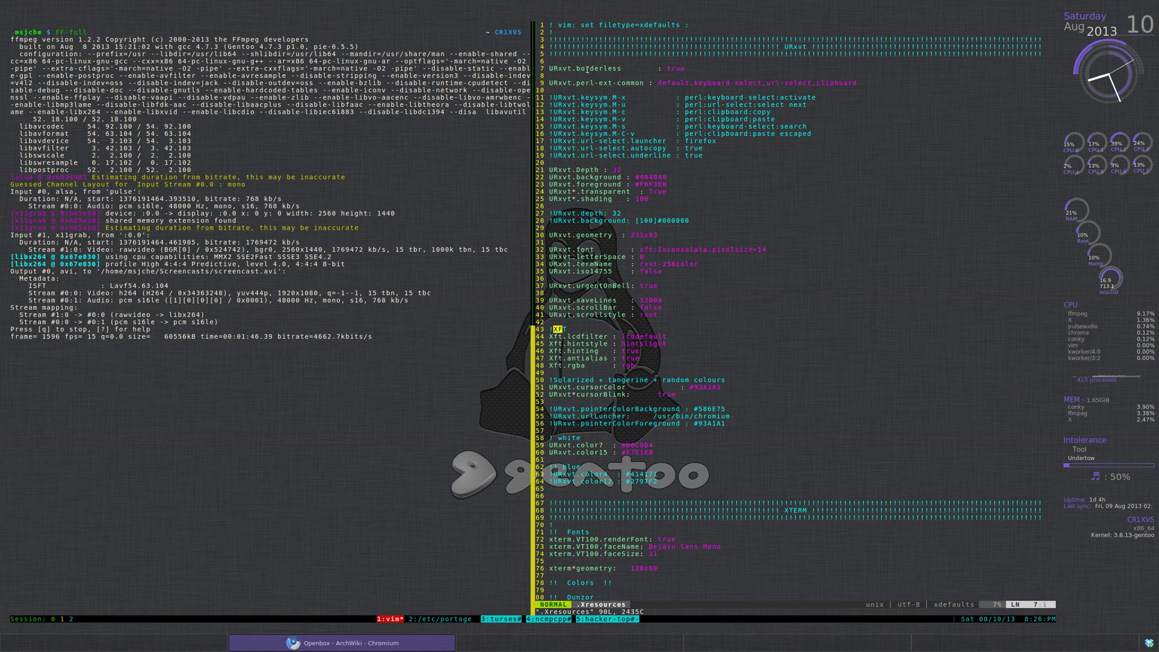
Step: Point out the URxvt transparency and geometry settings in .Xresources, and quit vim
left_click_drag(598, 191, 657, 192)
left_click(656, 191)
left_click_drag(602, 235, 654, 235)
left_click(654, 235)
type(":q")
key("Return")
Step: Switch to Chromium, select the urxvt application block in the wiki's rc.xml example, and return to the terminal
key("ctrl+alt+Right")
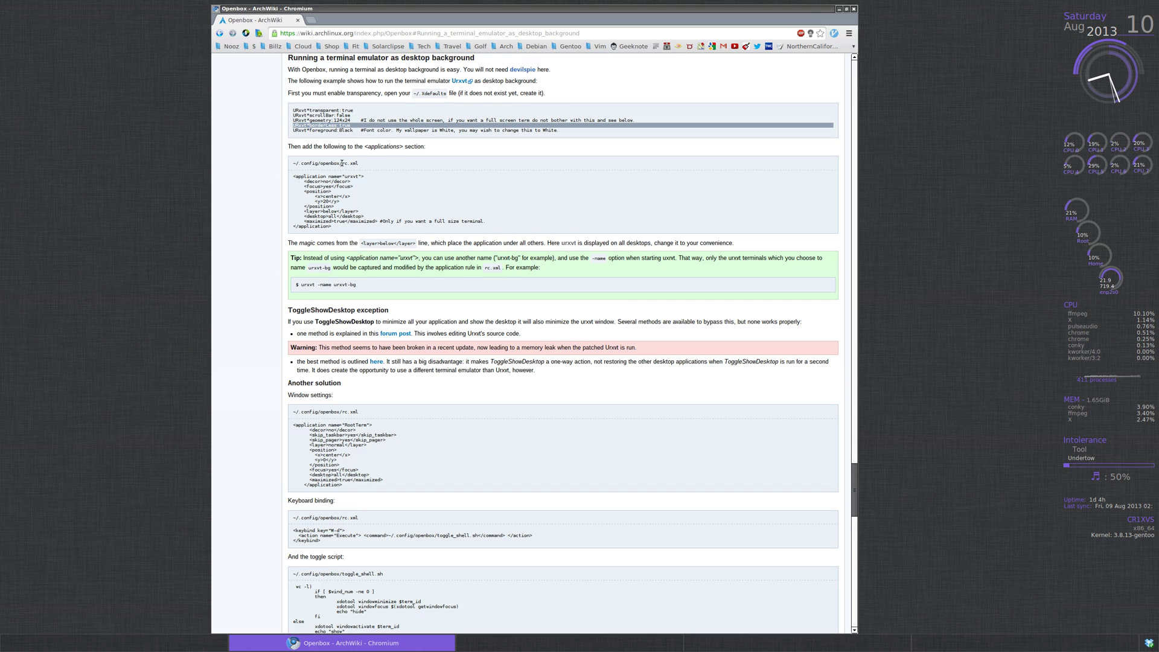
left_click_drag(342, 163, 353, 163)
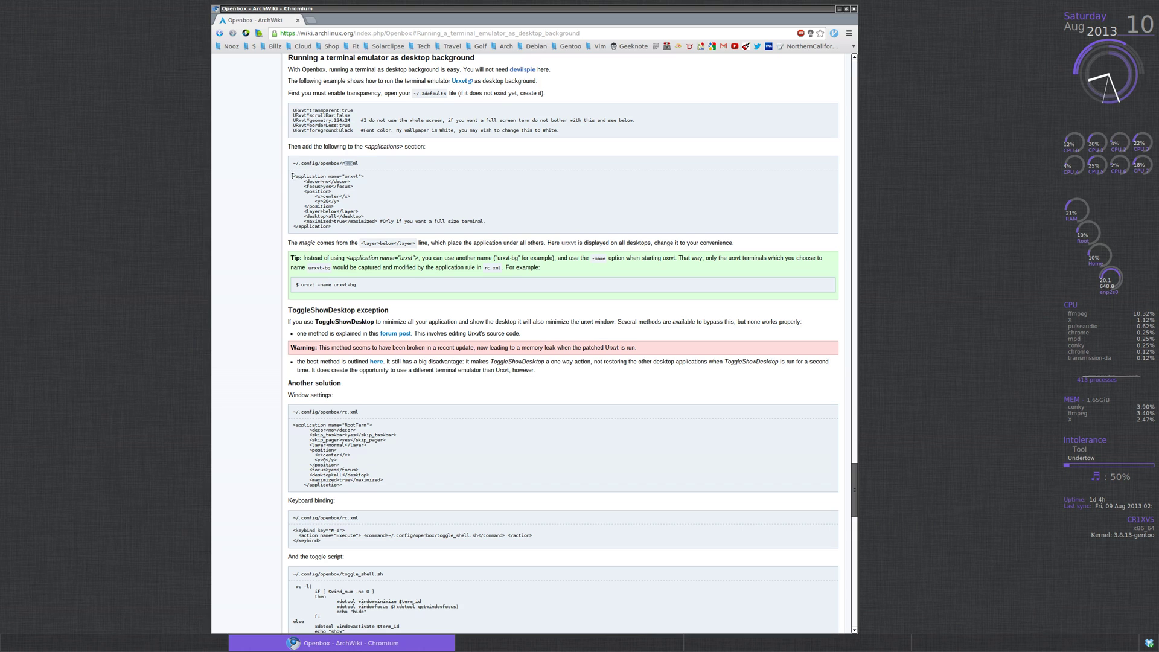
left_click_drag(292, 176, 334, 224)
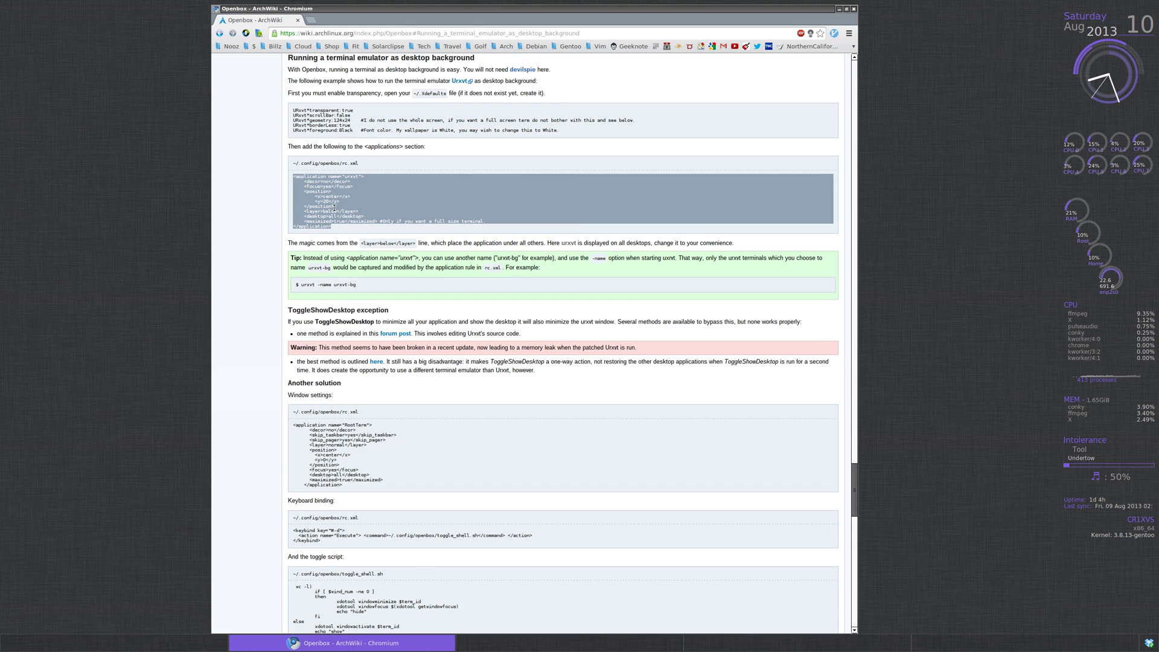
key("super+d")
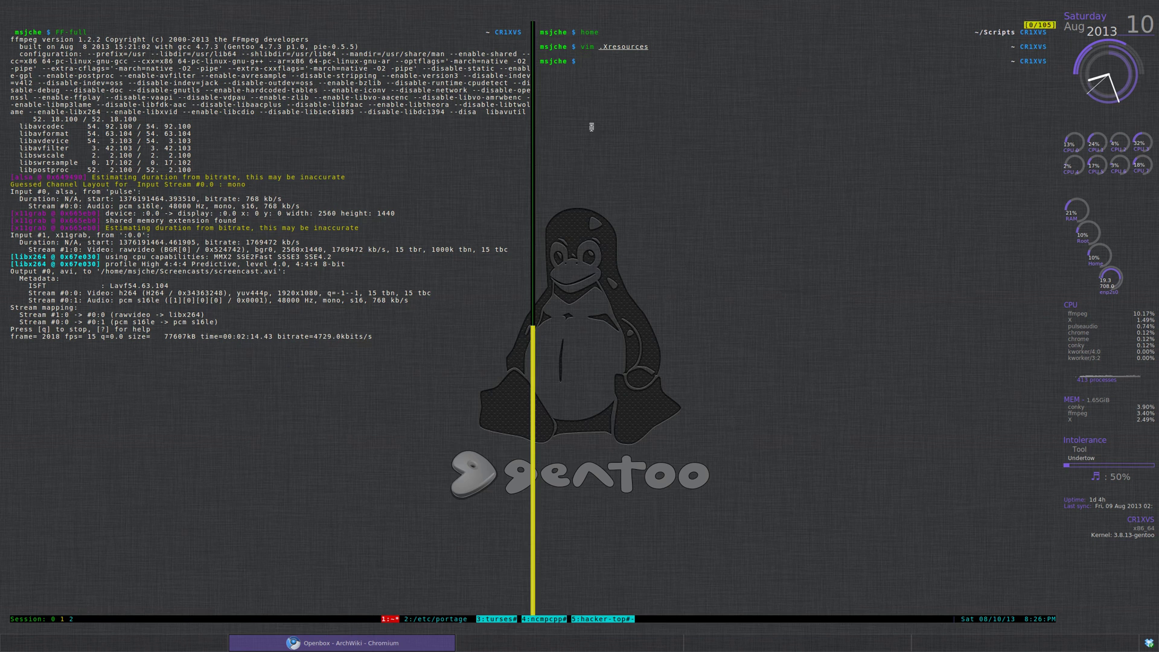
type("eRC")
key("BackSpace")
key("BackSpace")
key("BackSpace")
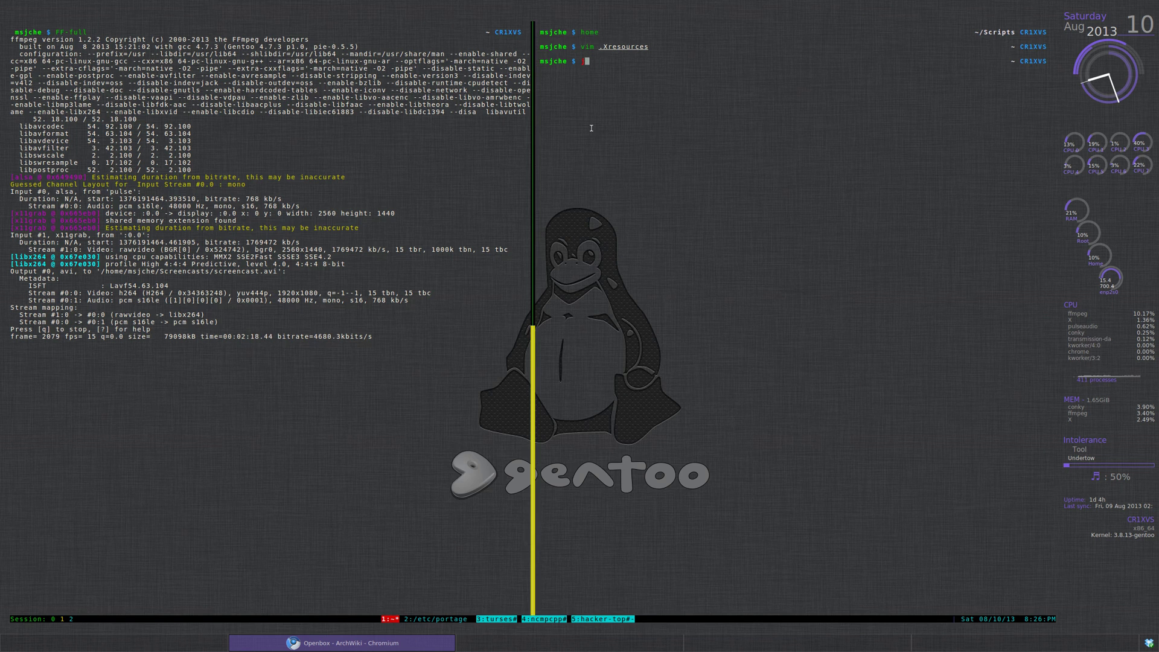
Step: Open .config/openbox/rc.xml in vim and jump to the end of the file
type("vim .config/openbox/rc.xml")
key("Return")
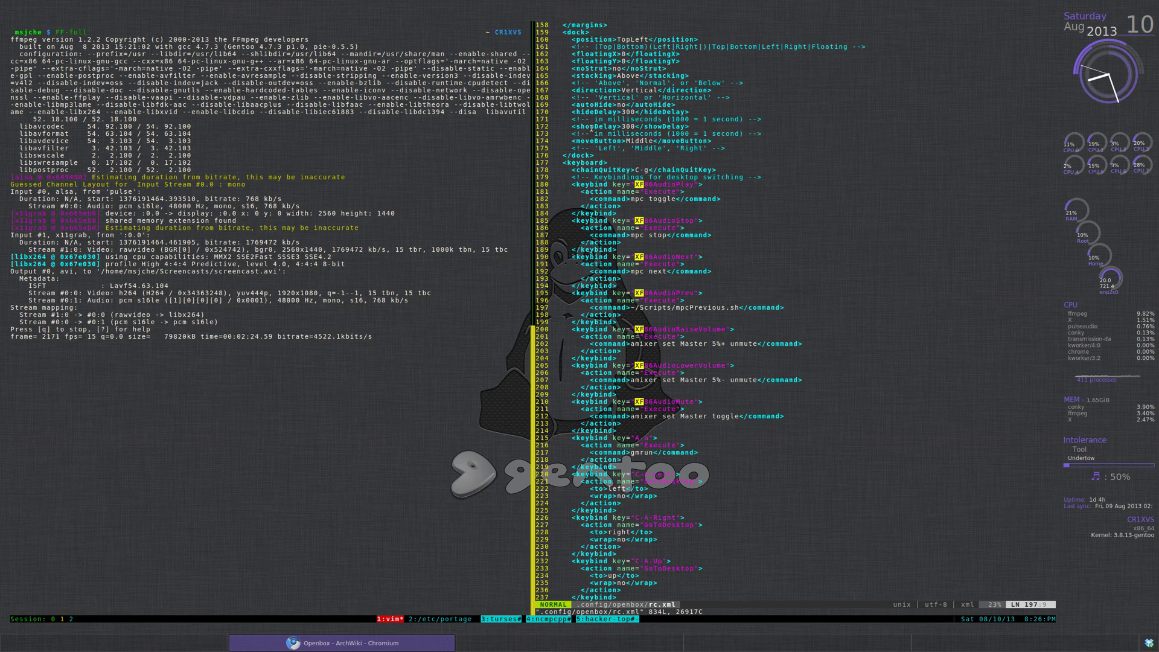
key("shift+g")
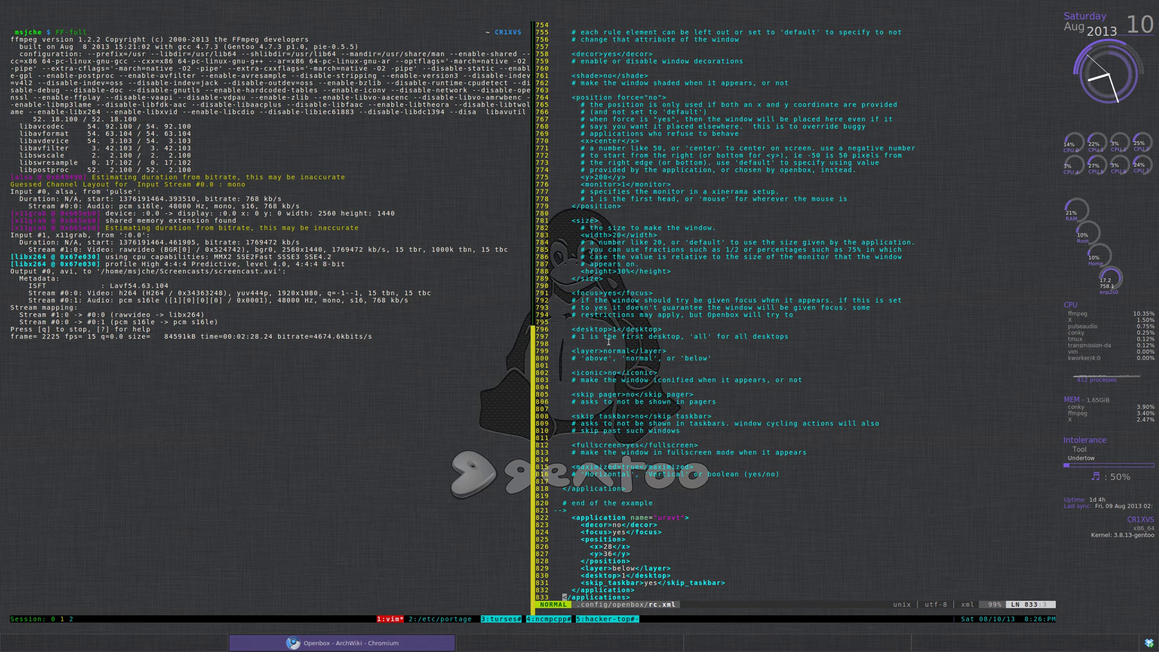
Step: Look through the applications section of rc.xml, from its commented example rules to the urxvt entry
key("z")
key("t")
key("k")
key("k")
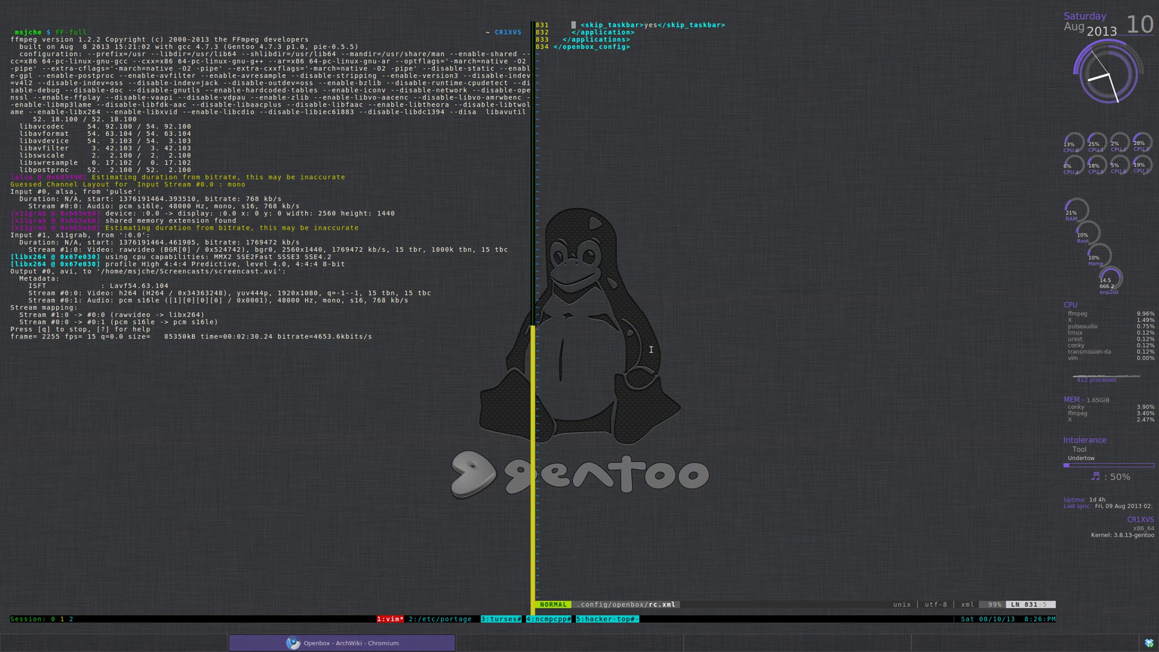
key("ctrl+u")
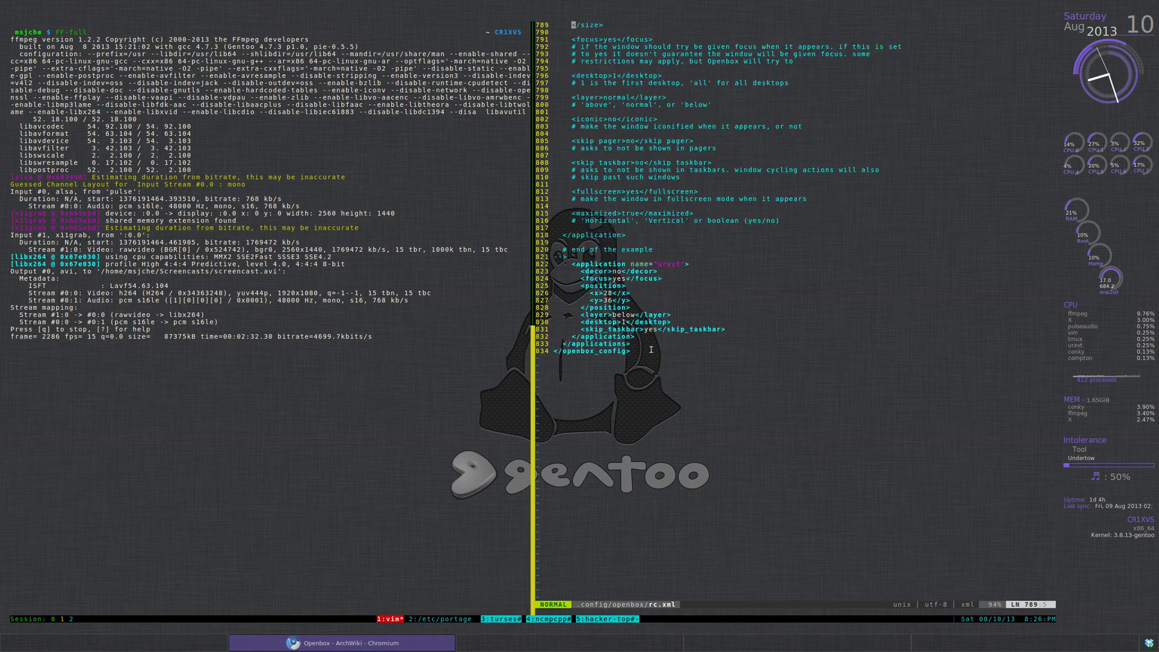
key("k")
key("k")
key("k")
key("k")
key("k")
key("k")
key("k")
key("k")
key("k")
key("k")
key("k")
key("k")
key("k")
key("k")
key("k")
key("k")
key("k")
key("k")
key("k")
key("k")
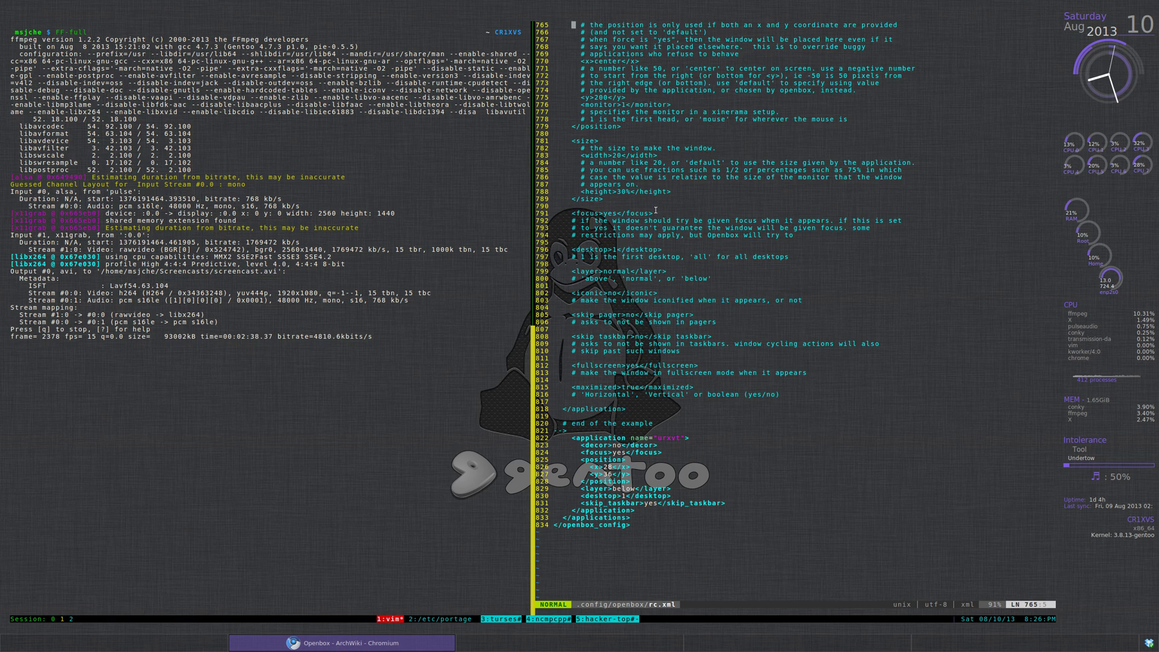
key("ctrl+b")
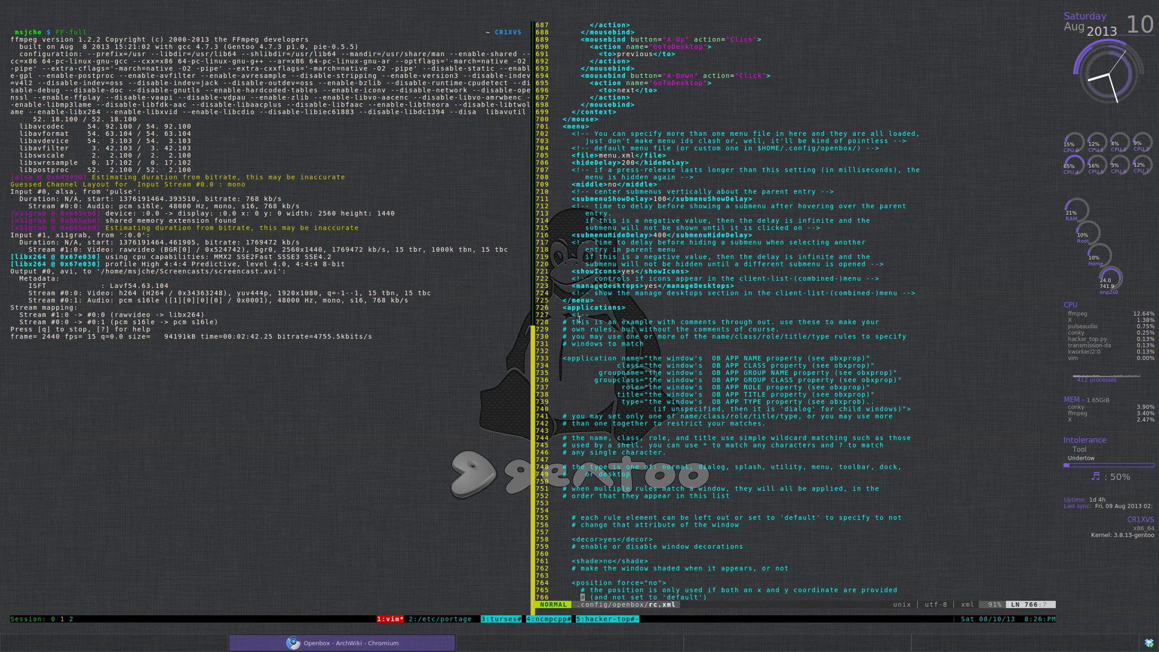
left_click_drag(580, 317, 565, 369)
left_click_drag(563, 409, 564, 415)
scroll(651, 481, "down", 20)
scroll(651, 482, "up", 20)
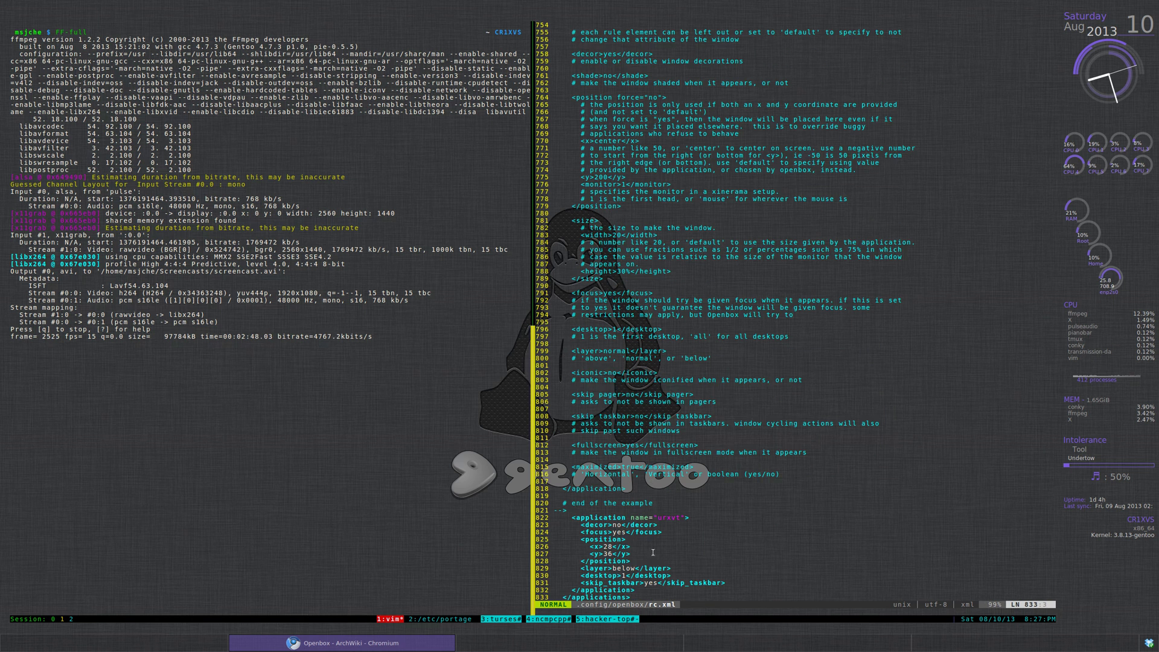
Step: Highlight the urxvt application rule and its x and y position lines in rc.xml, and quit vim
left_click(573, 518)
left_click_drag(573, 517, 635, 597)
left_click_drag(606, 558, 580, 547)
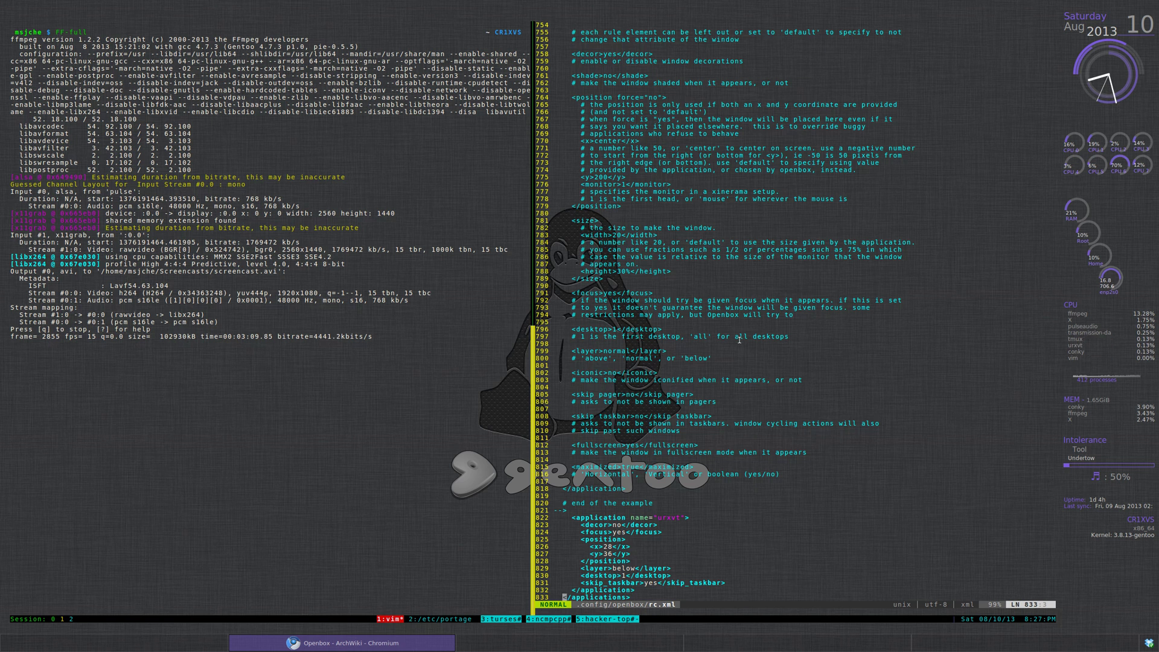
type(":q")
key("Return")
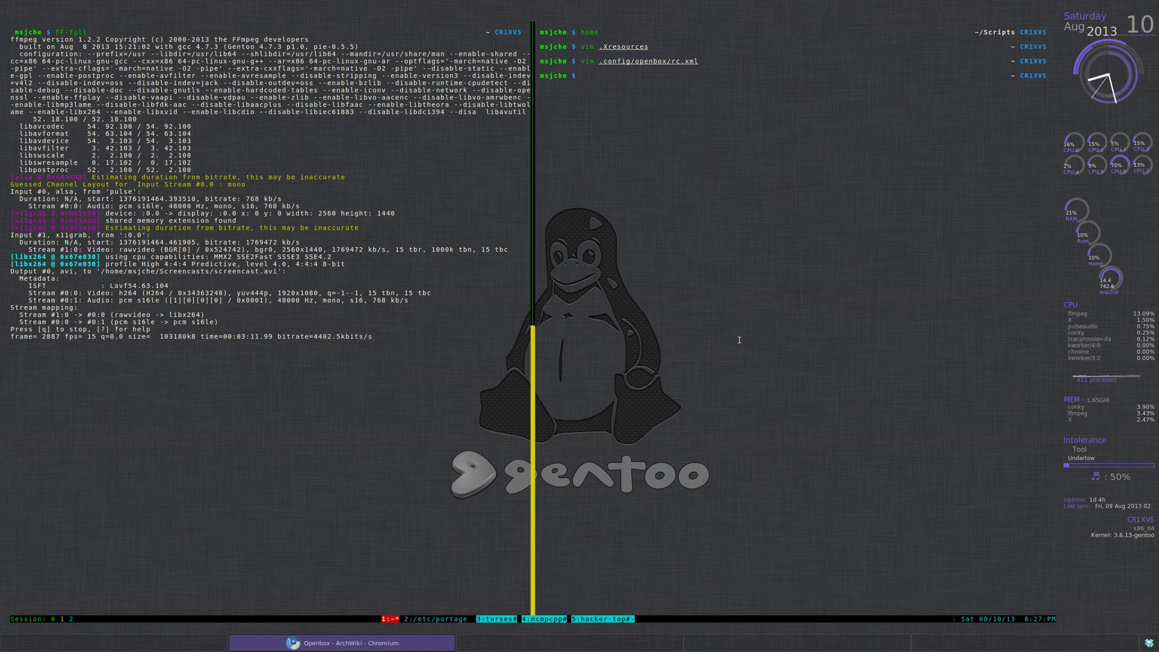
Step: Try to launch a urxvt terminal from the run-program dialog using name completion
key("alt+F2")
type("ur")
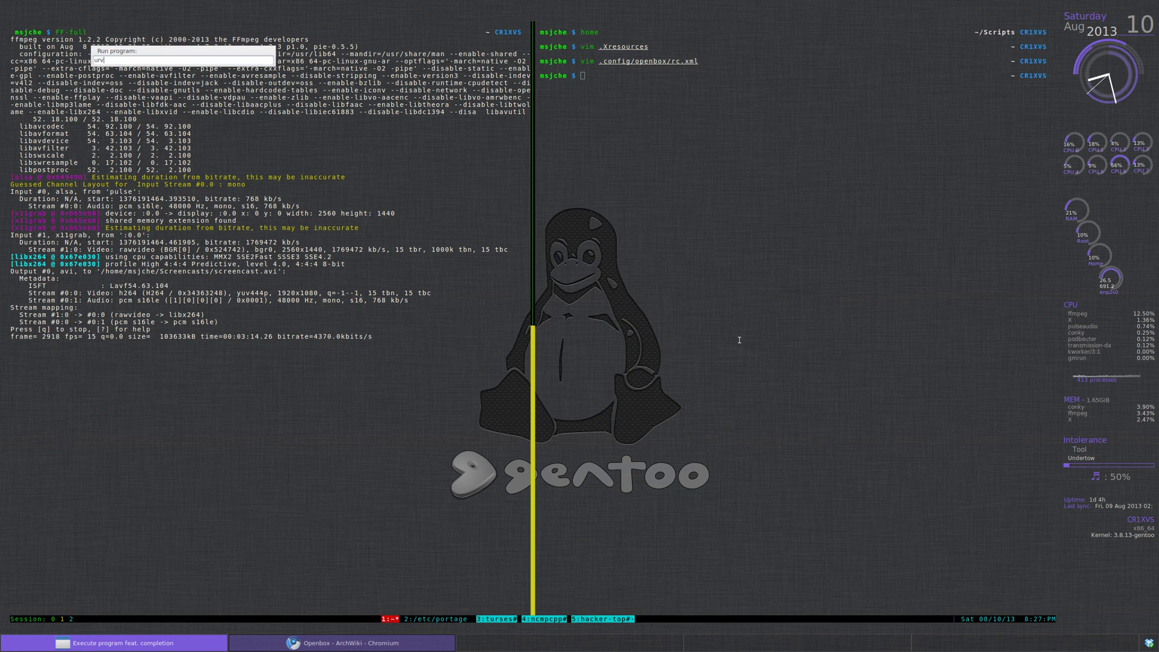
type("v")
key("Tab")
key("BackSpace")
key("Tab")
key("Return")
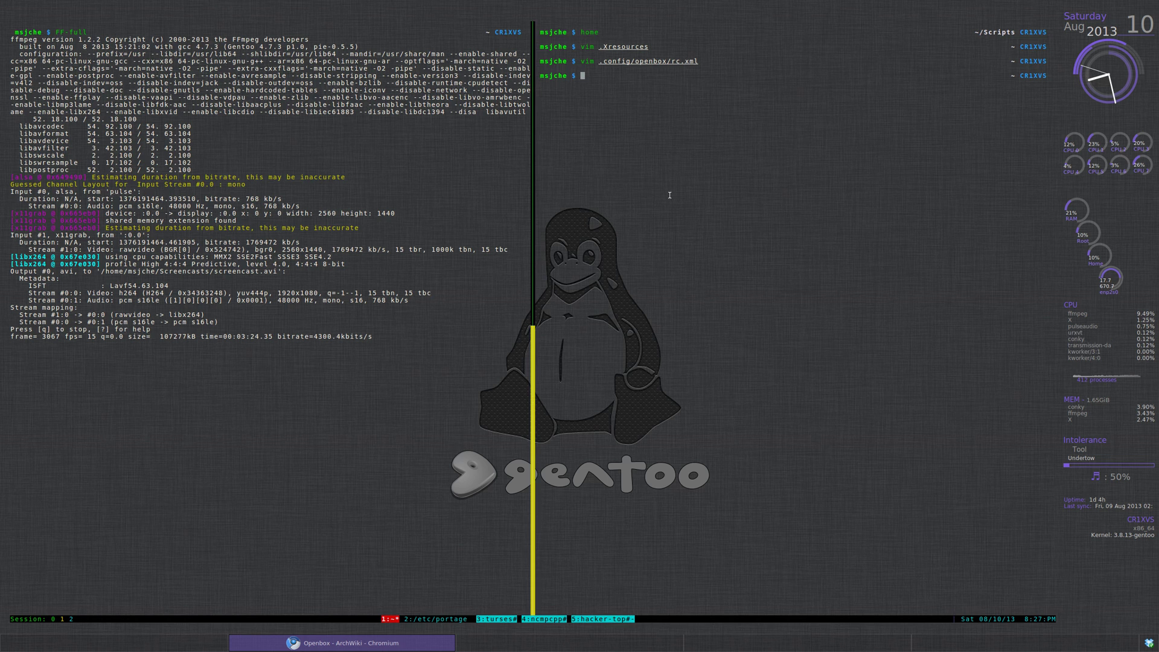
Step: Open the .xinitrc file from the home directory in vim
type("vim .xin")
key("Tab")
key("Return")
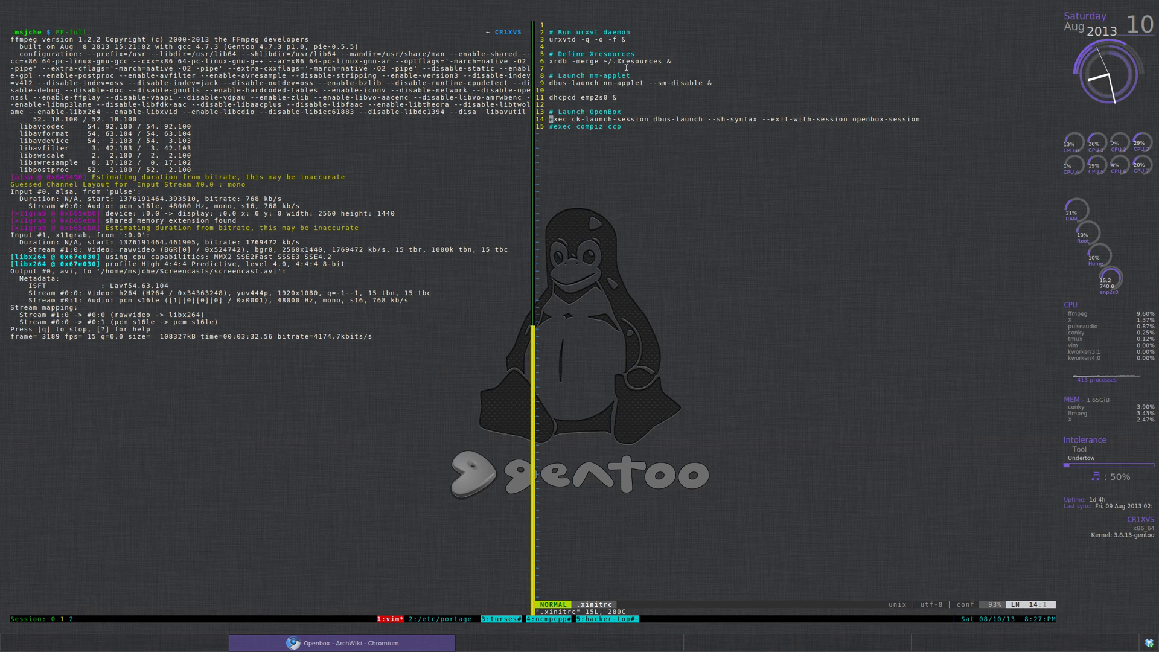
Step: Highlight the "urxvtd -q -o -f &" daemon line in .xinitrc and quit vim
left_click_drag(545, 39, 600, 40)
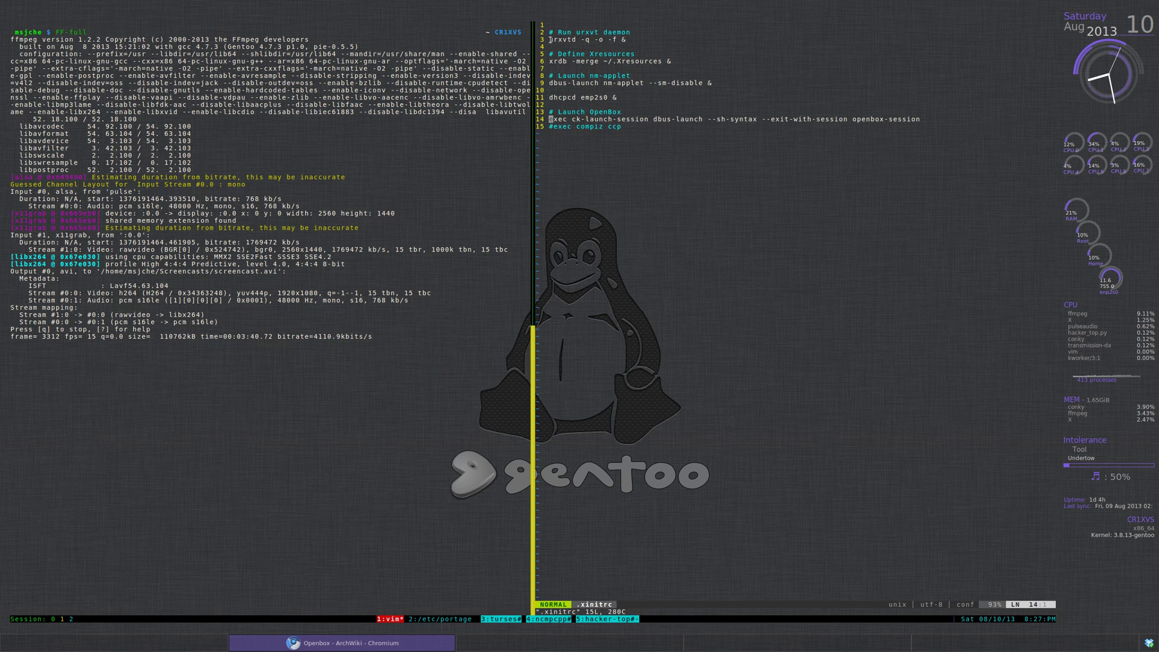
left_click_drag(549, 39, 622, 39)
type(":q")
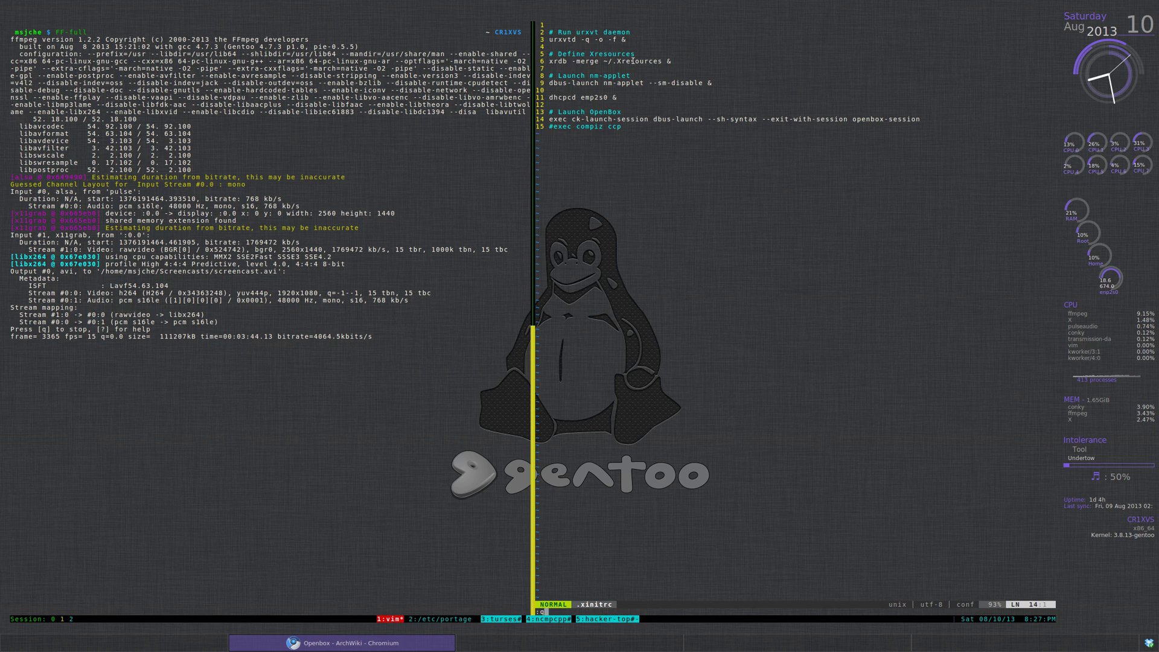
key("Return")
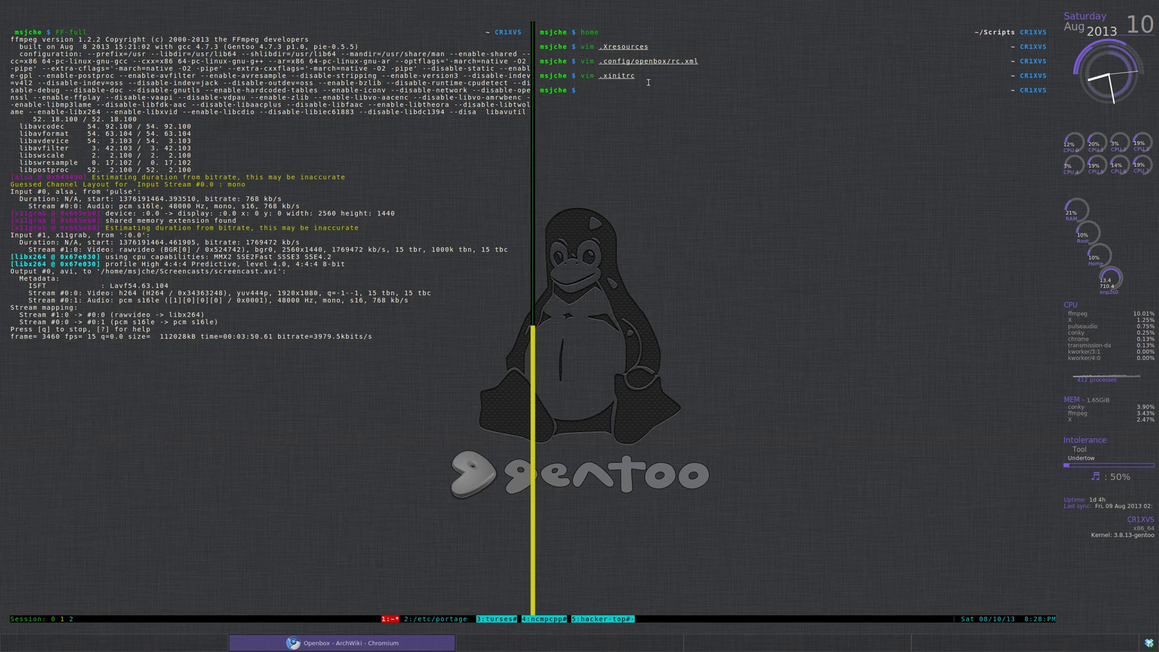
Step: Change to the .config/openbox directory and list its files with la
type("cd .conf")
key("Tab")
type("openbox")
key("Return")
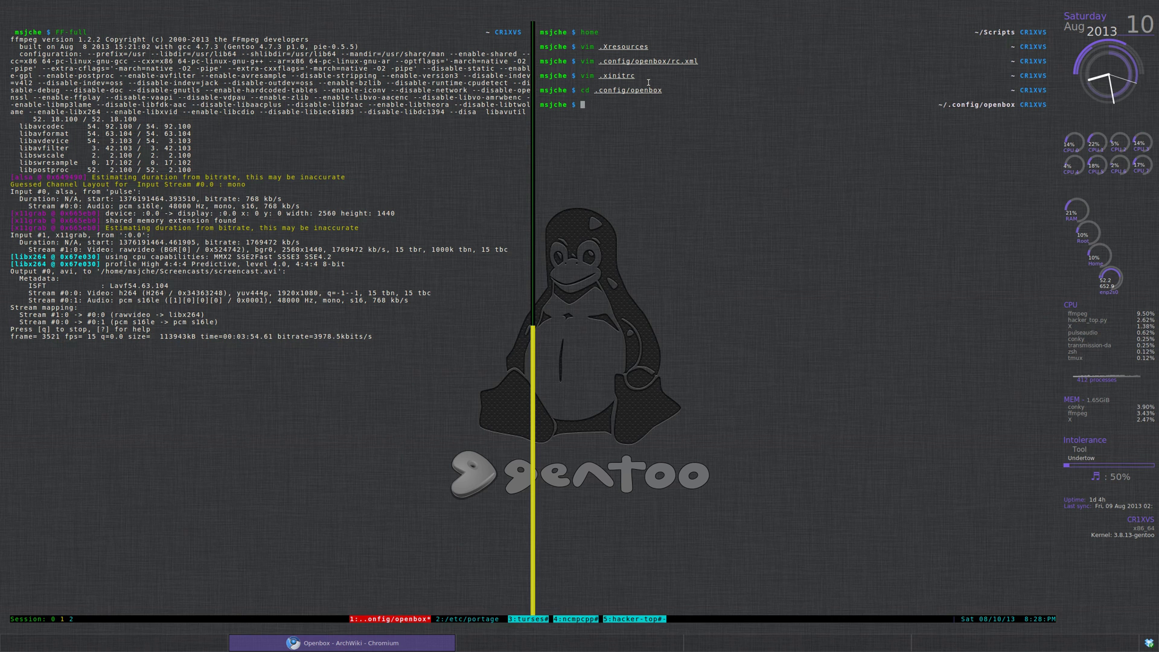
type("la")
key("Return")
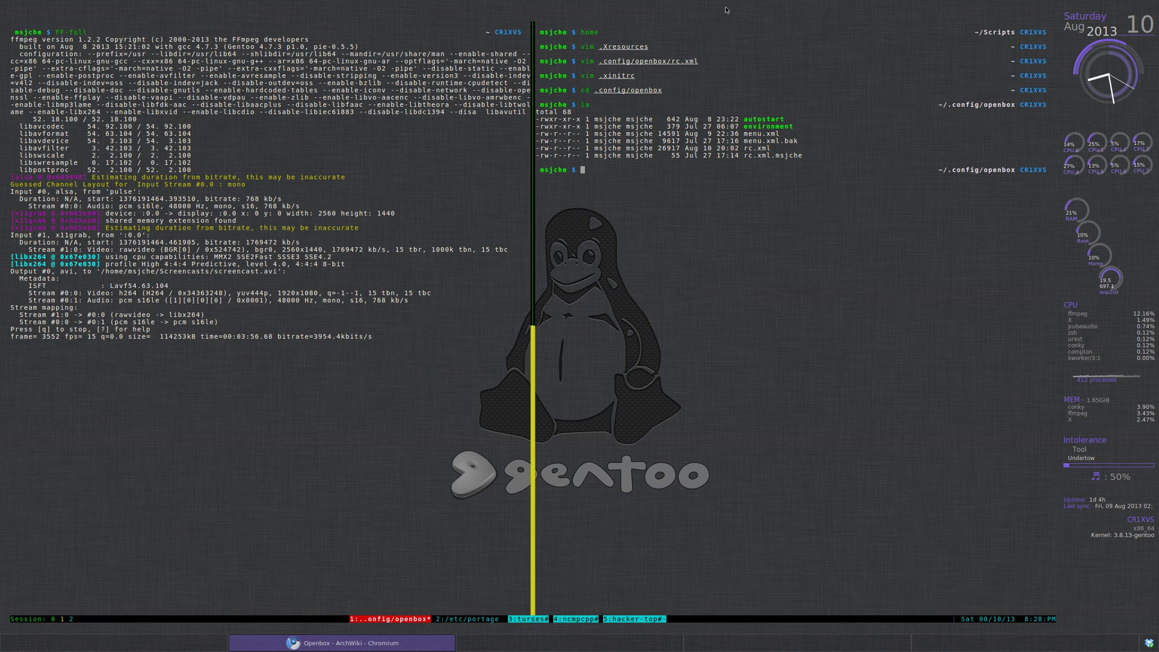
Step: List the default Openbox files in /etc/xdg/openbox/ by completing the source path of a cp command, leaving it unrun
mouse_move(757, 133)
left_mouse_down()
mouse_move(752, 121)
mouse_move(755, 133)
left_mouse_up()
left_click(754, 133)
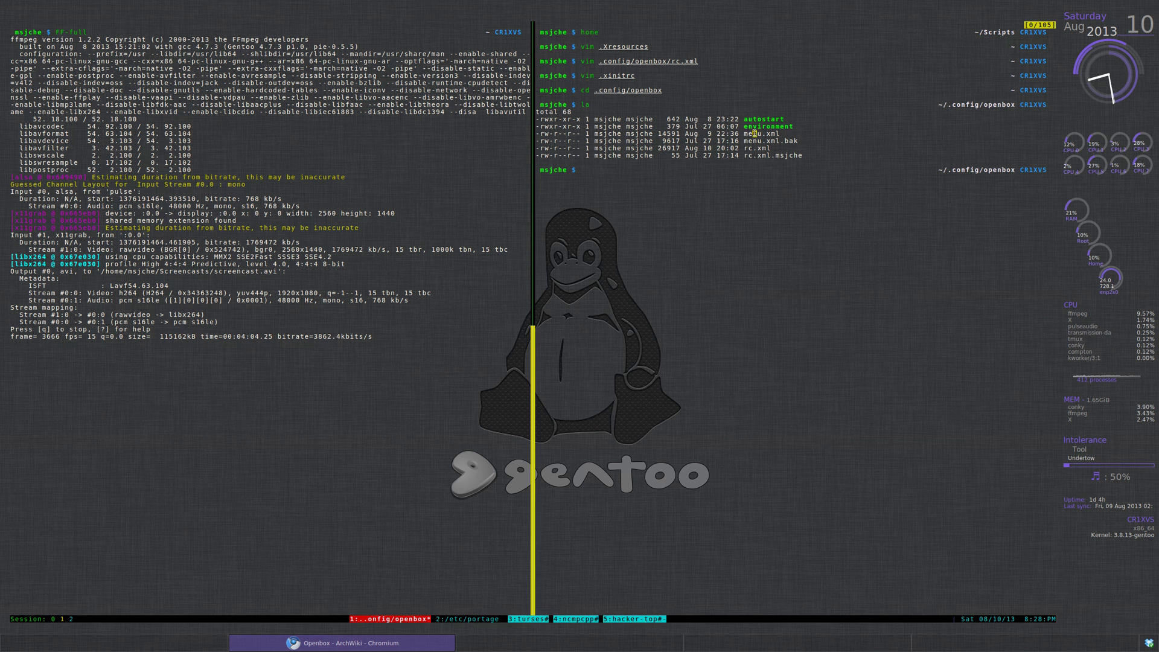
key("q")
type("cp")
type(" /")
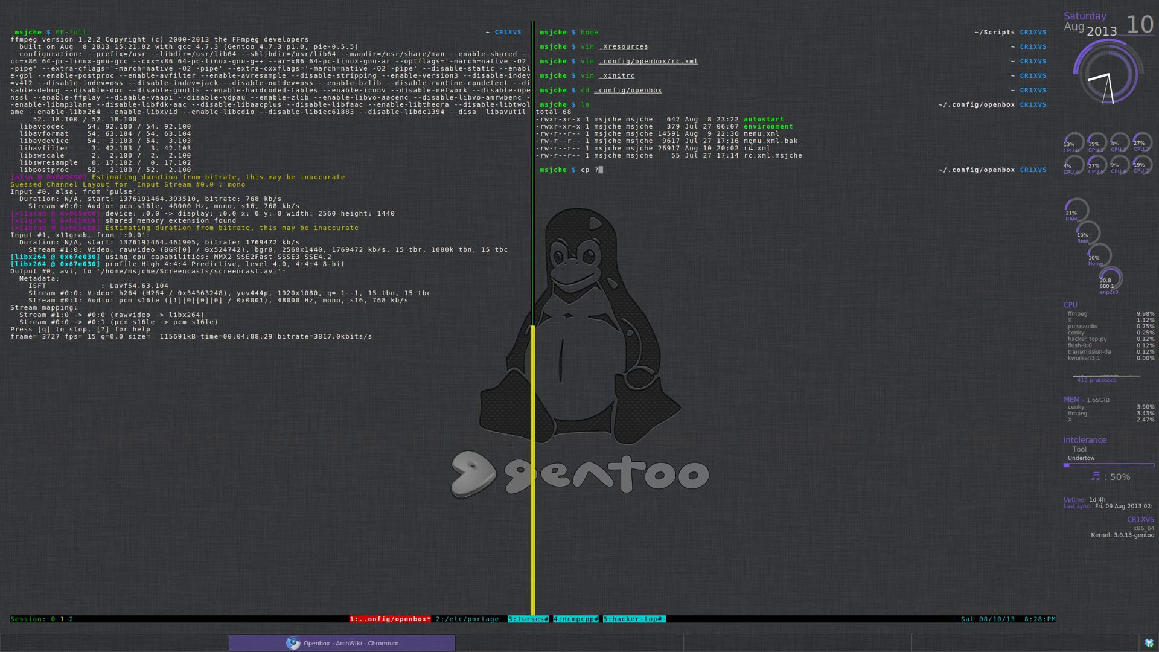
type("etc/xdg/o")
key("Tab")
key("Tab")
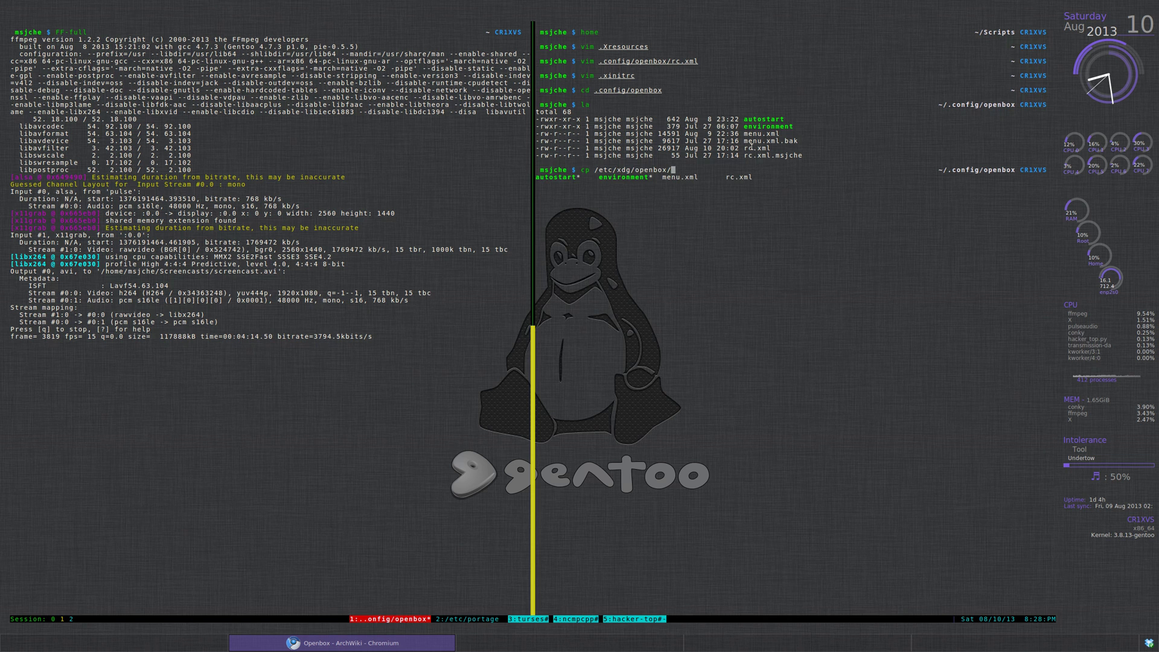
key("Up")
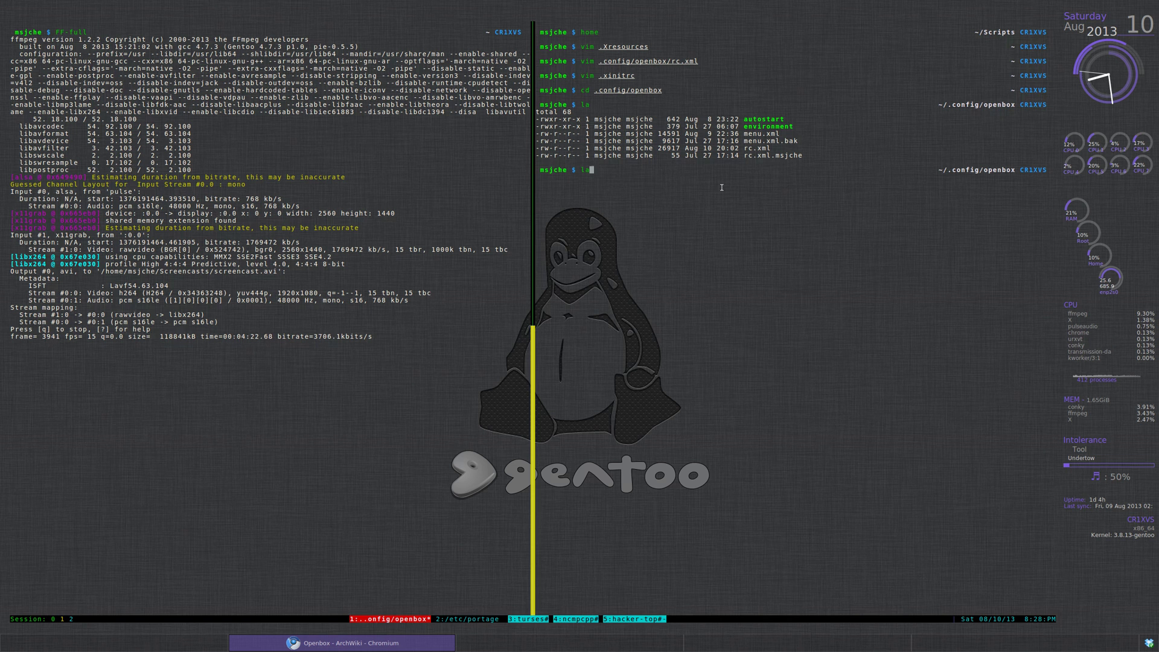
Step: Return to the home directory and open the Openbox autostart file in vim with the eAS alias
key("BackSpace")
key("BackSpace")
type("home")
key("Return")
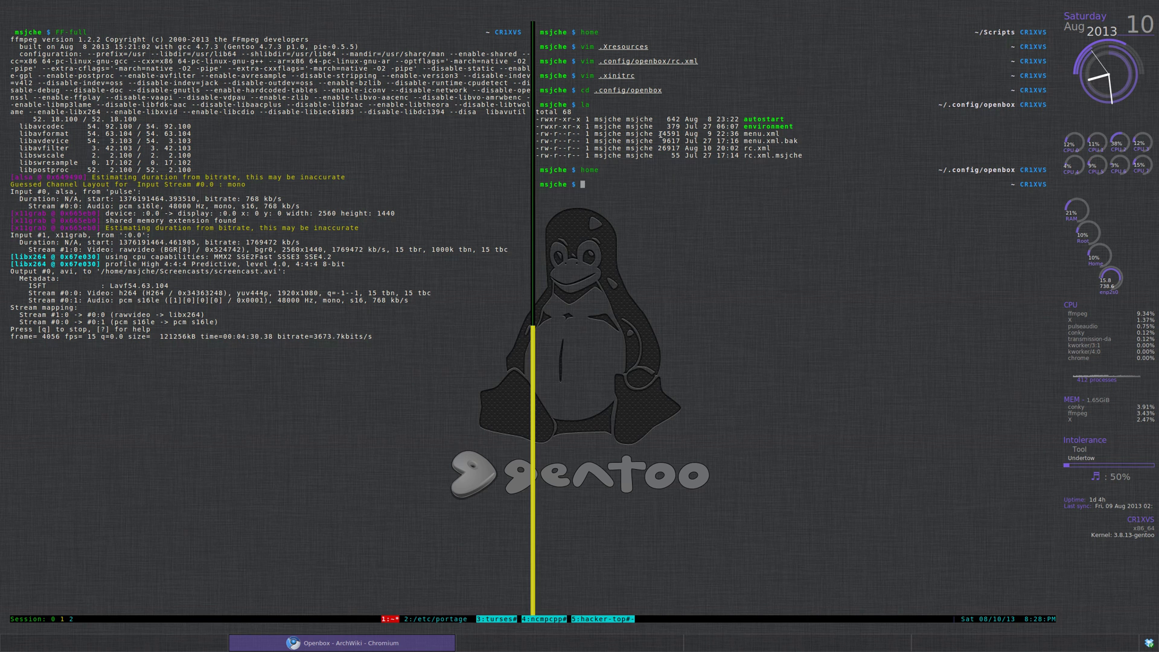
type("eAS")
key("Return")
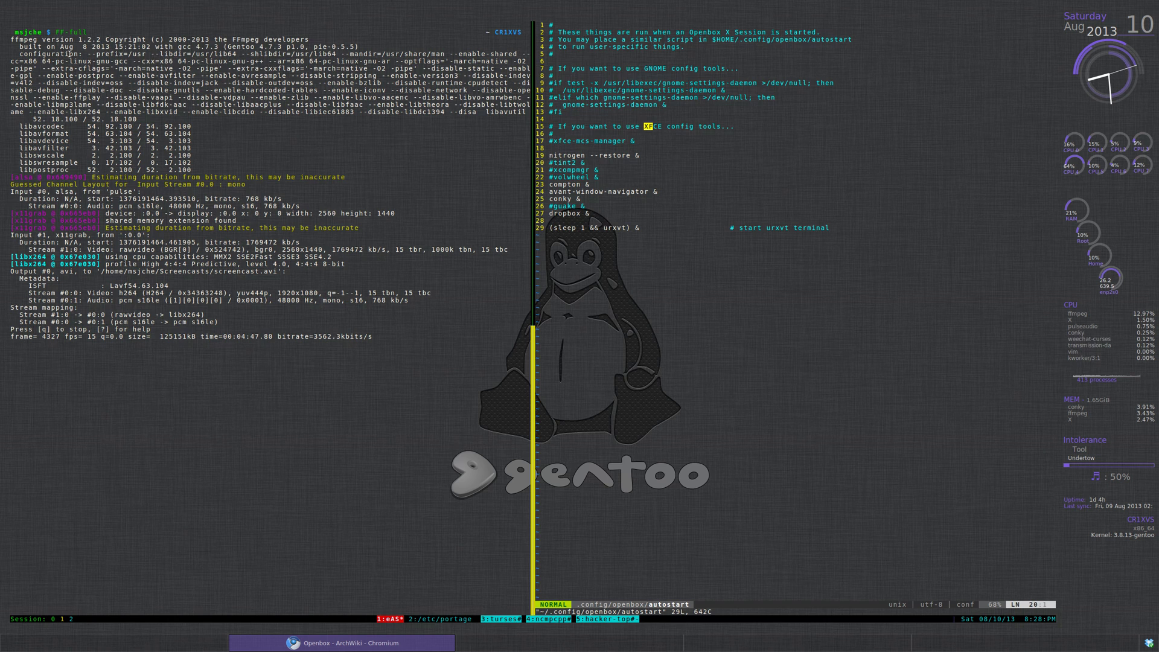
Step: Launch a second terminal from the run-program dialog, start tmux in it, and close both again
key("alt+F2")
key("Return")
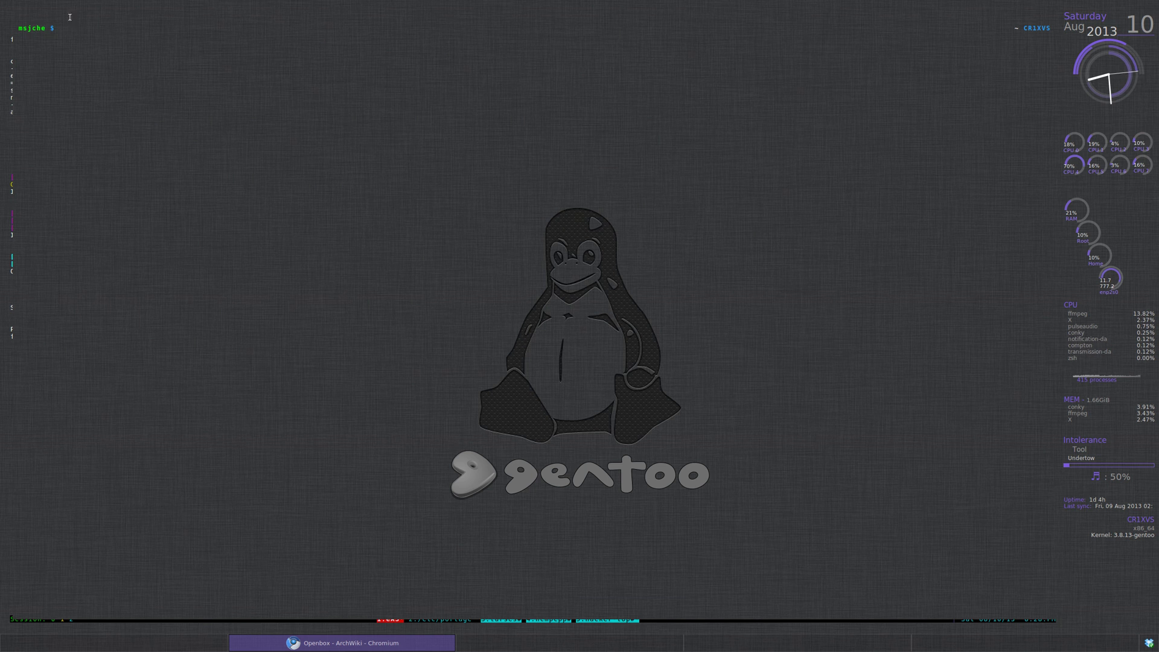
type("tmux")
key("Return")
key("ctrl+d")
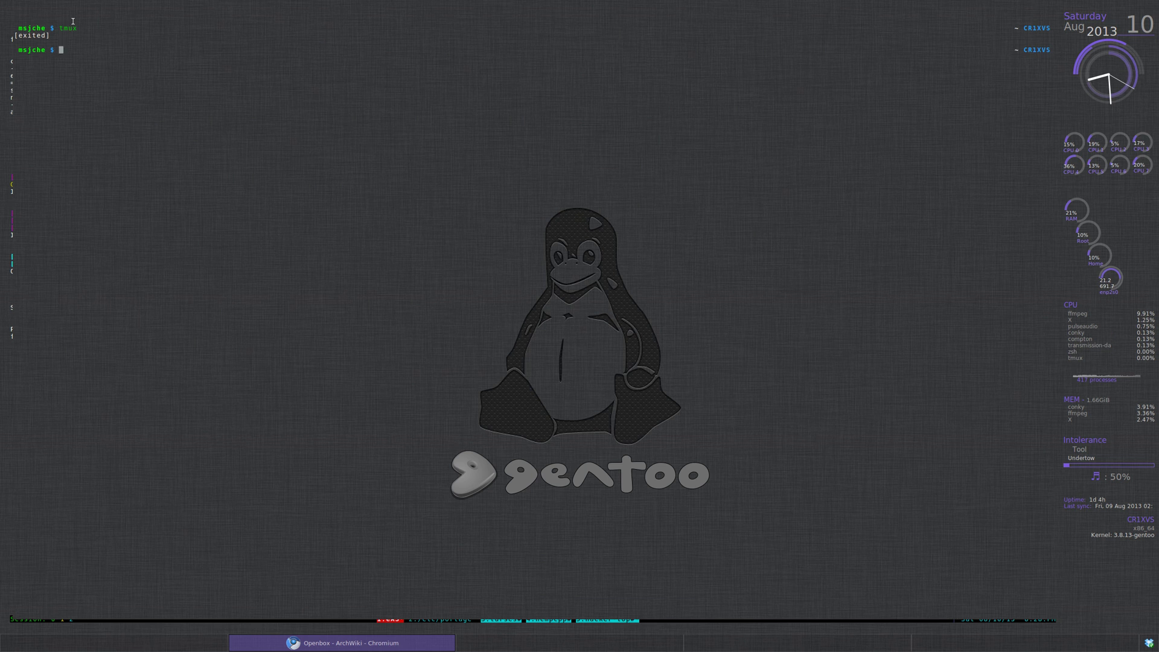
type("k")
key("Return")
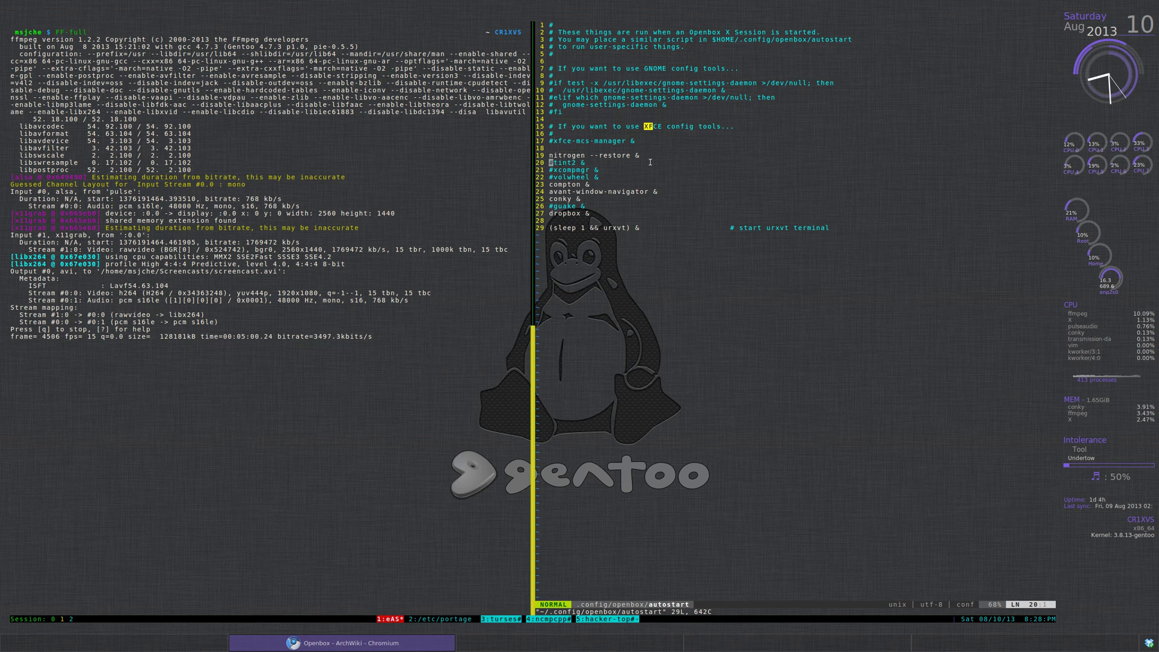
Step: Quit the autostart file in vim and lower the audio volume to 30%
type(":q")
key("Return")
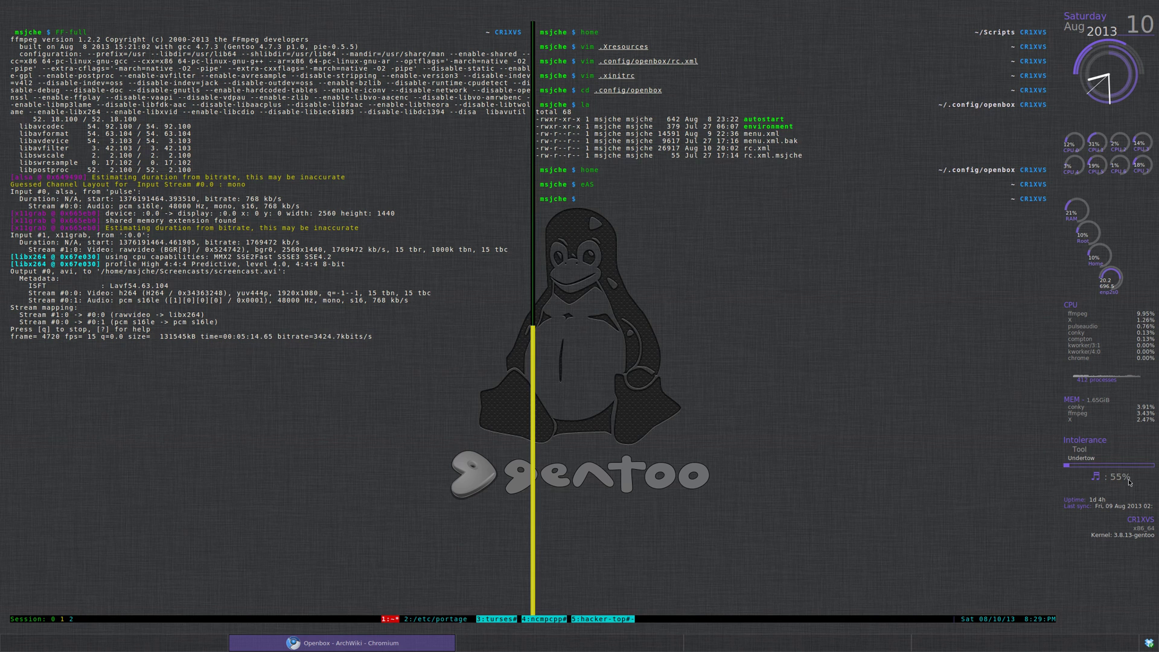
scroll(1130, 482, "down", 1)
scroll(1129, 483, "down", 1)
scroll(1130, 483, "down", 2)
Step: Open the .zshrc file in vim with the eZ alias, then save it and quit
type("eRC")
key("BackSpace")
key("BackSpace")
type("Z")
key("Return")
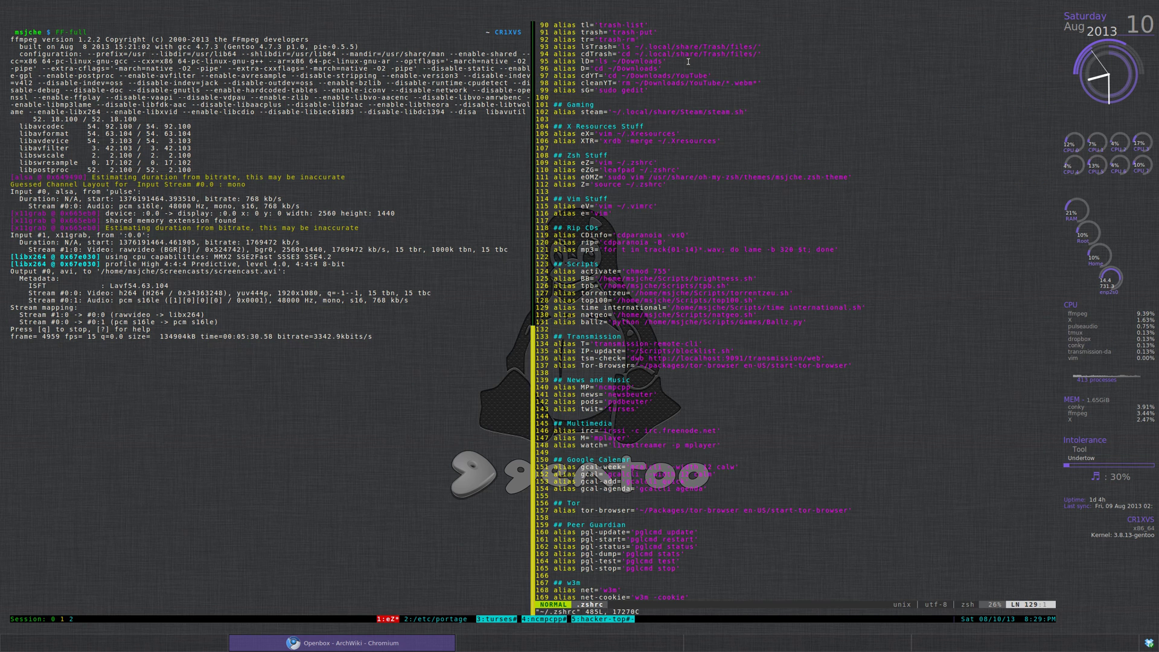
type(":w")
key("Return")
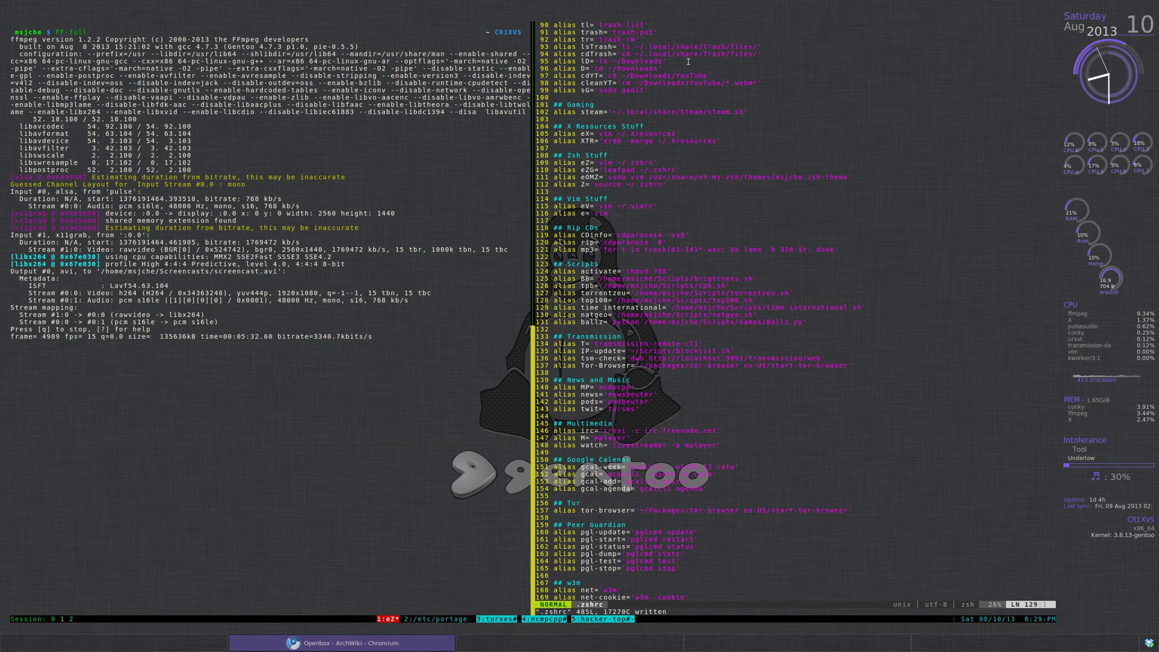
type(":qw")
key("Return")
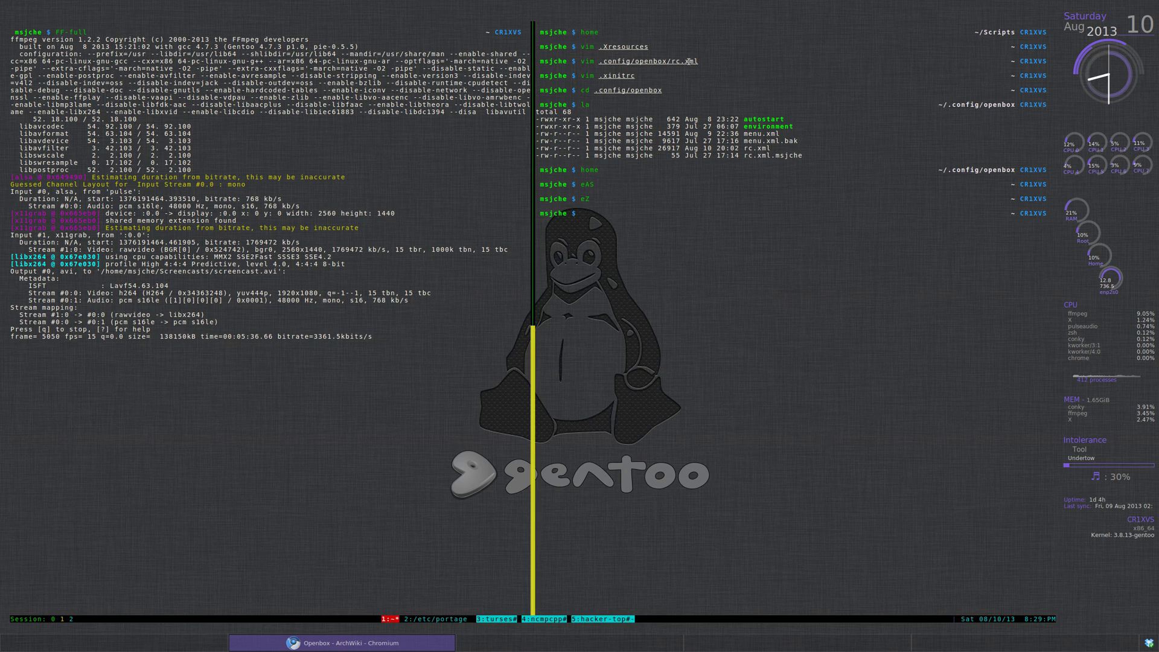
type("vim .zsh")
key("Tab")
key("BackSpace")
key("BackSpace")
key("BackSpace")
key("BackSpace")
key("BackSpace")
key("BackSpace")
key("BackSpace")
key("BackSpace")
key("BackSpace")
key("BackSpace")
key("BackSpace")
Step: Open .zshrc with the eZ alias and quit vim, twice in a row
type("eZ")
key("Return")
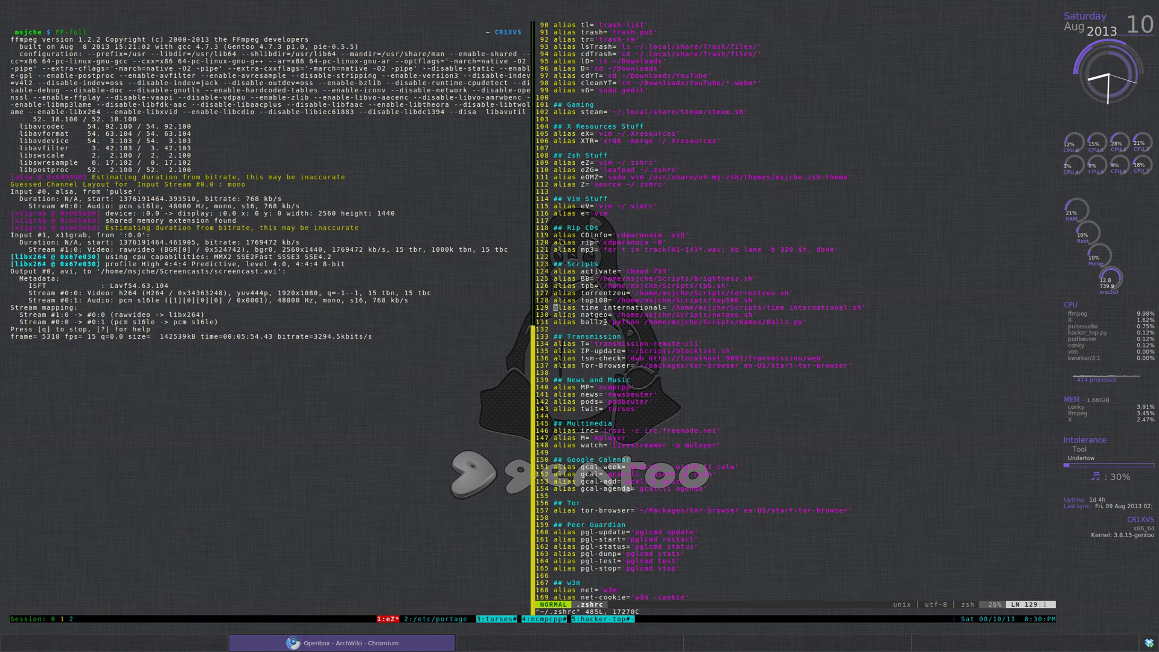
type(":q")
key("Return")
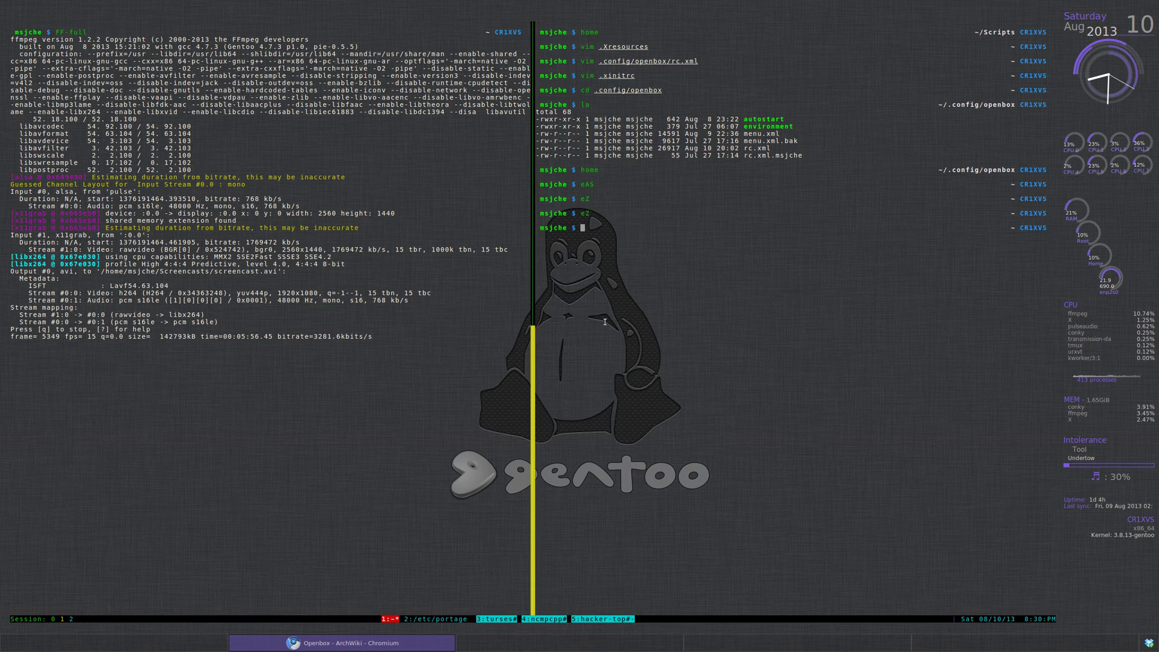
type("eZ")
key("Return")
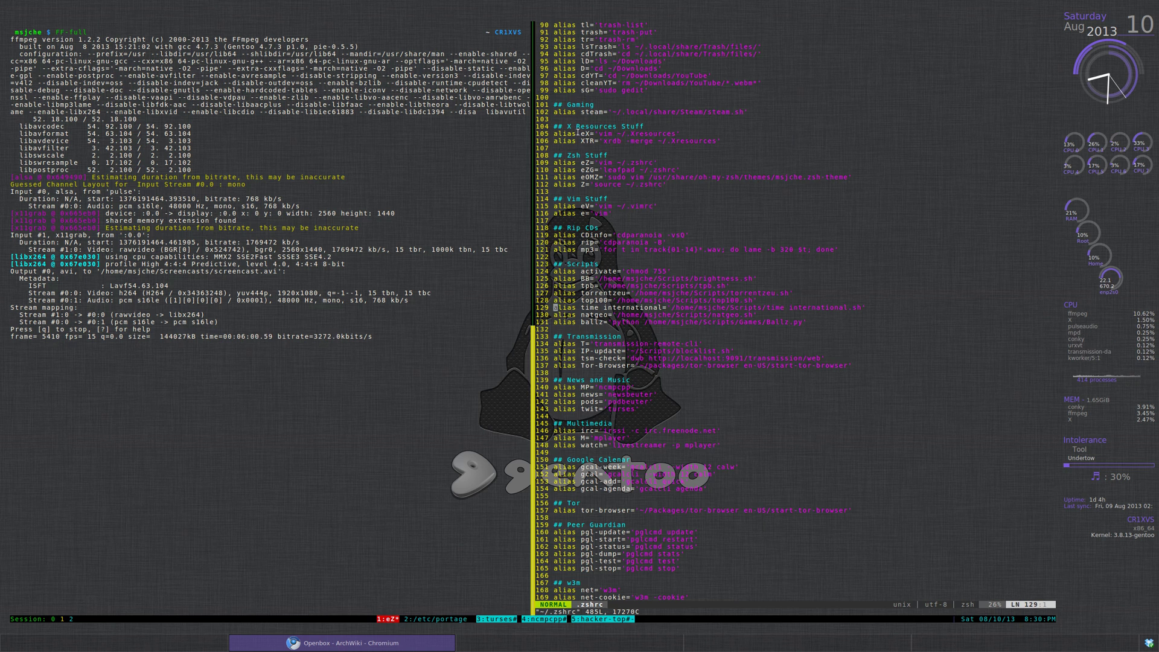
type(":q")
key("Return")
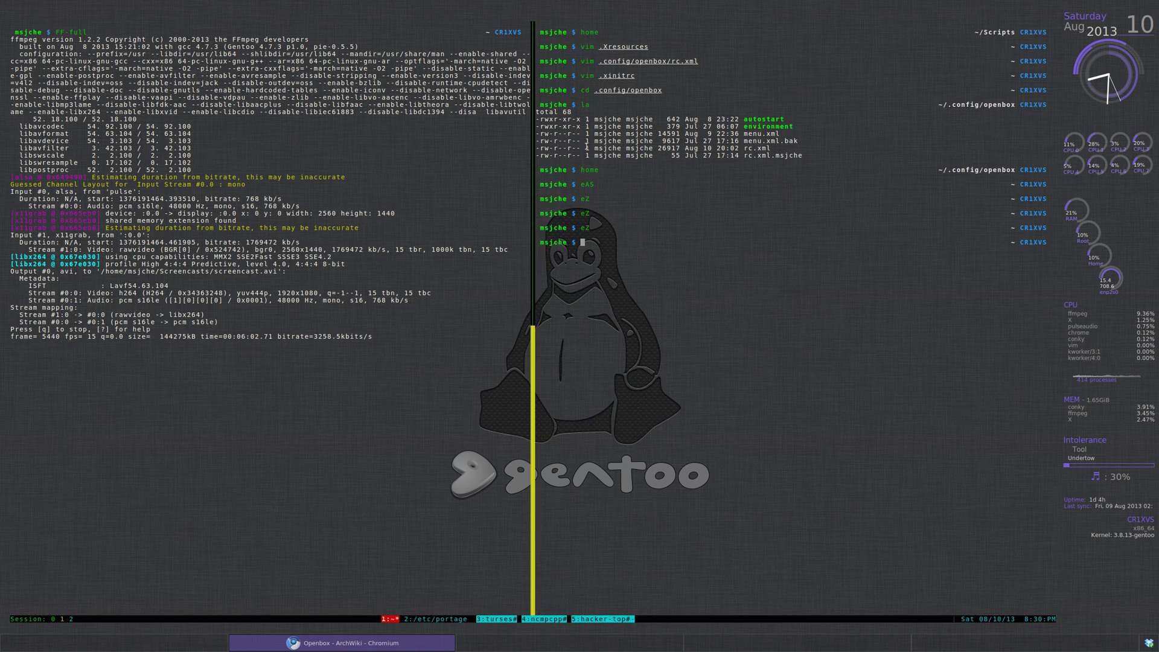
Step: Change to the git/groove-dl directory using path completion
type("cd Gi")
key("Tab")
key("Tab")
key("Tab")
key("Tab")
key("Return")
key("Return")
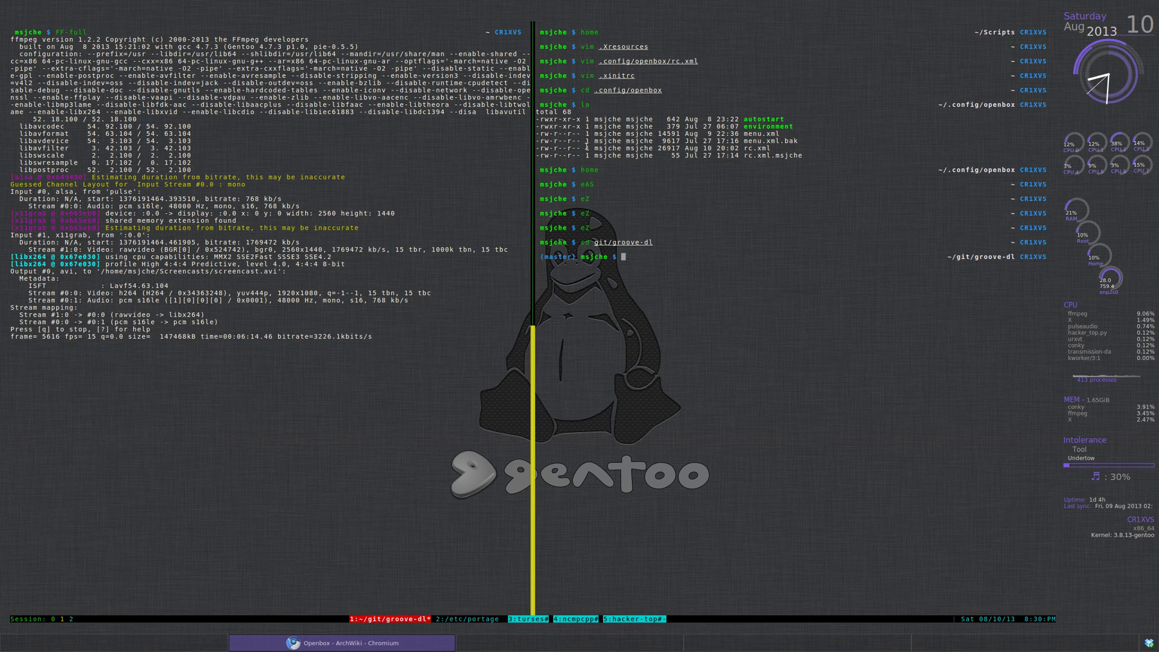
type("vim ~/.Xresource")
key("BackSpace")
key("BackSpace")
key("BackSpace")
key("BackSpace")
key("BackSpace")
key("BackSpace")
key("BackSpace")
key("BackSpace")
key("BackSpace")
key("BackSpace")
key("BackSpace")
key("BackSpace")
key("BackSpace")
key("BackSpace")
key("BackSpace")
key("BackSpace")
Step: Open the .Xresources file from the groove-dl directory with the eX alias and quit vim
type("eX")
key("Return")
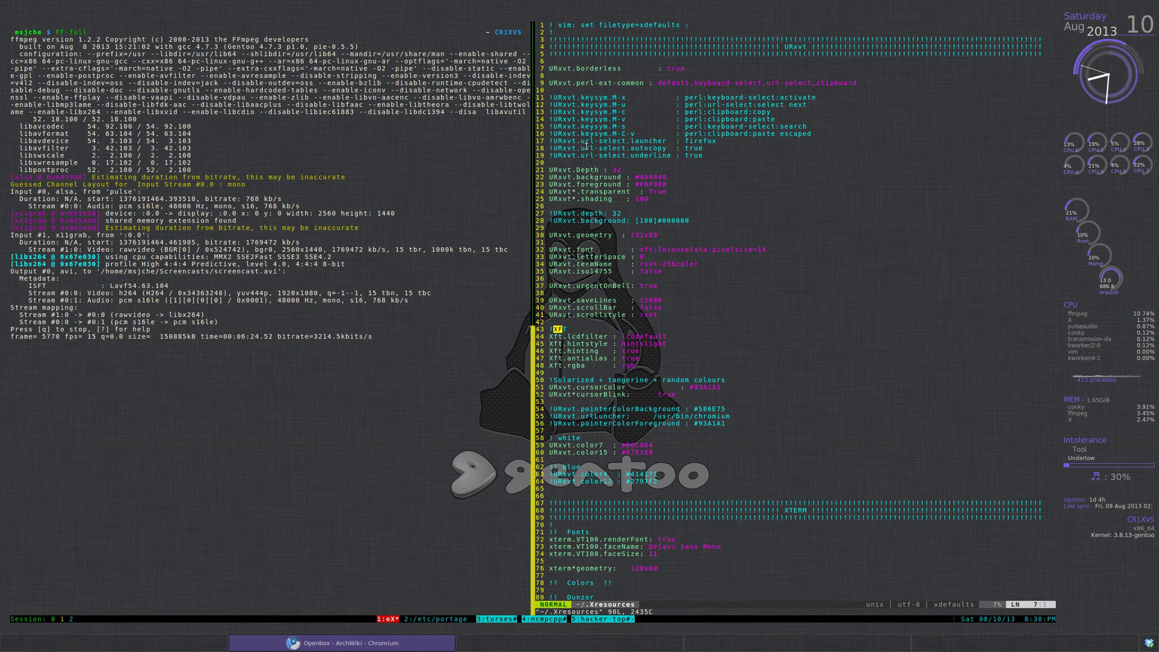
type(":q")
key("Return")
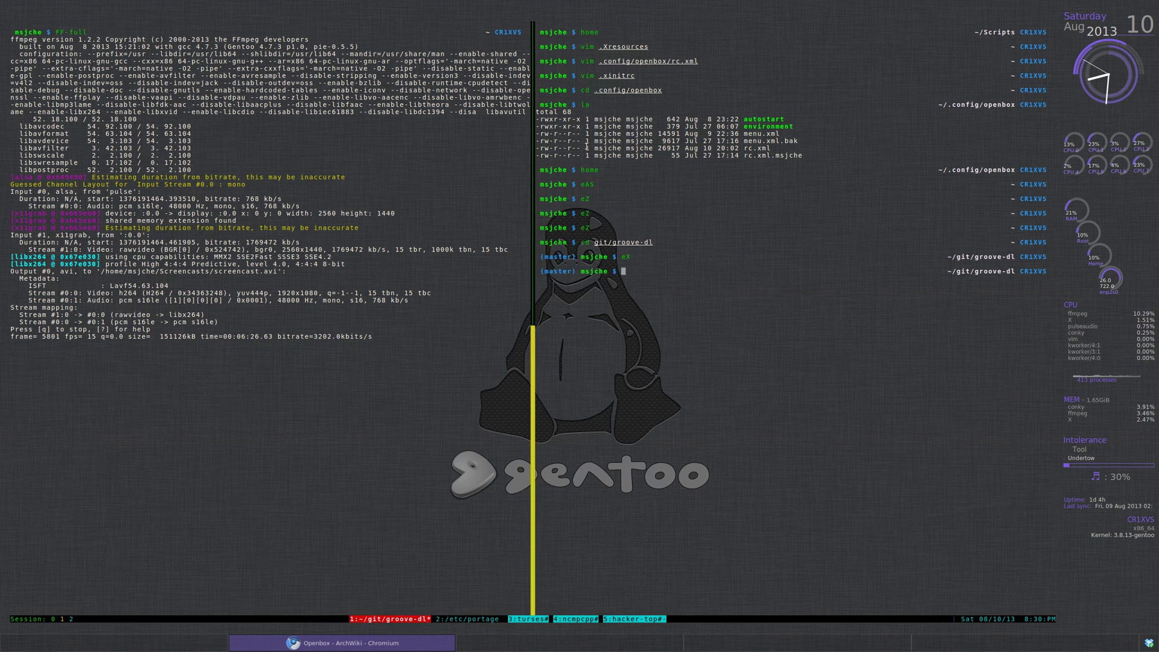
Step: Return to the home directory with the home alias and clear the terminal pane
type("home")
key("Return")
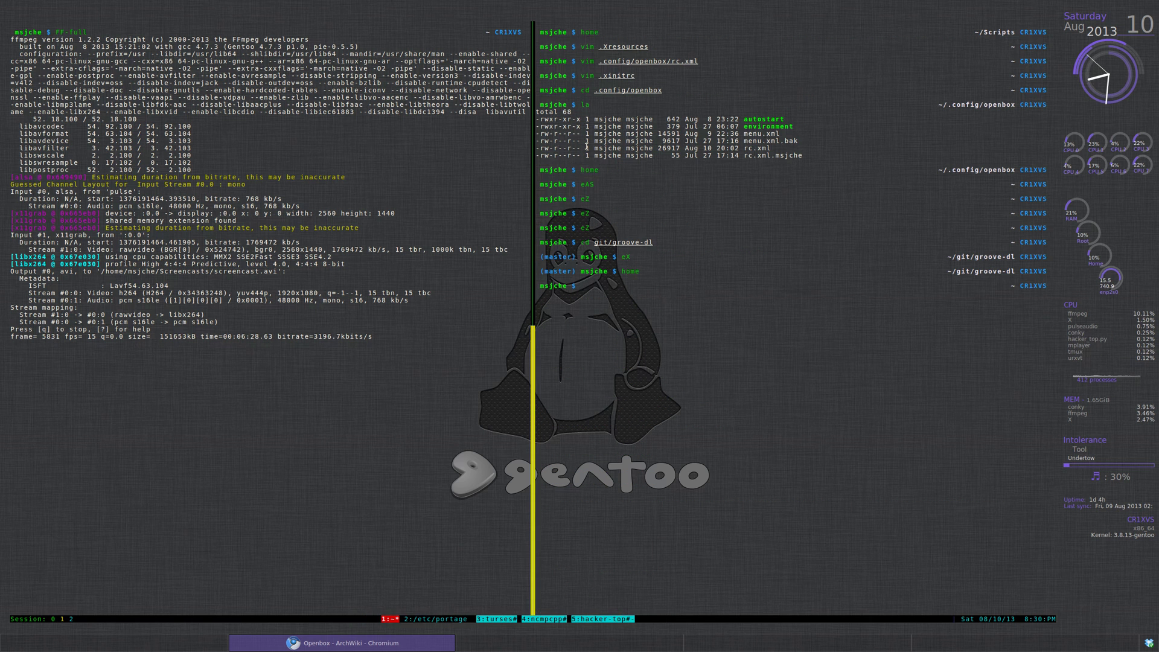
key("ctrl+l")
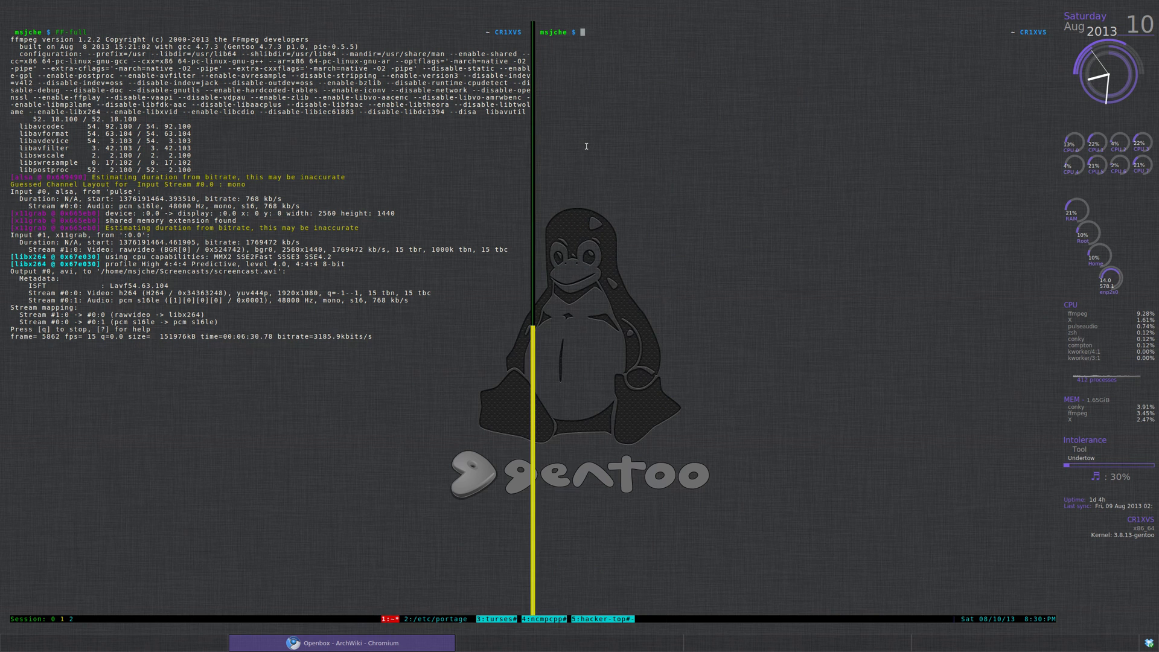
Step: Open the Openbox rc.xml file with the eRC alias and search it for "XF" to reach the multimedia keybindings
type("erC")
key("BackSpace")
type("C")
key("Return")
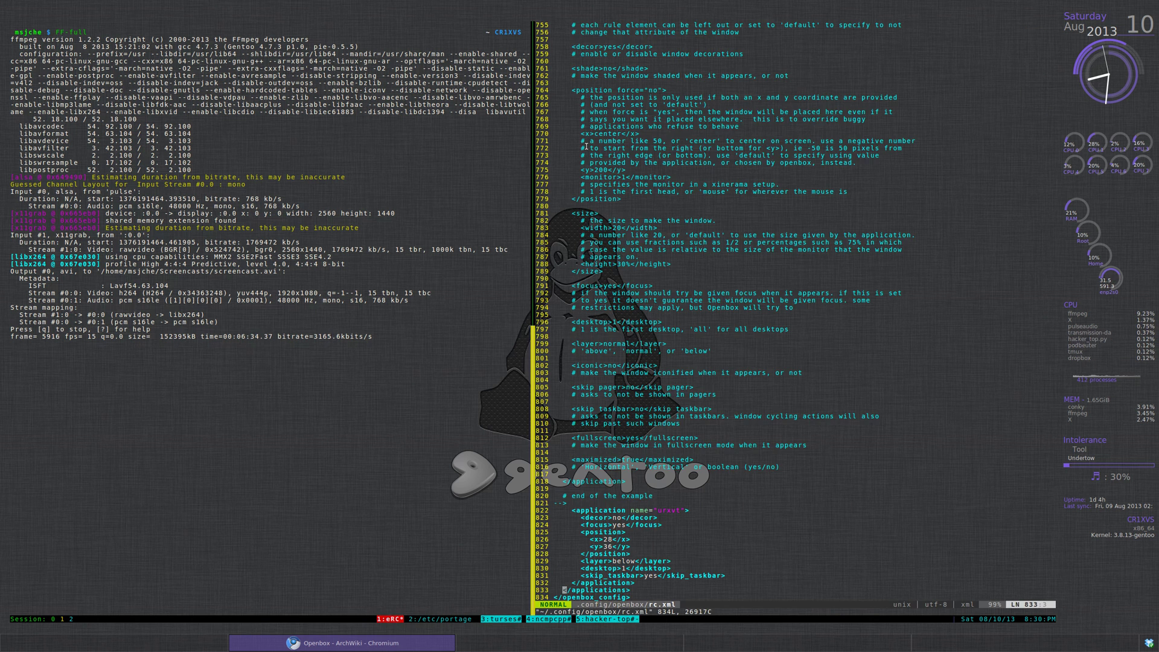
key("slash")
type("XF")
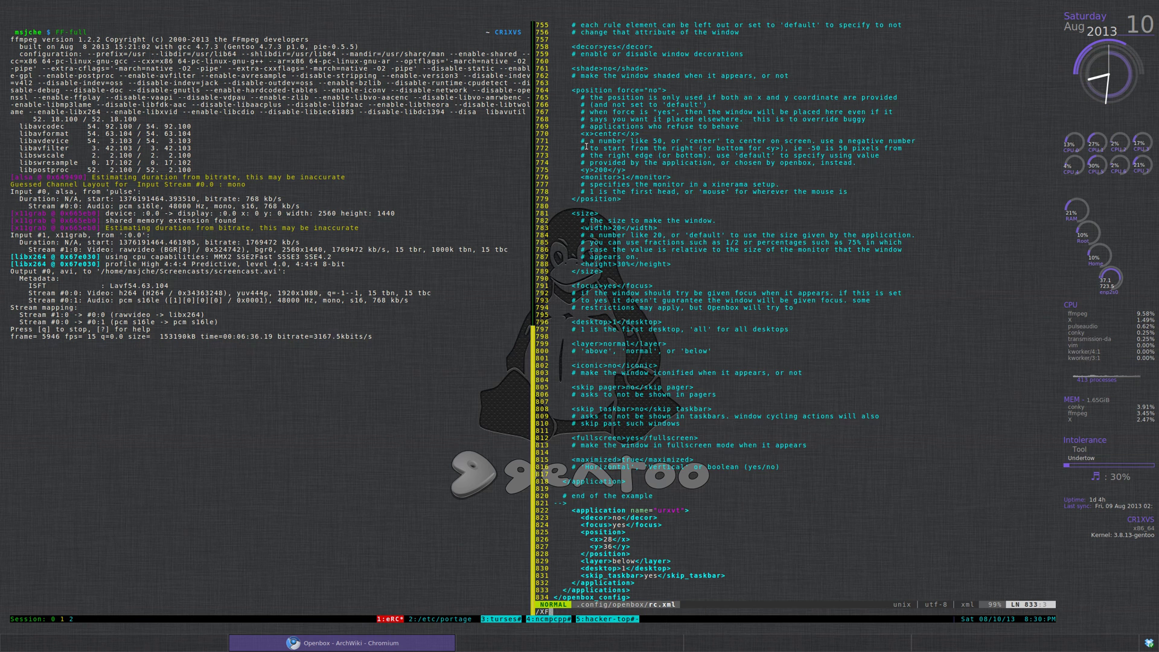
key("Return")
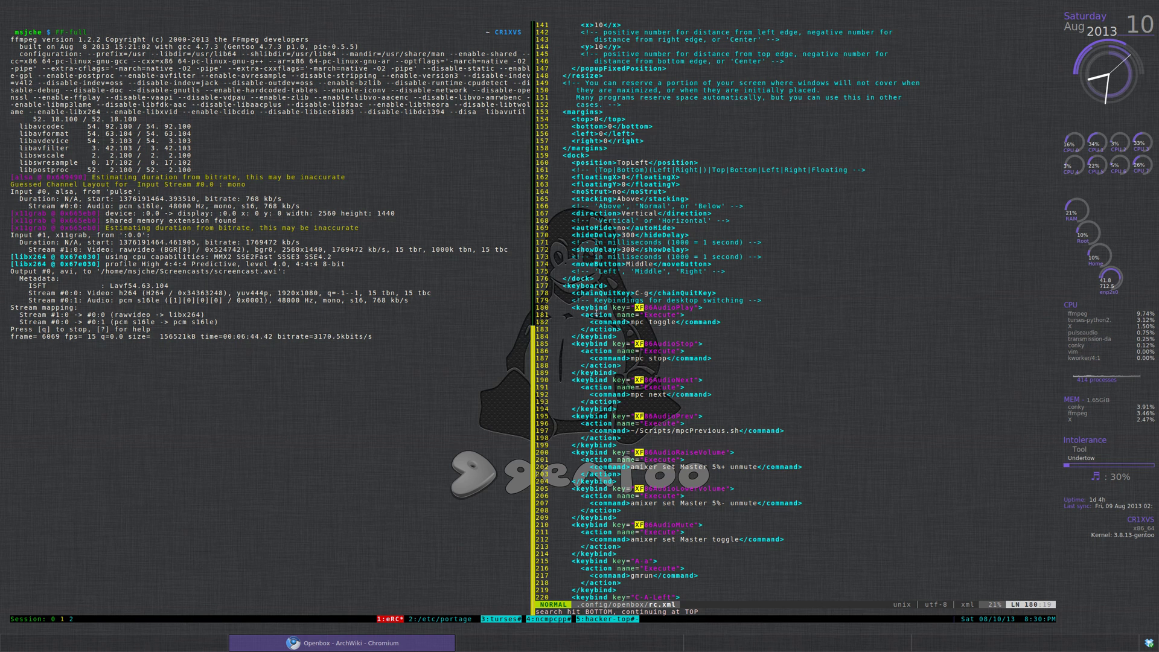
Step: Highlight the XF86AudioPlay keybind line and its "mpc toggle" command in rc.xml using tmux copy mode
key("ctrl+b")
key("[")
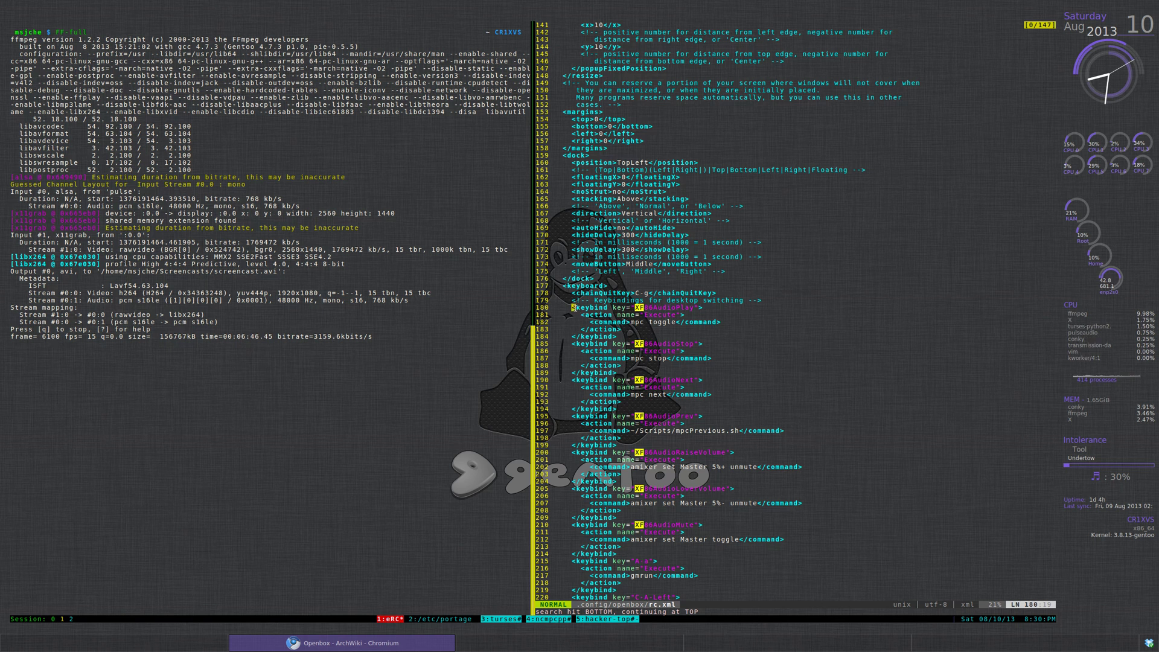
left_click_drag(574, 307, 616, 331)
left_click_drag(573, 309, 706, 309)
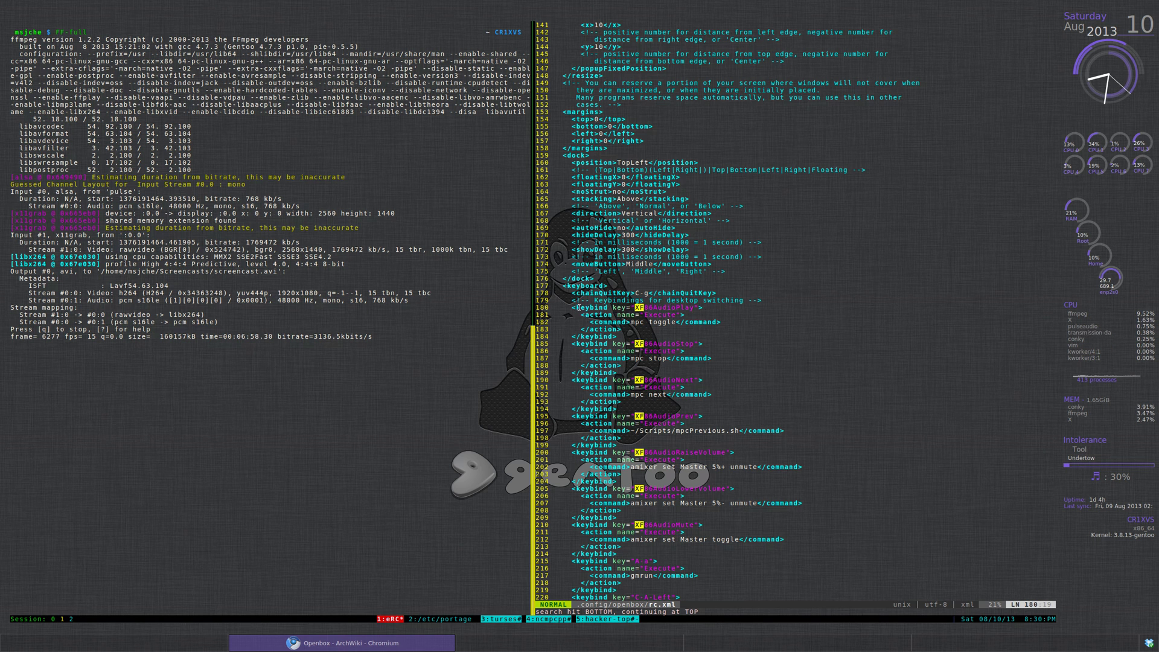
left_click_drag(573, 308, 701, 308)
left_click_drag(628, 322, 673, 322)
left_click_drag(573, 308, 704, 307)
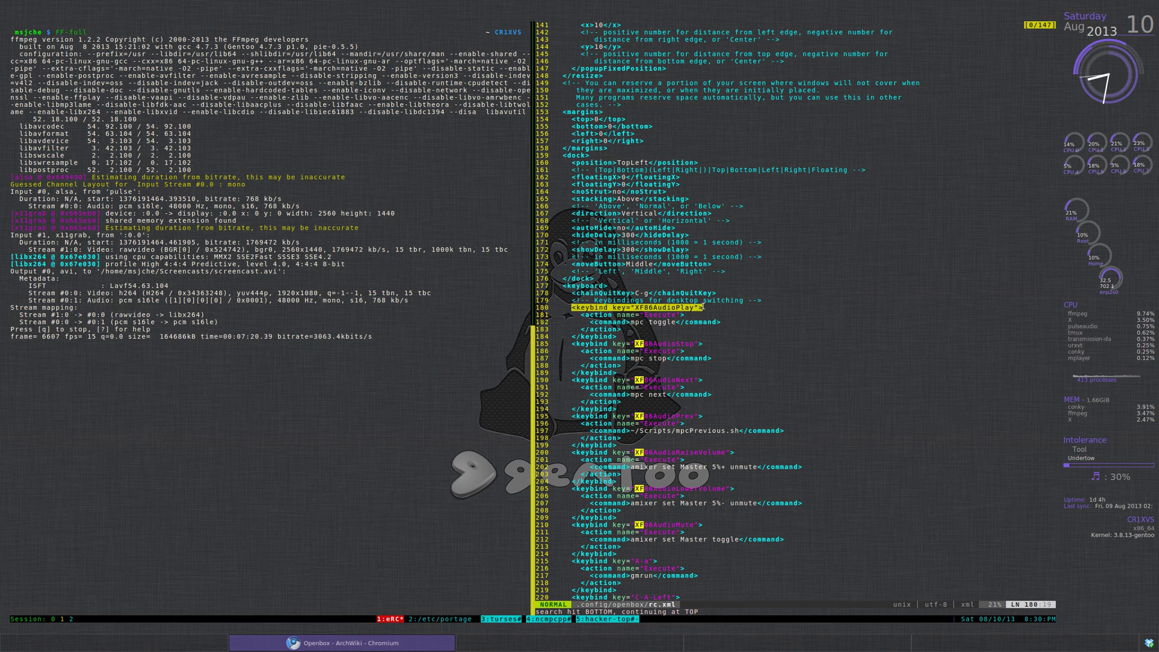
key("Return")
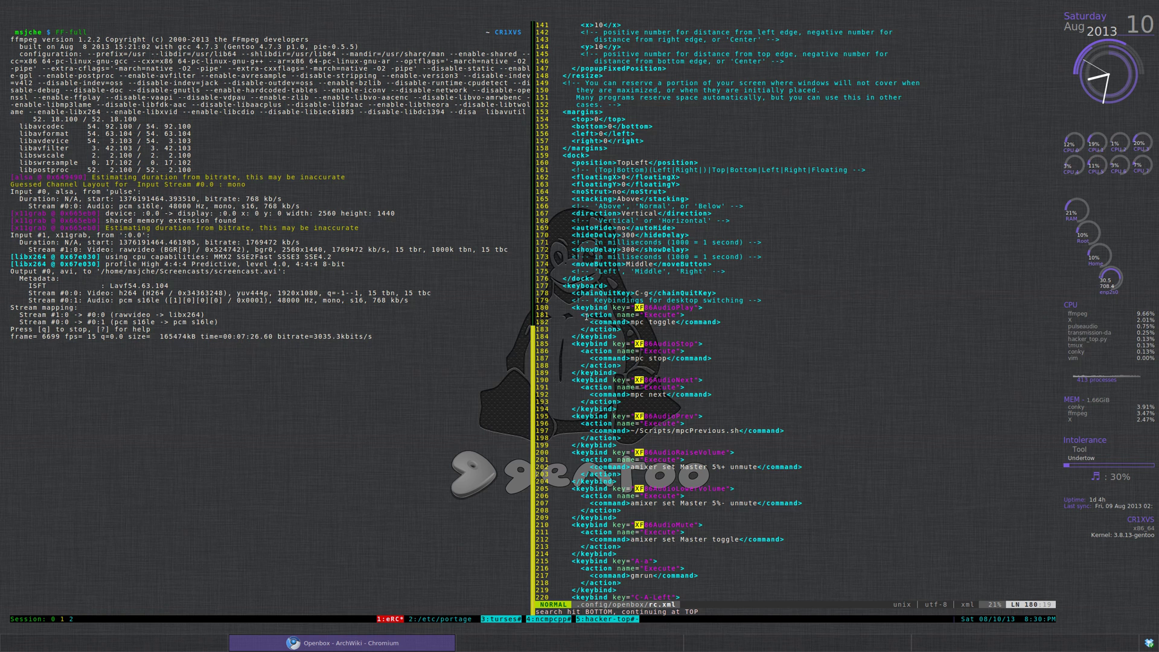
Step: Highlight the XF86AudioStop keybind and the "mpc next" command in rc.xml
left_click_drag(584, 316, 621, 373)
left_click_drag(619, 346, 653, 363)
left_click_drag(631, 394, 665, 394)
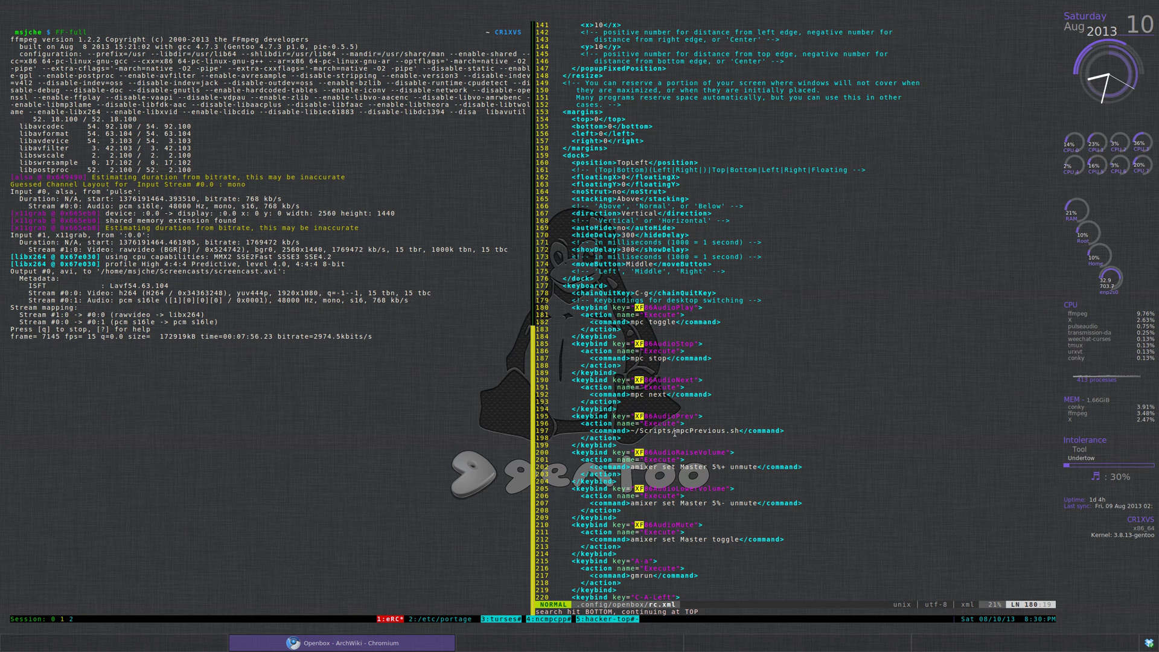
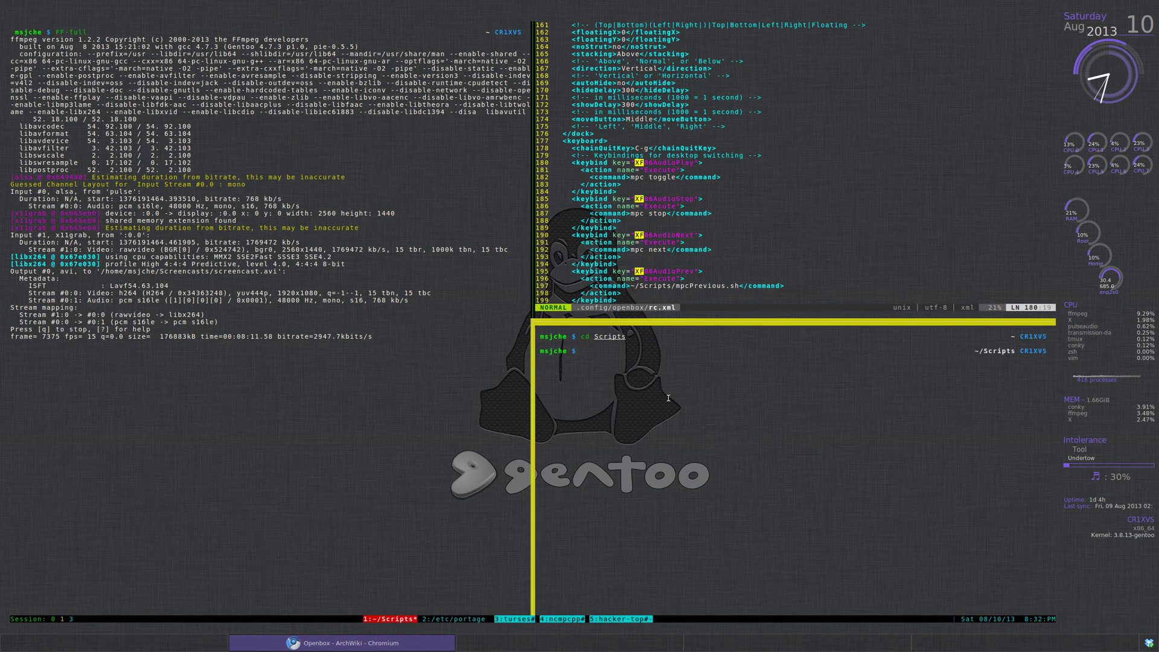
Step: List the Scripts directory in the new tmux pane and open mpcPrevious.sh in vim
key("Return")
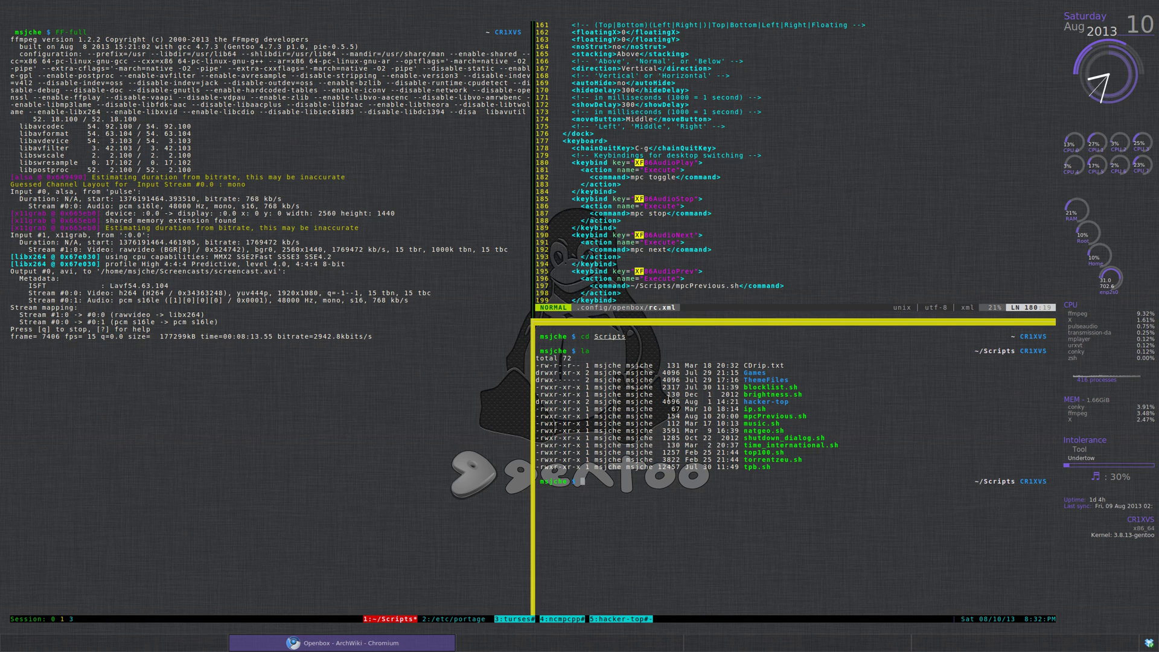
type("vim mp")
key("Tab")
key("Return")
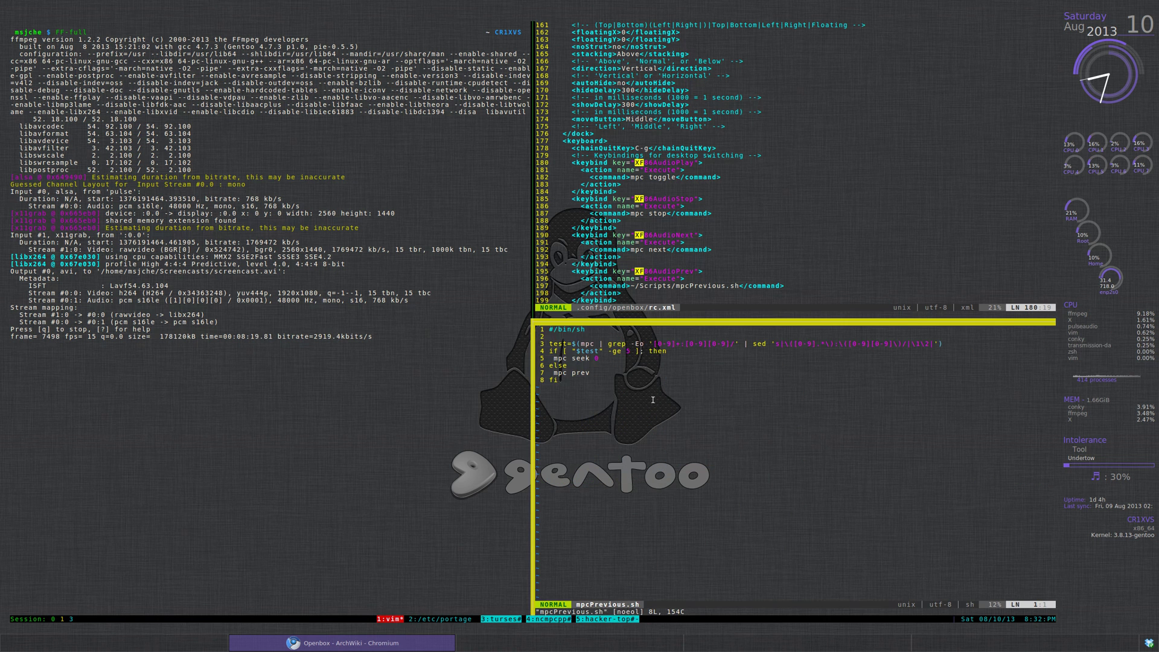
Step: Switch to Chromium, search Google for "mpc previous" in a new tab and open the Ubuntu Forums MPD/MPC Media Key thread
left_click(342, 643)
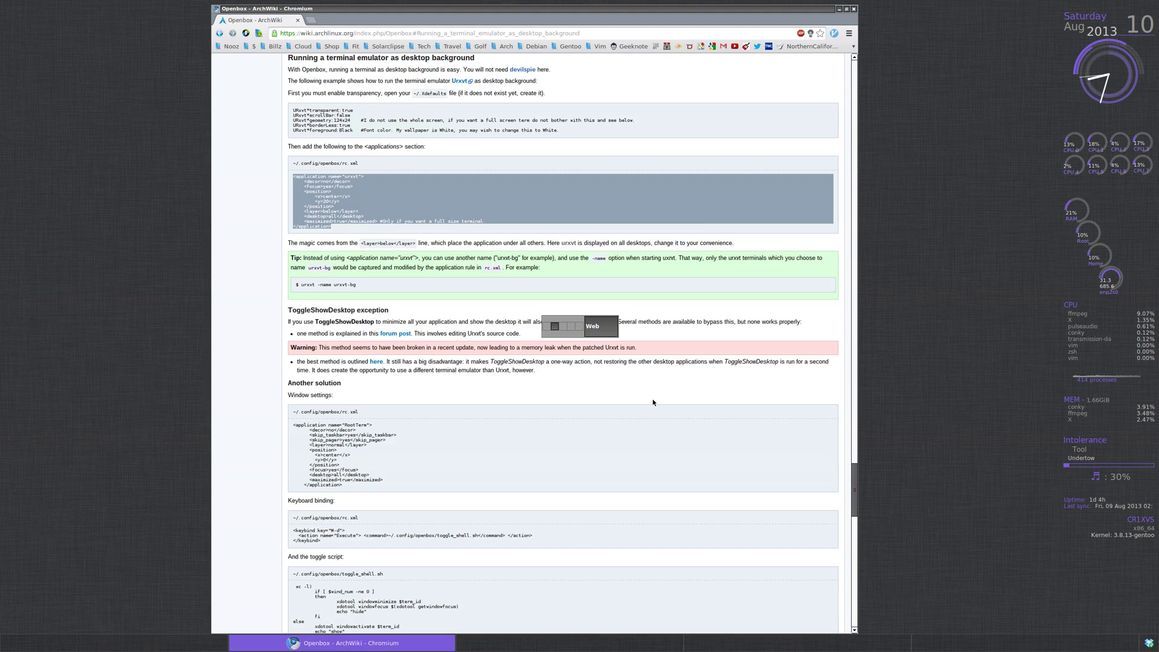
left_click(313, 20)
type("m")
key("BackSpace")
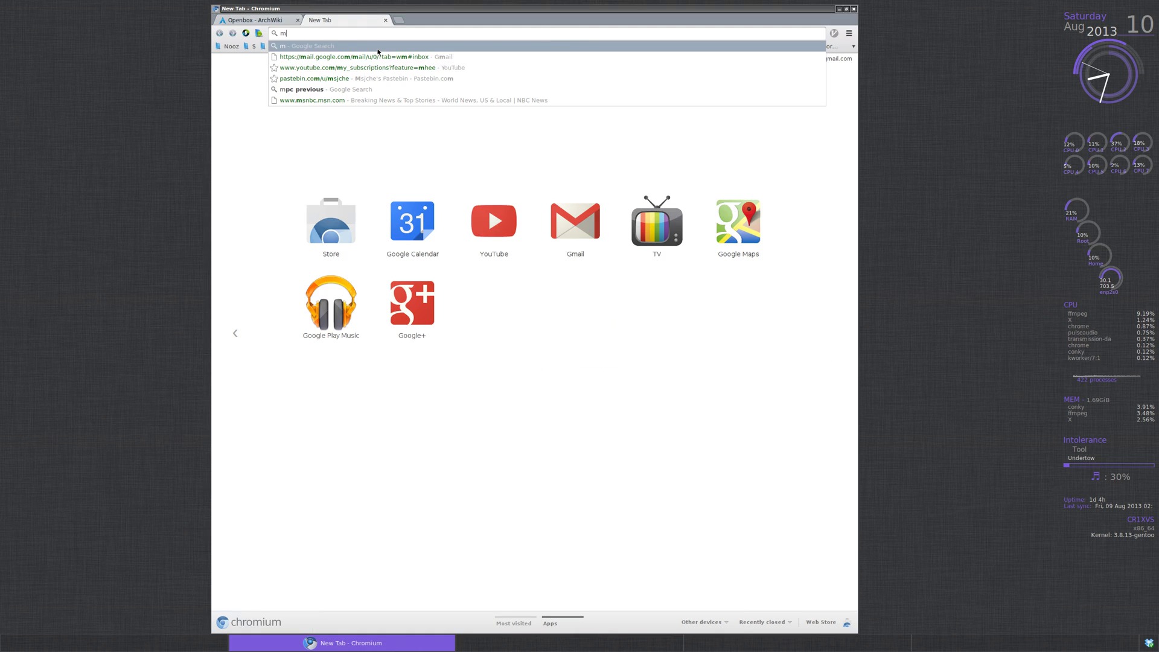
type("pc pre")
key("Return")
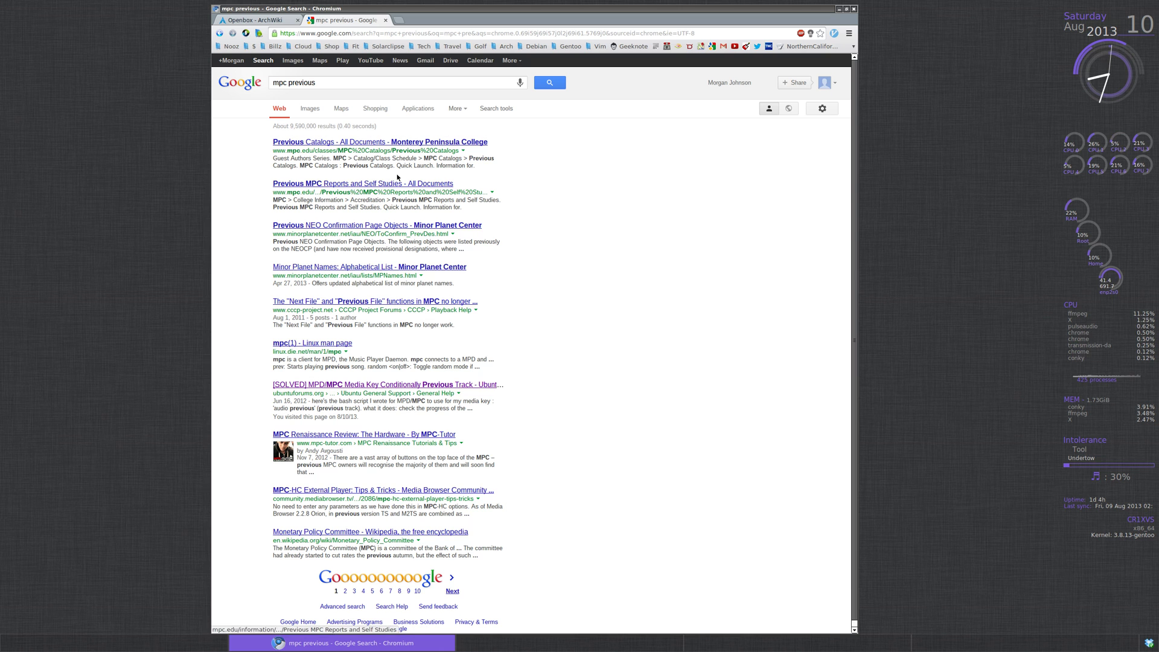
left_click(391, 386)
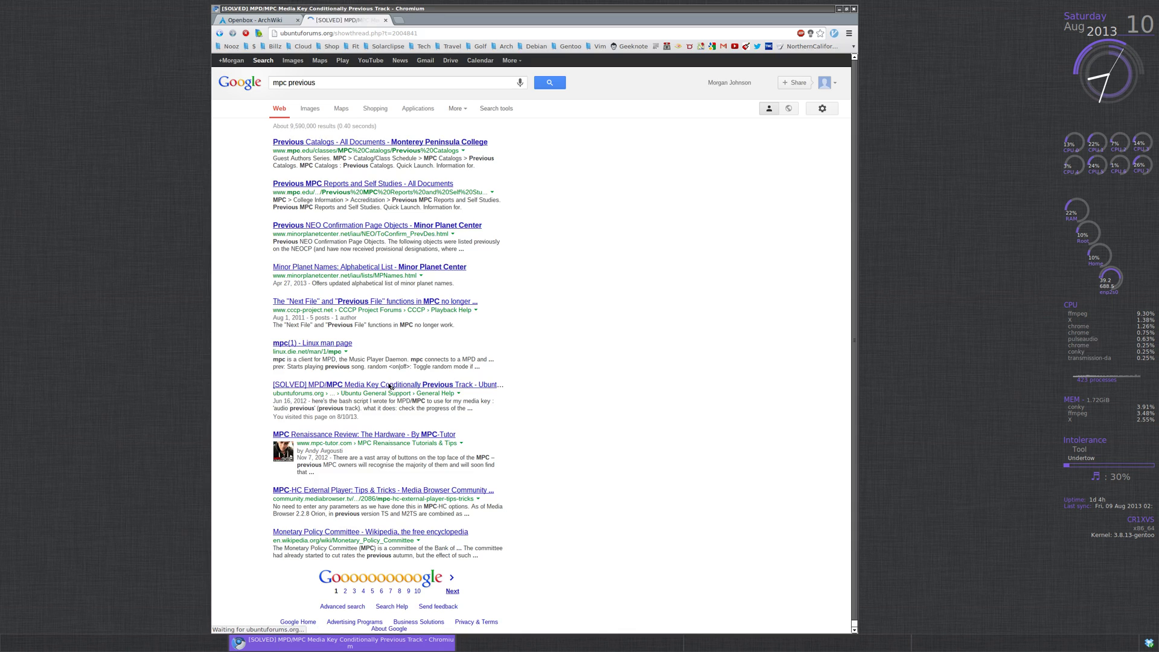
Step: Highlight the mpcPrevSong.sh code in the forum thread and return to the terminal to point out the same code in mpcPrevious.sh
left_click_drag(248, 442, 240, 404)
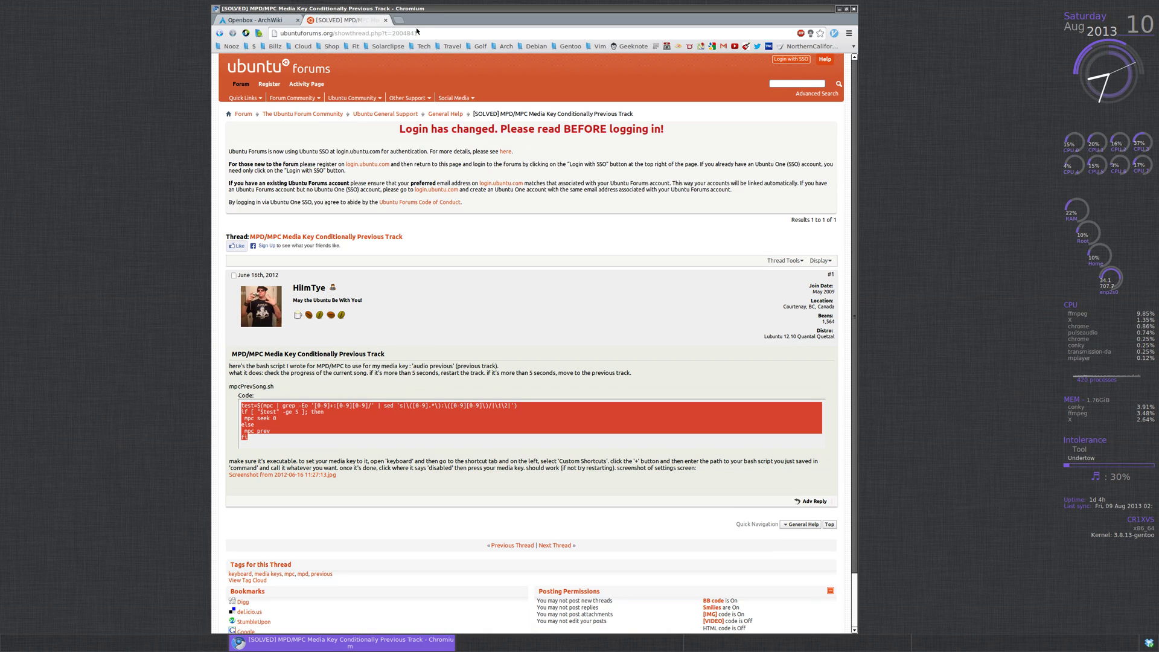
key("alt+Left")
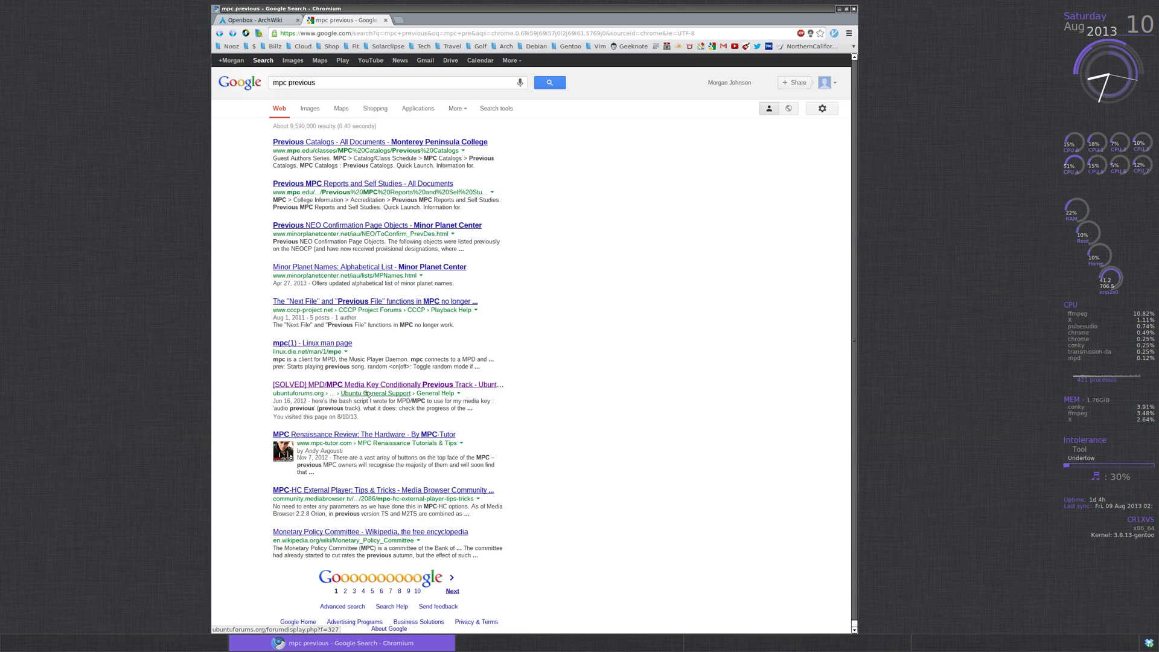
key("alt+Right")
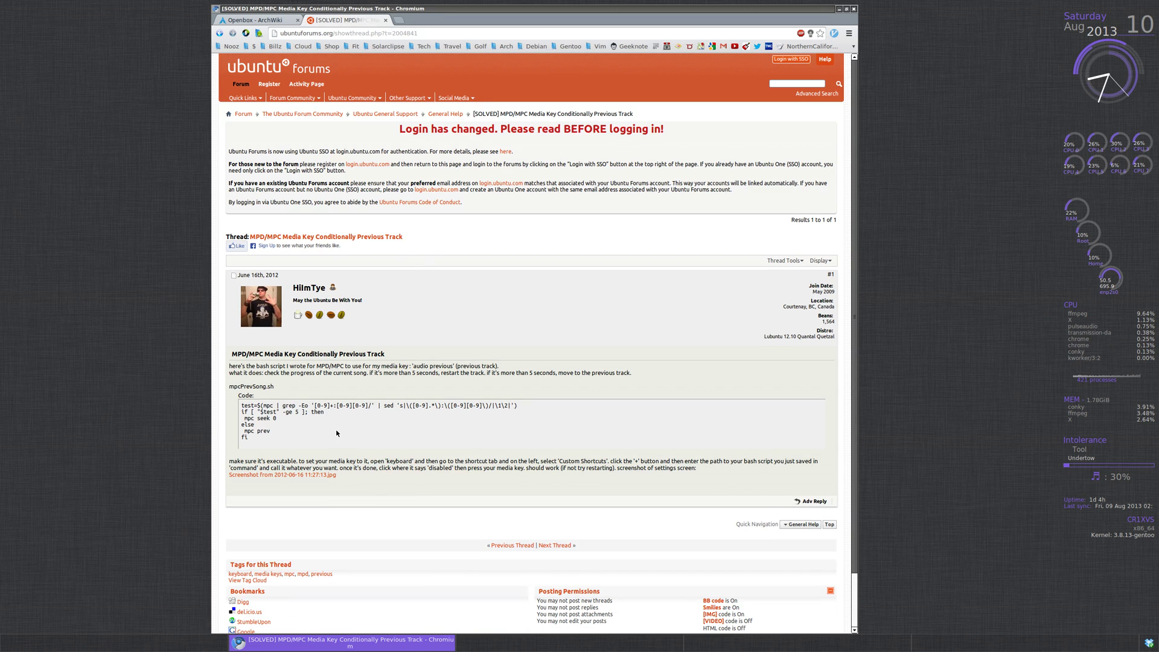
key("alt+Tab")
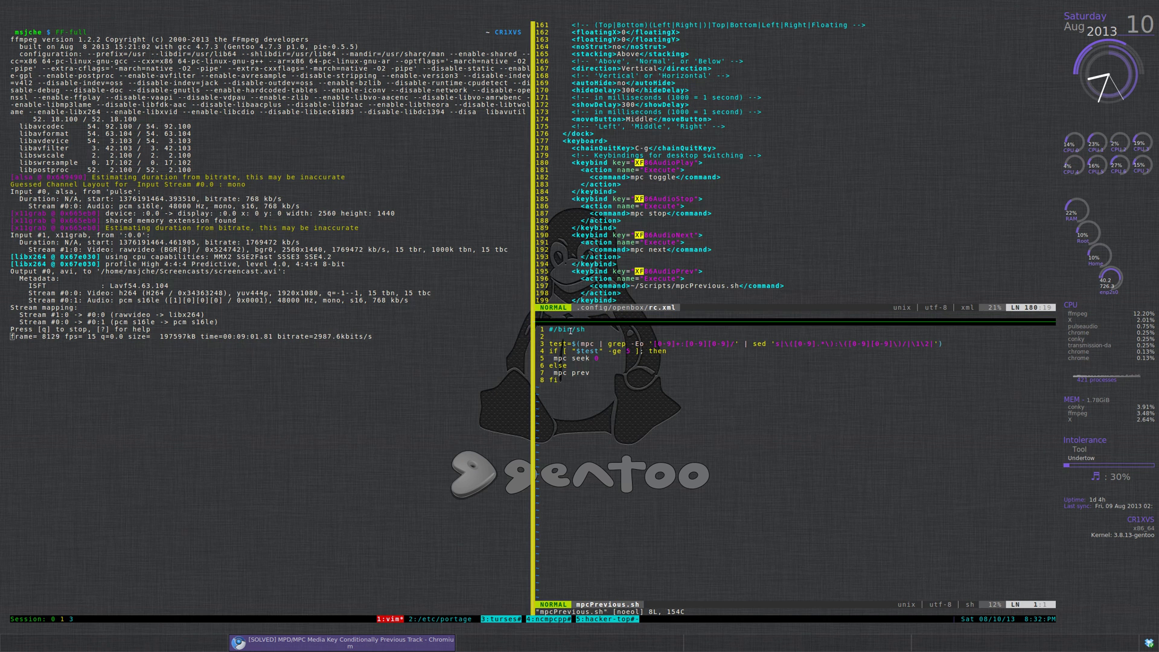
left_click_drag(545, 344, 584, 383)
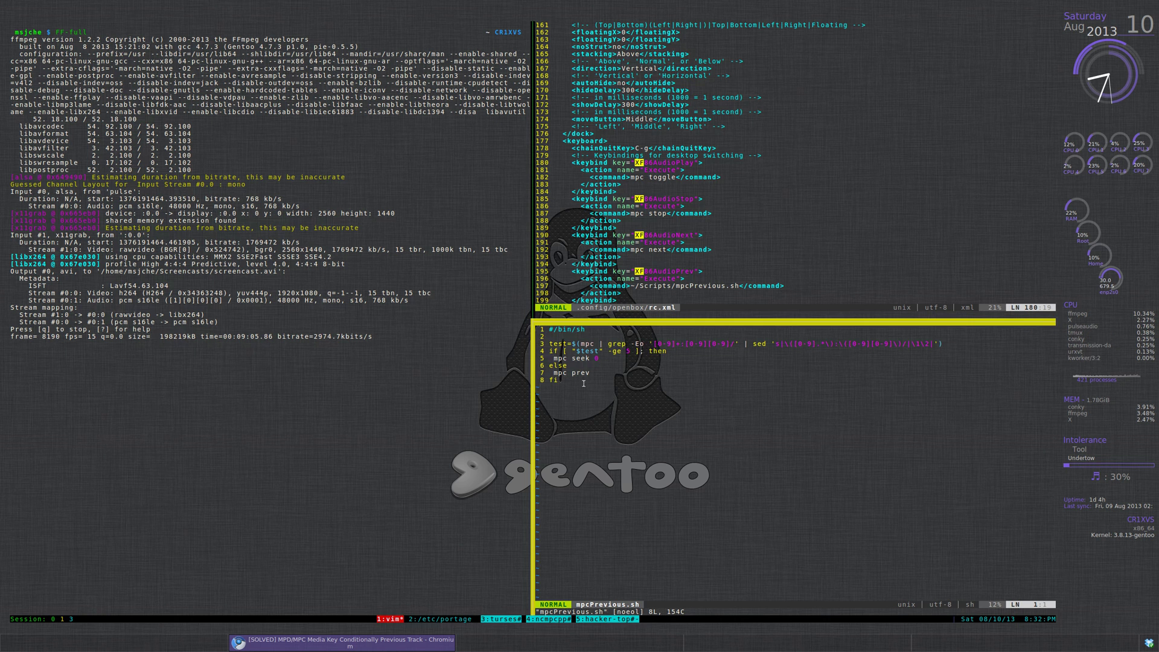
Step: Quit vim, make mpcPrevious.sh executable with chmod +x and list the Scripts directory with la
type(":q")
key("Return")
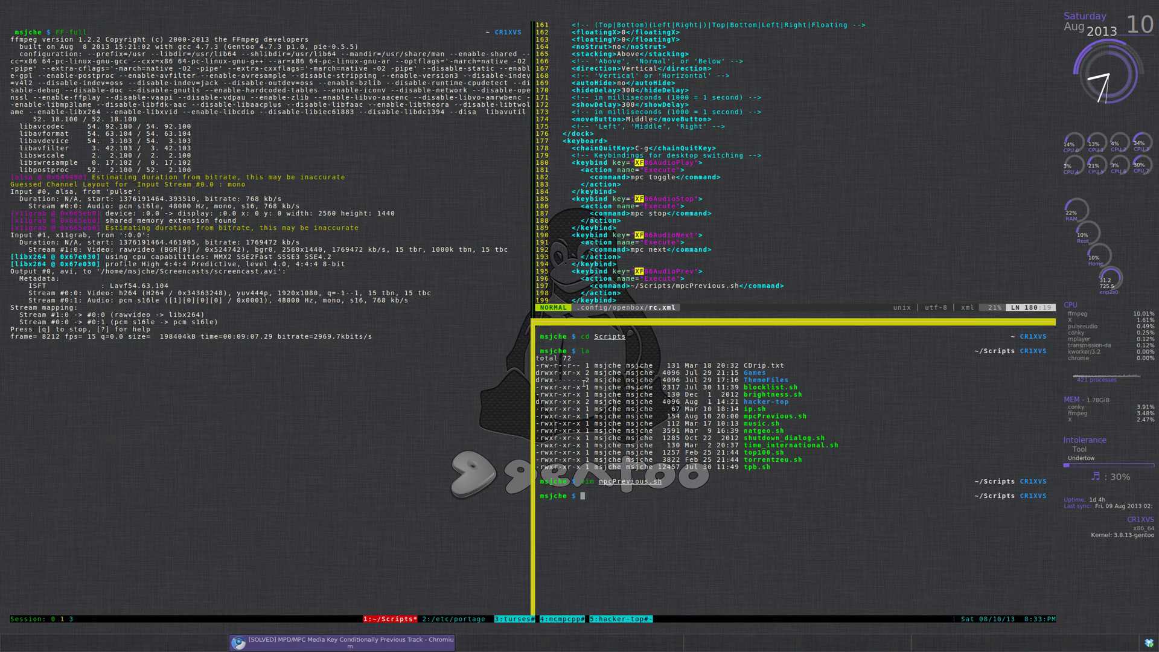
type("chmod +x mpcPrevious.sh")
key("Return")
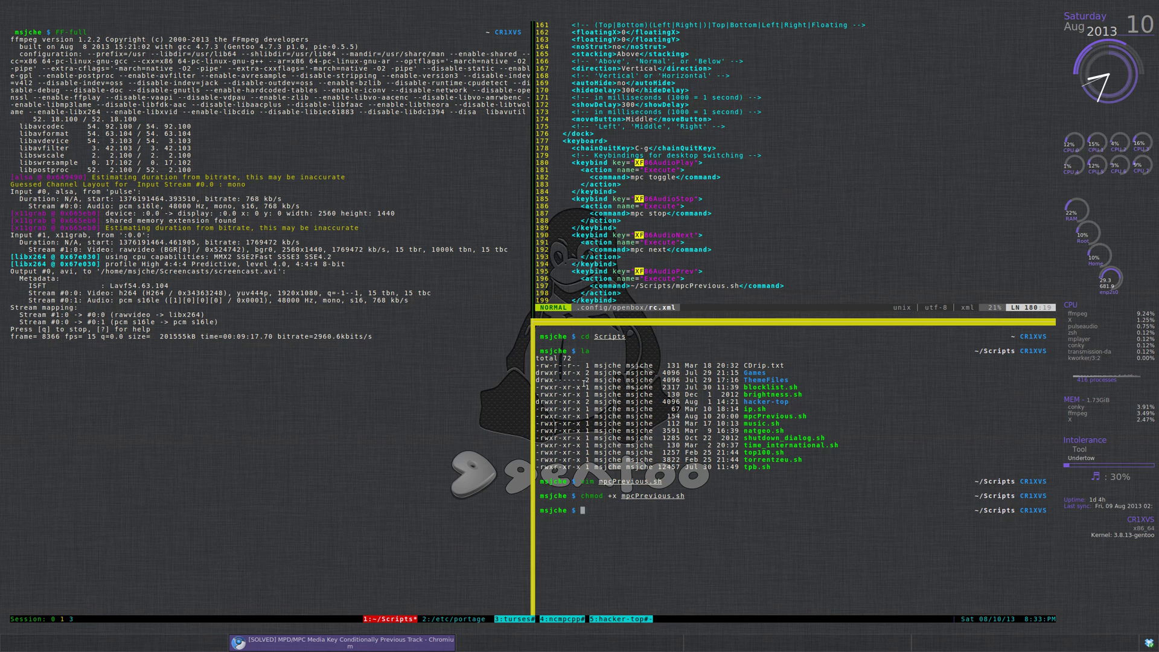
type("la")
key("Return")
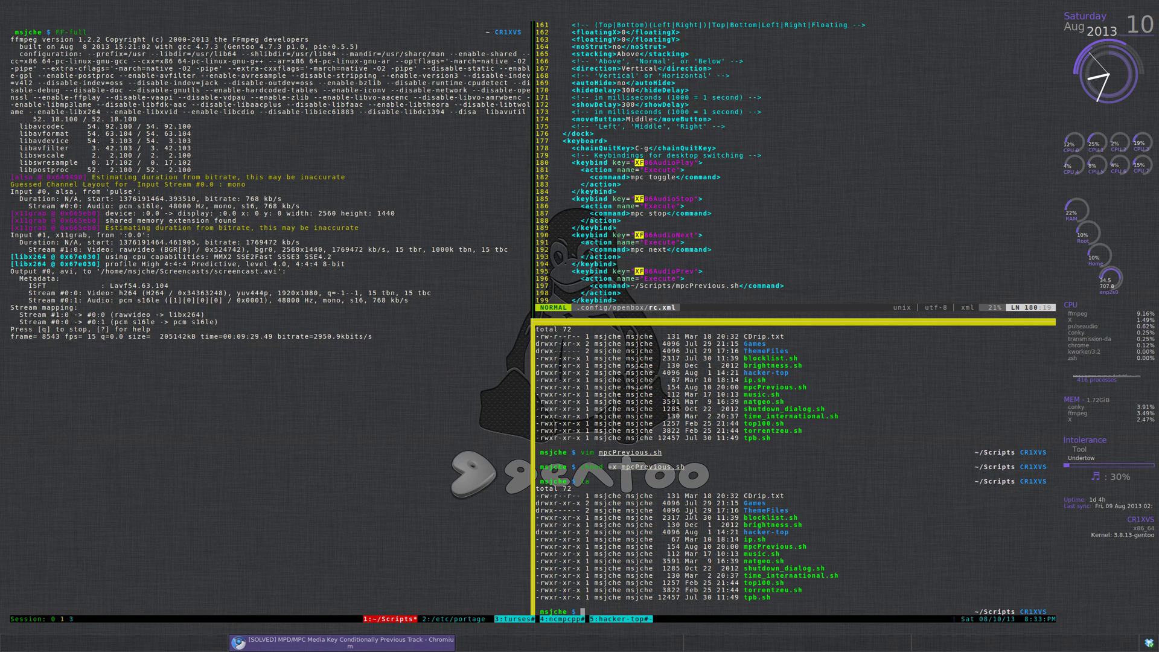
Step: Close the Scripts shell pane and highlight the XF86AudioMute command "amixer set Master toggle" in rc.xml
type("k")
key("Return")
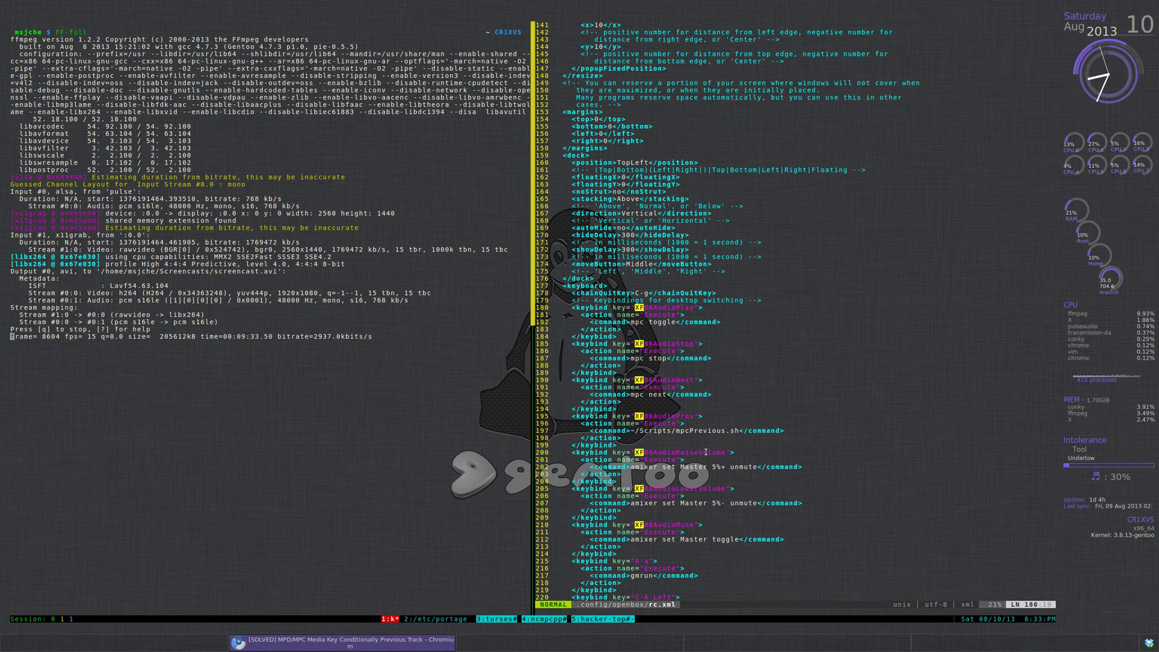
left_click(701, 506)
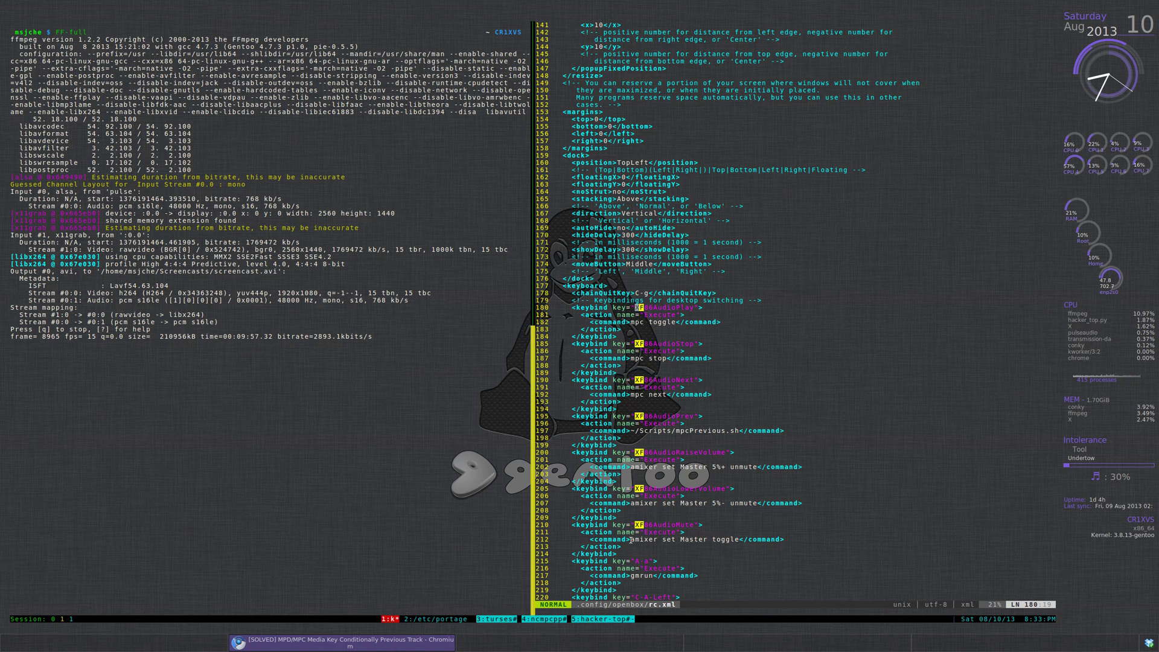
left_click_drag(632, 540, 739, 537)
left_click_drag(683, 539, 740, 537)
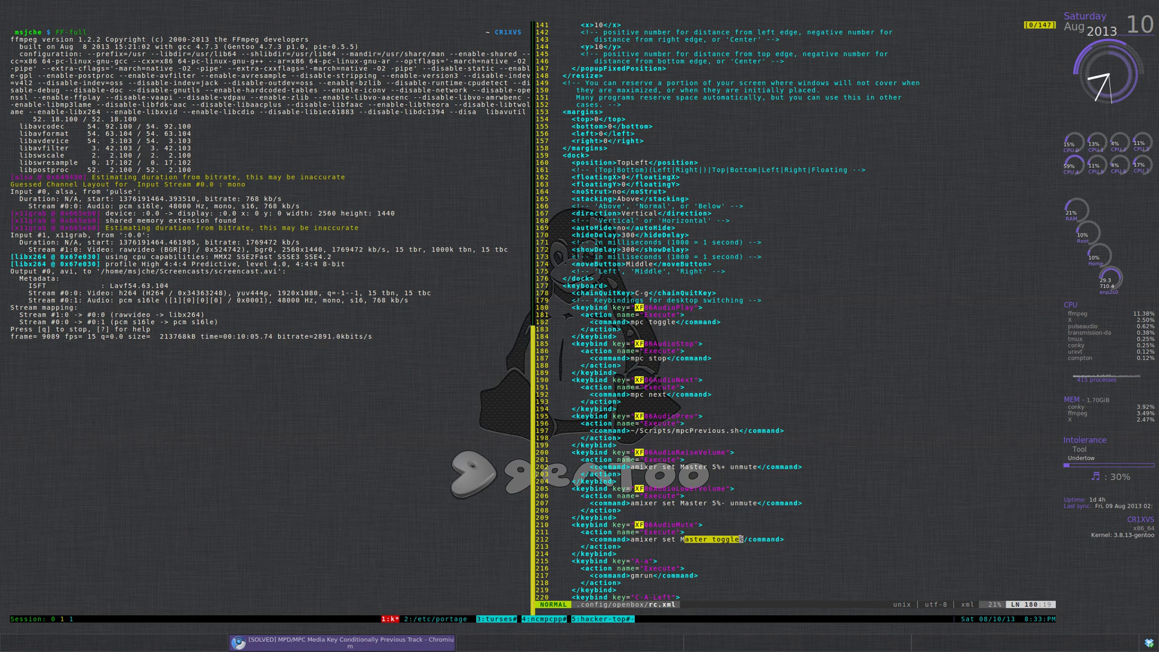
key("Return")
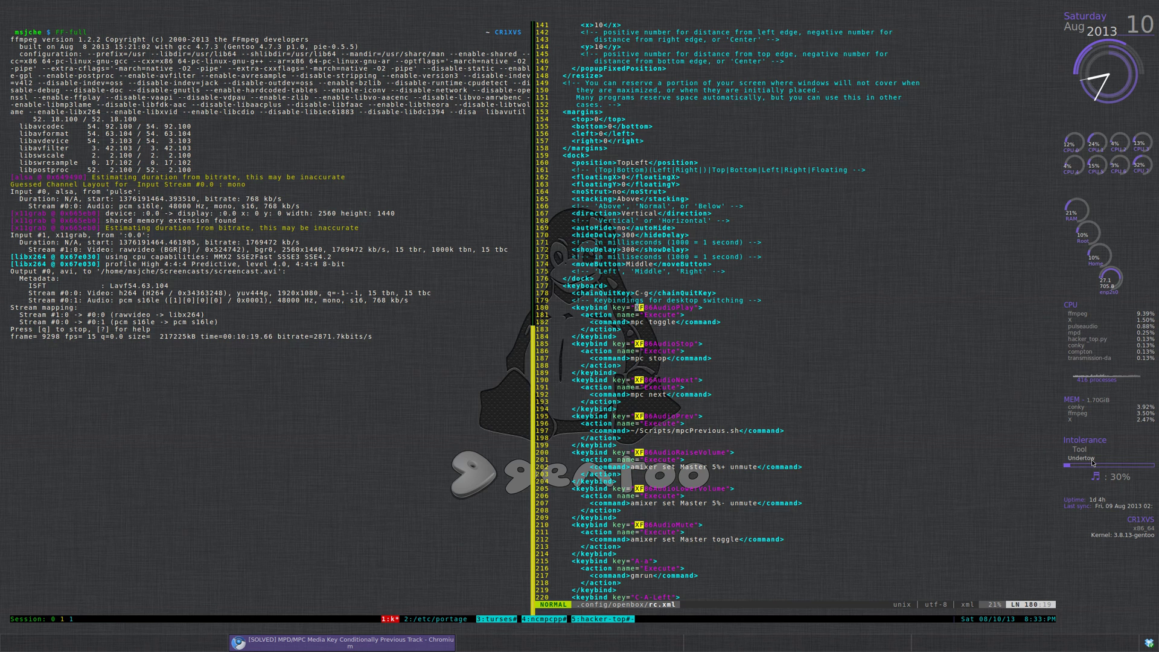
Step: Test the multimedia keybindings for previous track, next track, volume up and volume down against the Conky display
key("XF86AudioPrev")
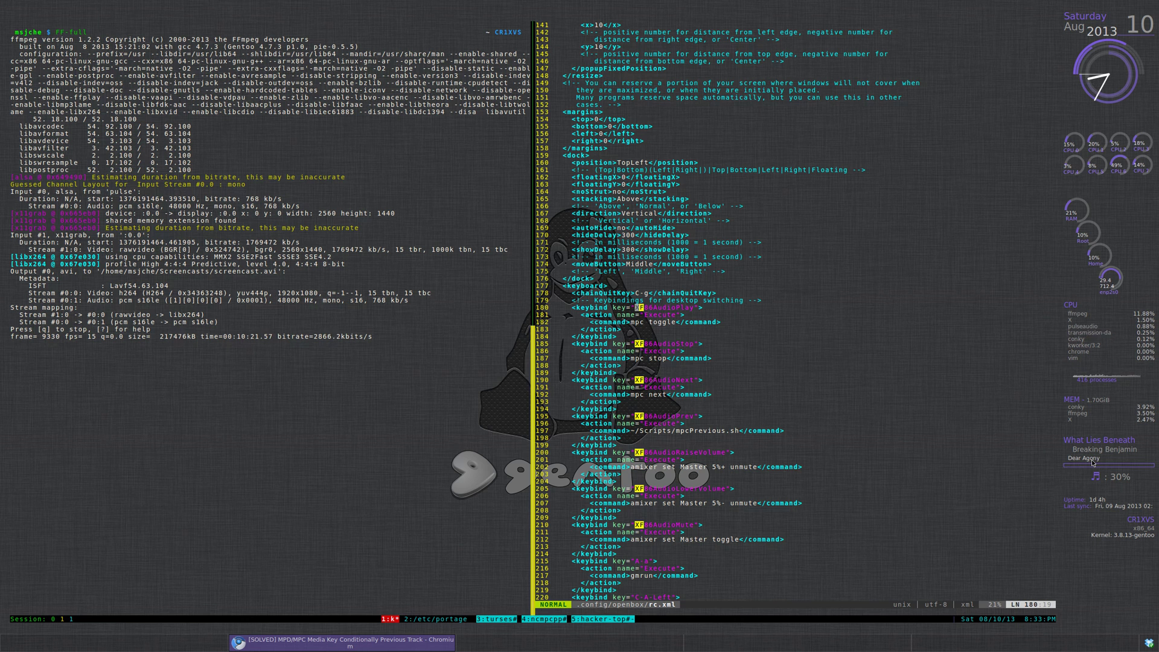
key("XF86AudioNext")
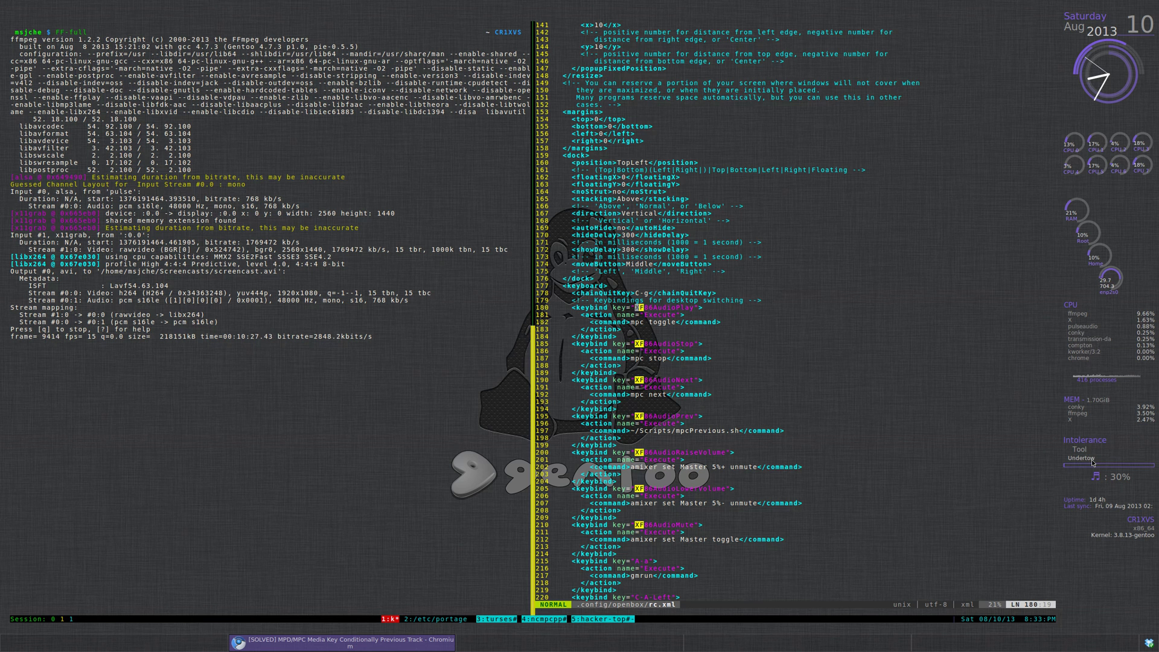
key("XF86AudioRaiseVolume")
key("XF86AudioRaiseVolume")
key("XF86AudioRaiseVolume")
key("XF86AudioLowerVolume")
key("XF86AudioLowerVolume")
key("XF86AudioPrev")
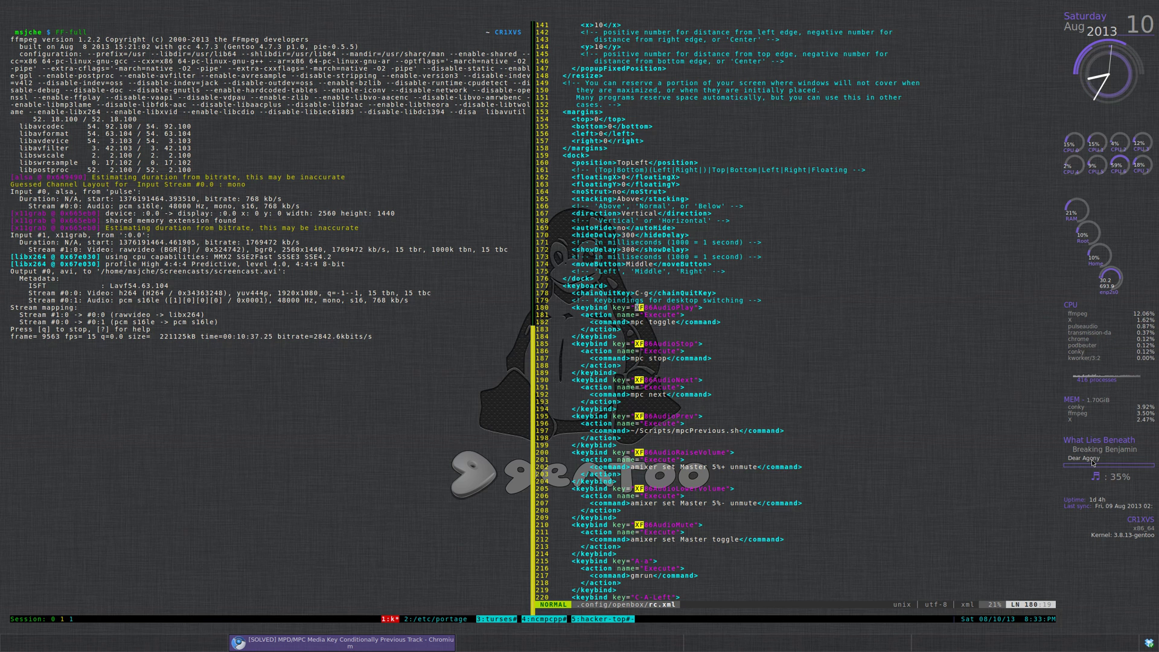
key("XF86AudioNext")
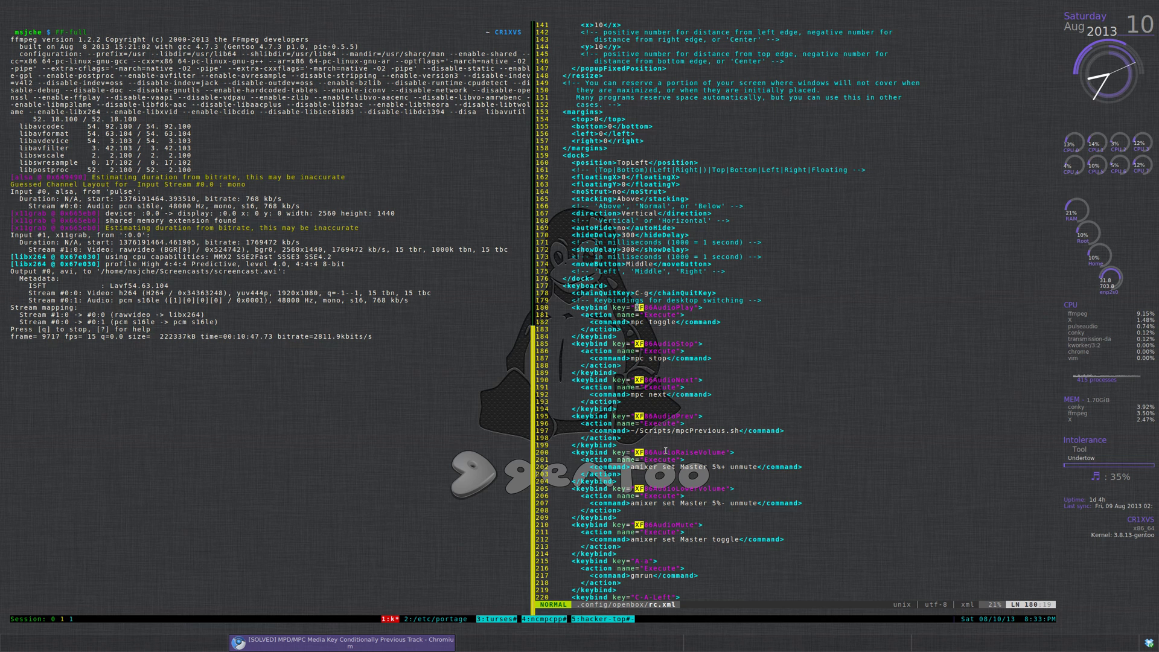
Step: Quit rc.xml, open .conkyrc in vim and highlight the amixer volume command on line 115
type("q")
key("Return")
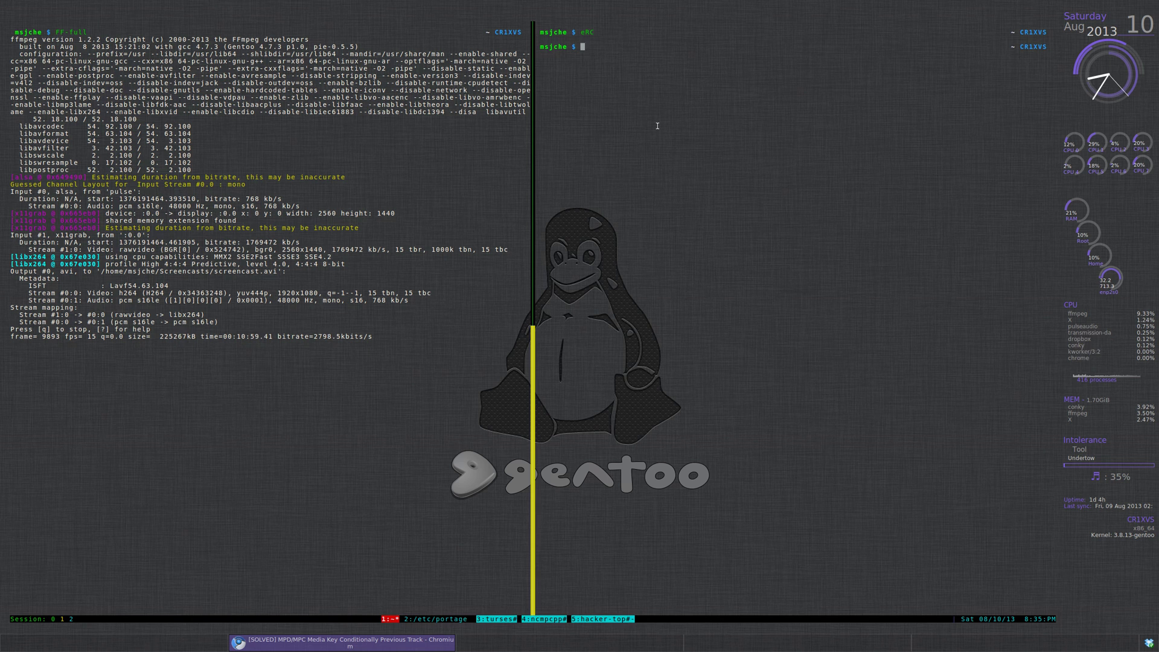
type("vim .conkyrc")
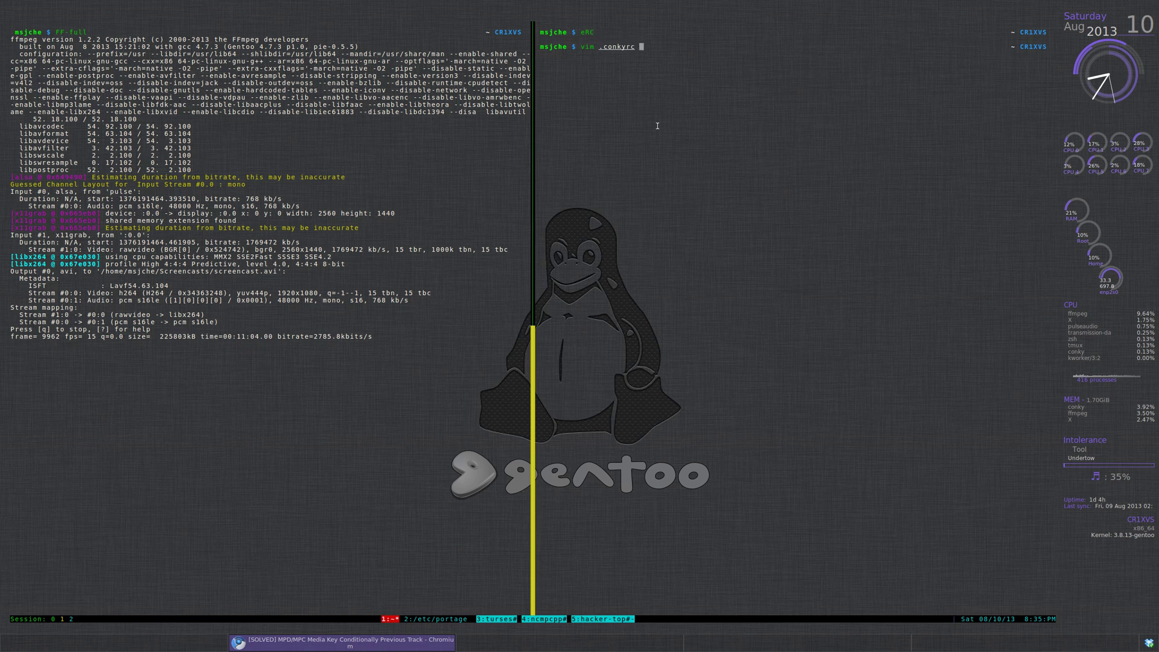
key("Return")
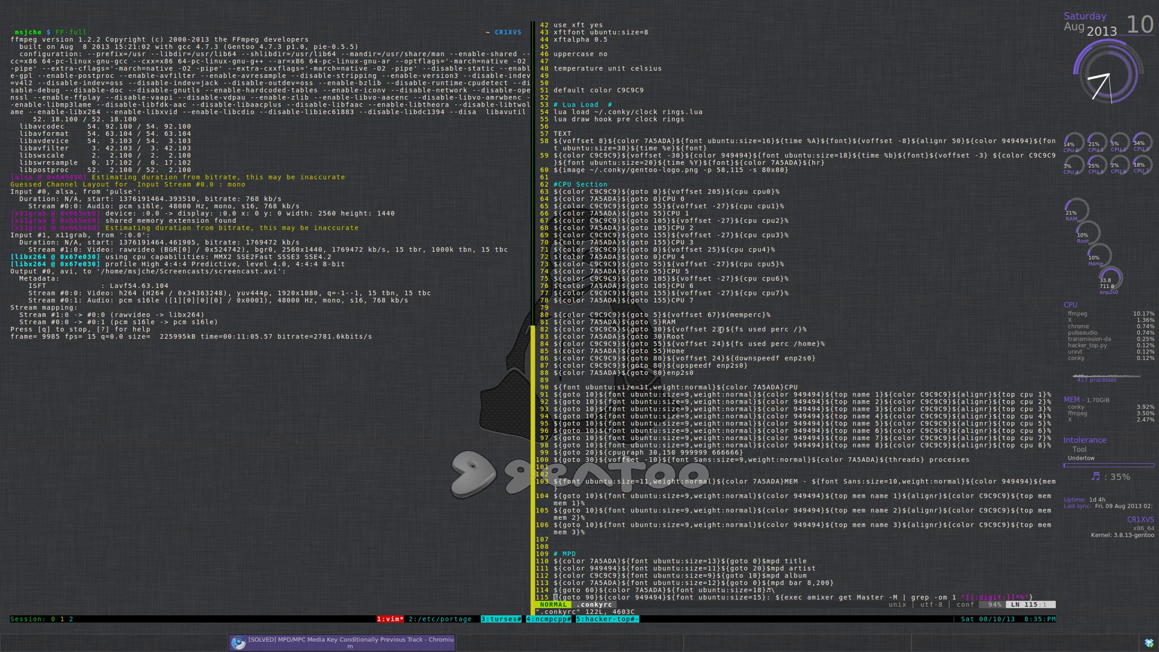
key("k")
key("z")
key("t")
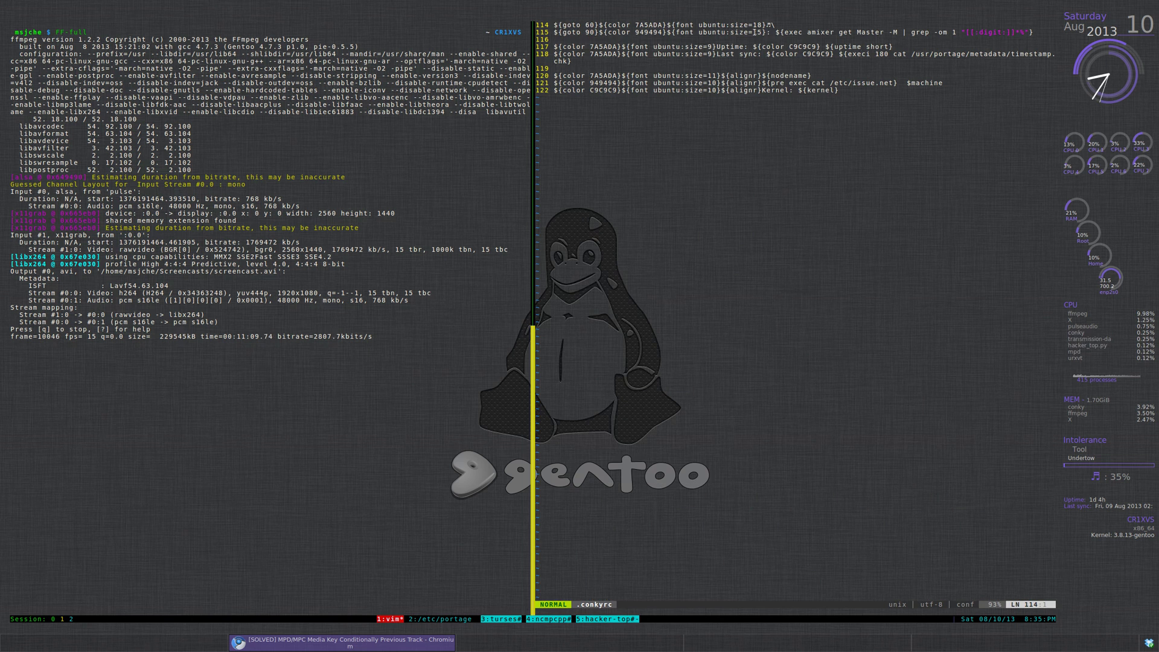
left_click_drag(784, 31, 1022, 32)
Step: Show the hacker-top tmux window briefly and return to the window holding .conkyrc
key("ctrl+b")
key("5")
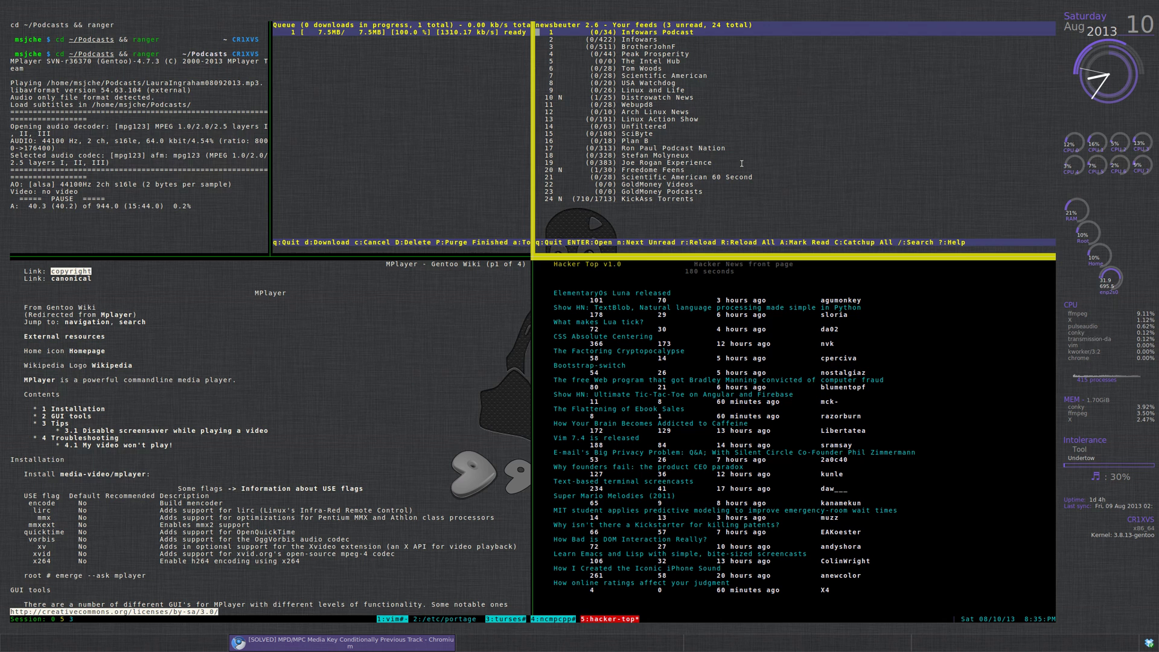
key("ctrl+b")
key("1")
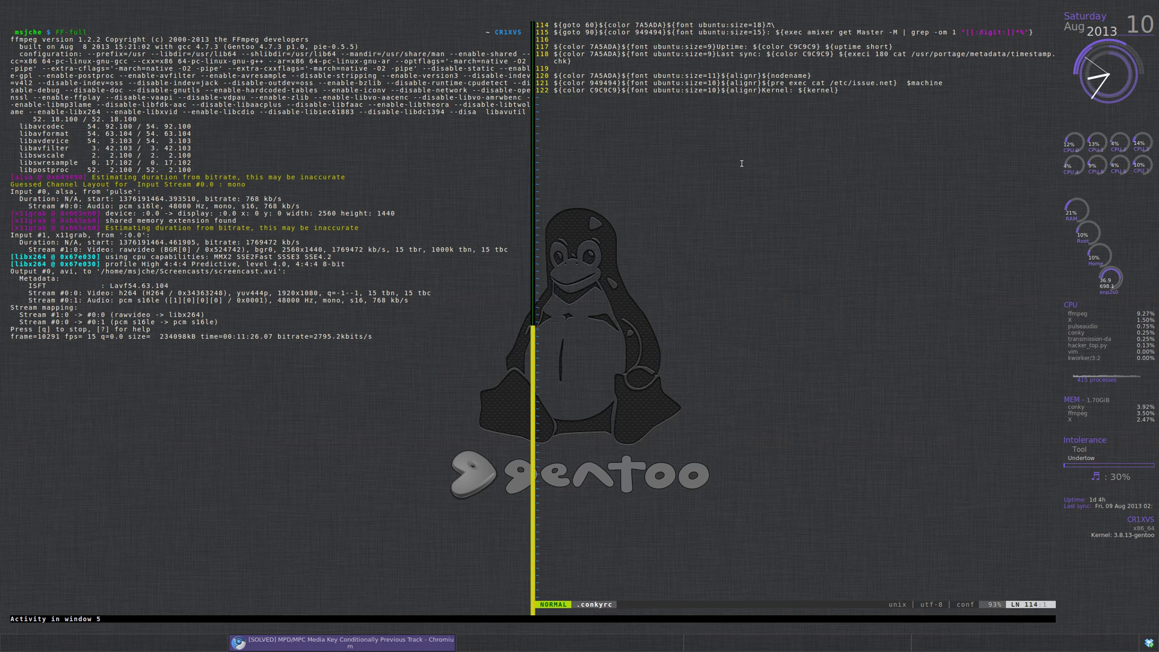
Step: Split off a new tmux pane below .conkyrc and run "amixer get Master -M" in it
key("ctrl+b")
key("quotedbl")
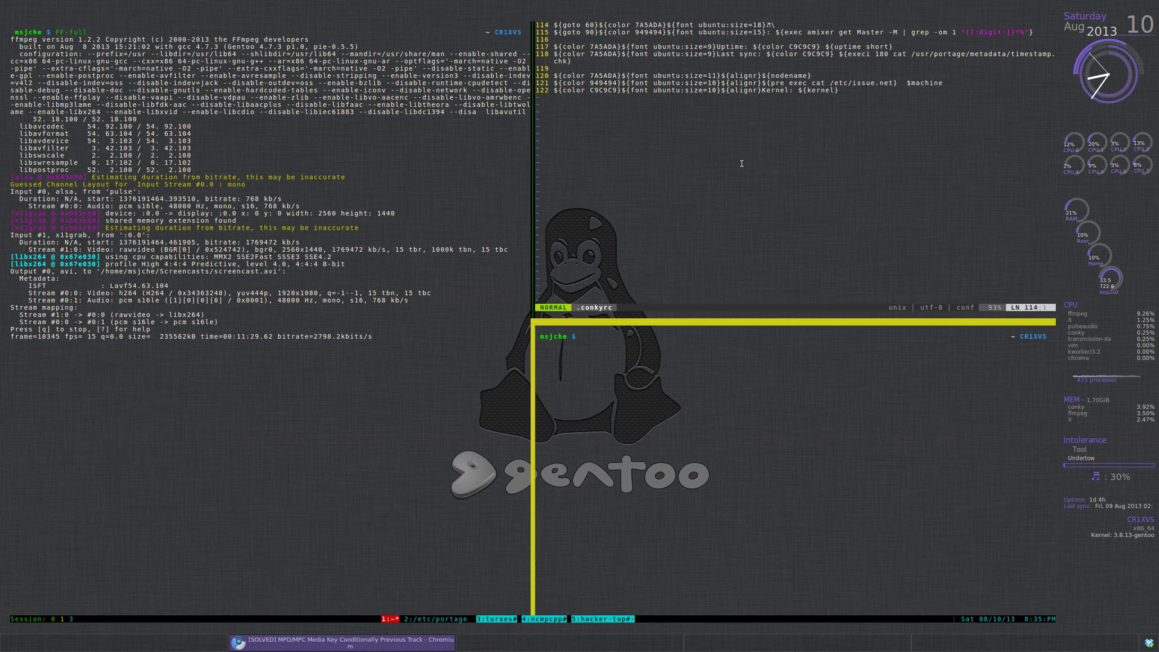
type("xer get Master -M")
key("Return")
Step: Rerun the amixer command piped into grep -oE "[[:digit:]]*%" to extract only the volume percentages
key("Up")
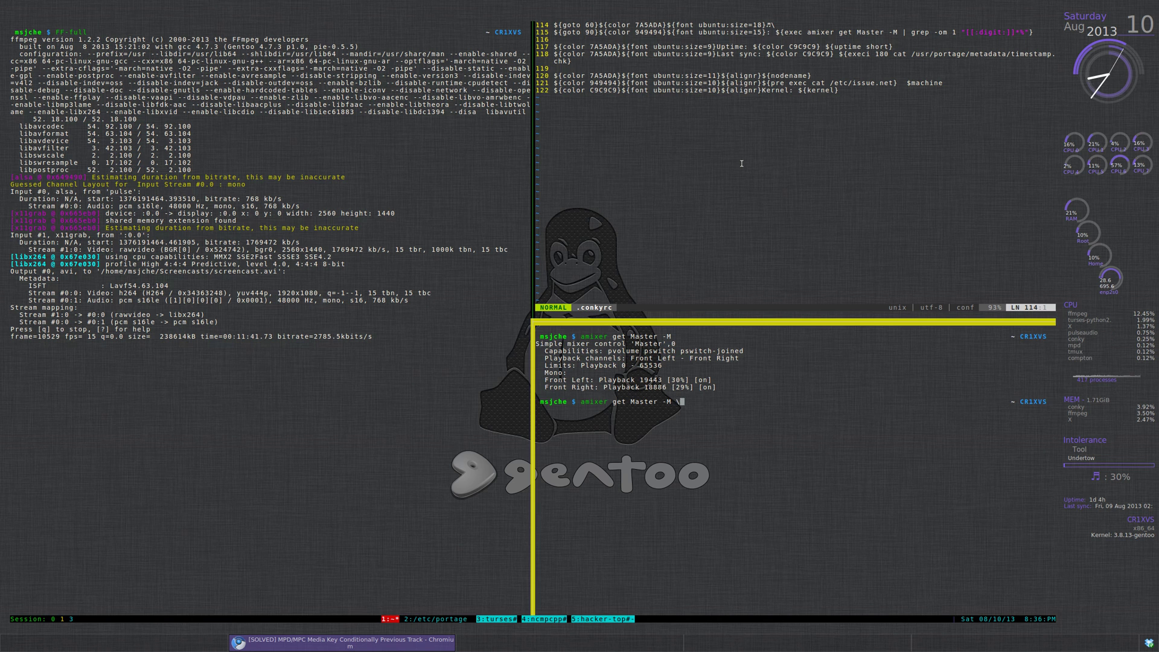
type("| grep -oE")
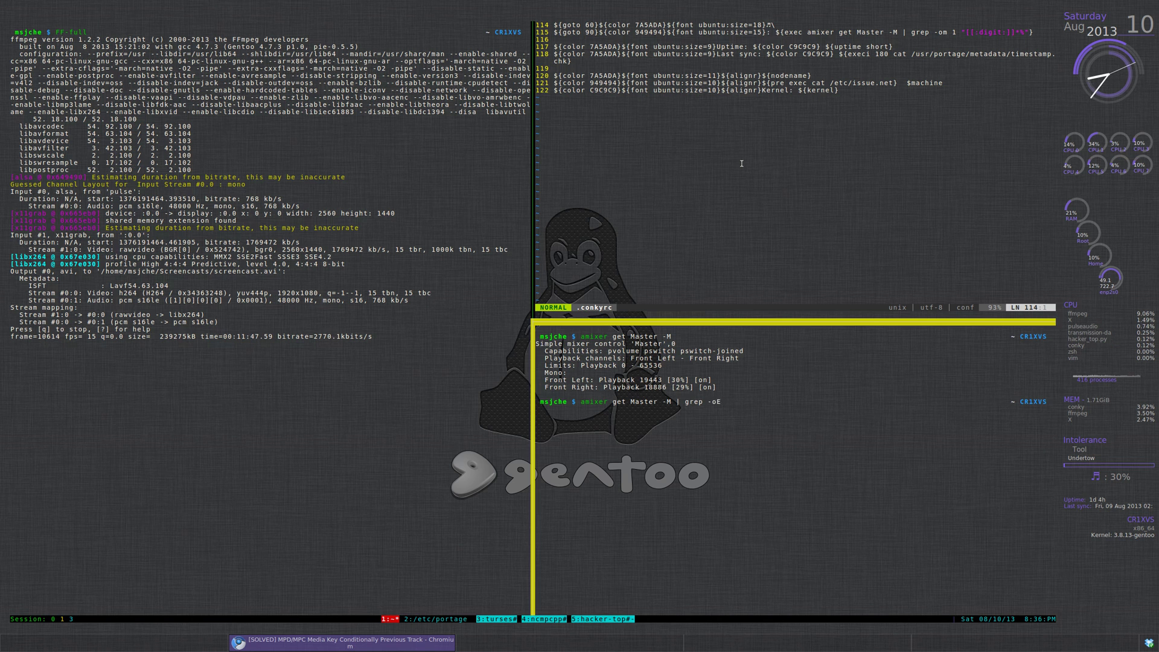
type(" \"\"")
type("[[")
type(":di")
type("git")
type(":]]")
type("*")
type("%")
key("Return")
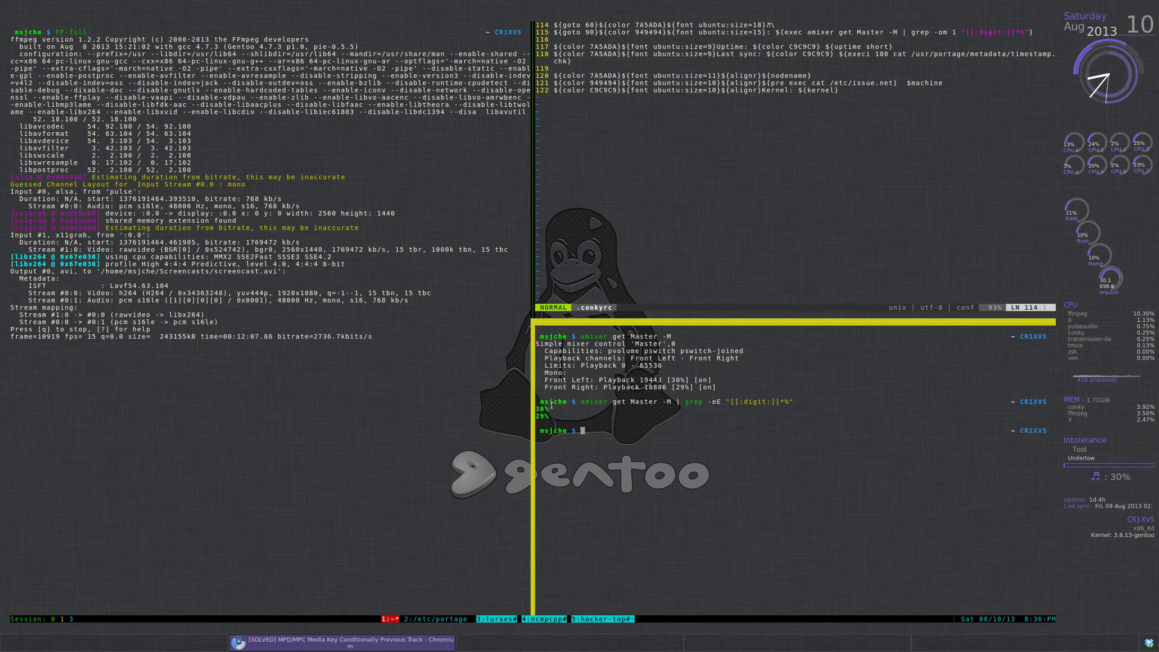
Step: Point out the channel percentages in the amixer output and display grep's option list with grep --help
left_click_drag(632, 380, 716, 387)
left_click(957, 30)
left_click(627, 432)
type("grep -h")
key("Return")
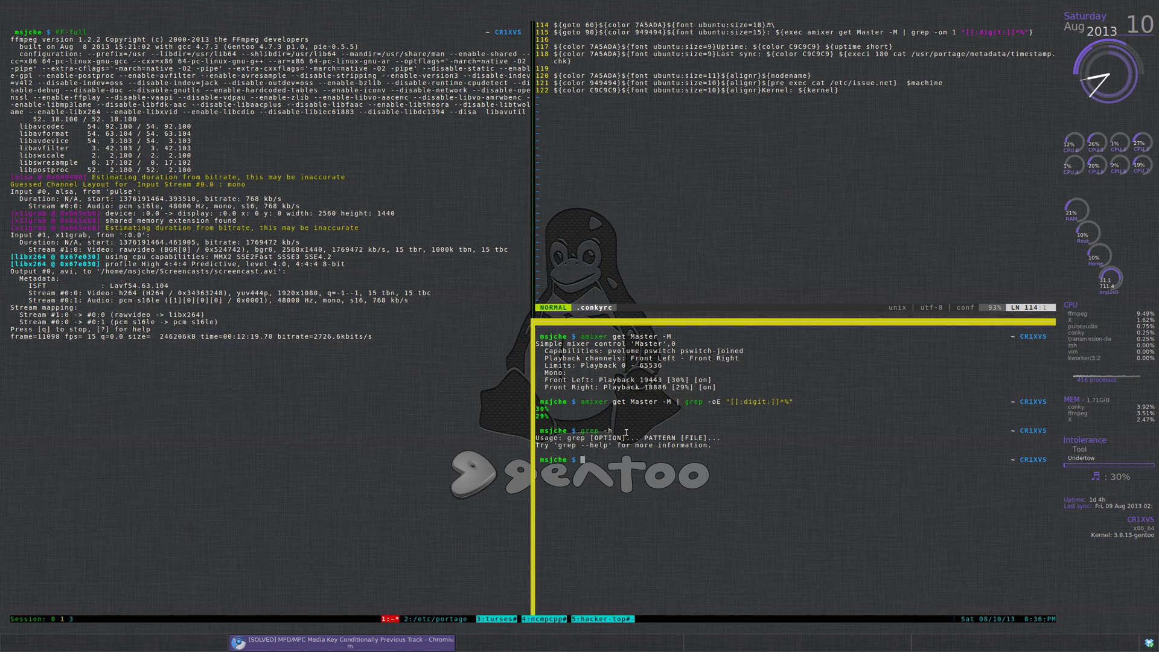
type("grep --=")
type("elp")
key("Return")
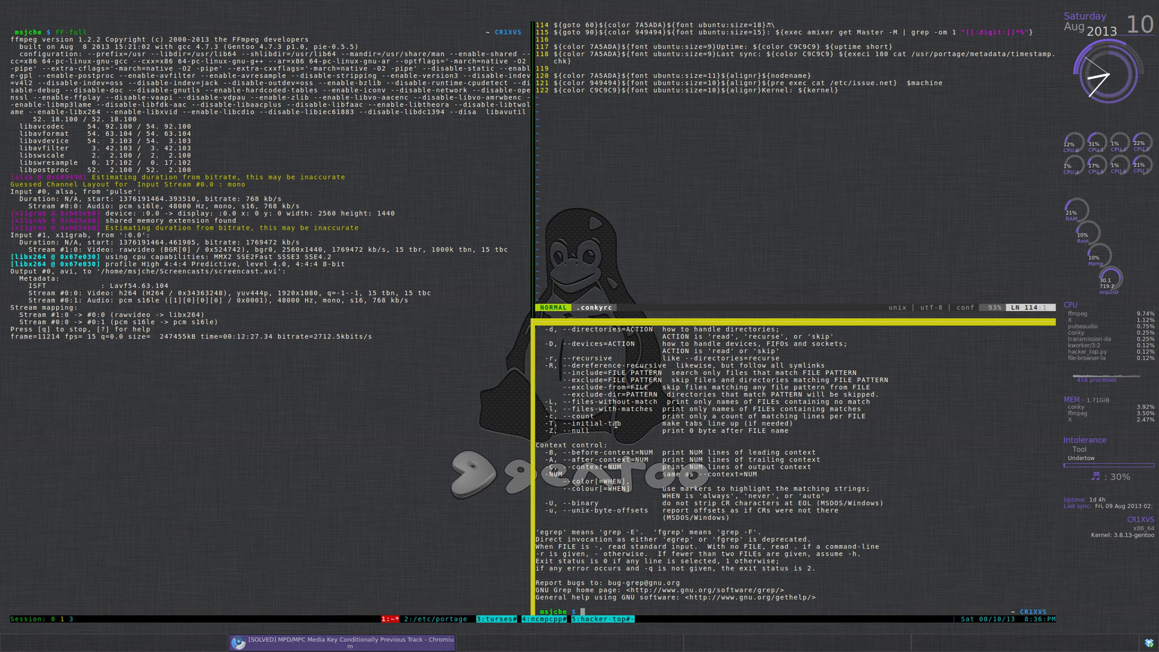
Step: Move the .conkyrc cursor to the amixer command on line 115 and return to the shell pane
key("ctrl+b")
key("Up")
key("j")
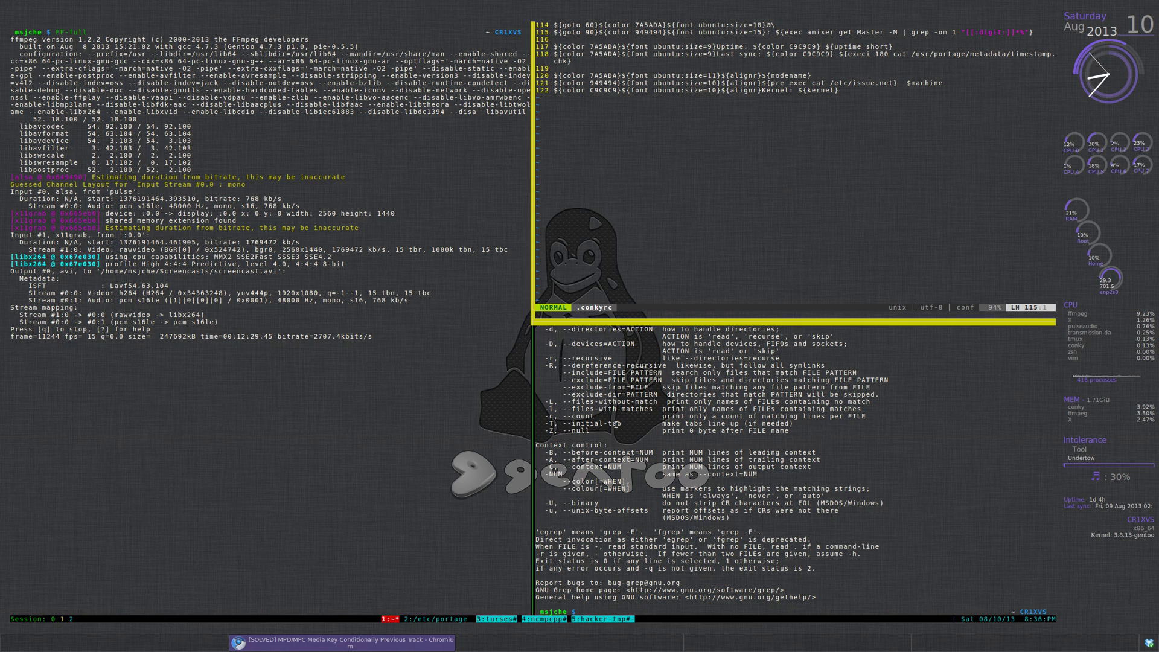
key("ctrl+b")
key("Down")
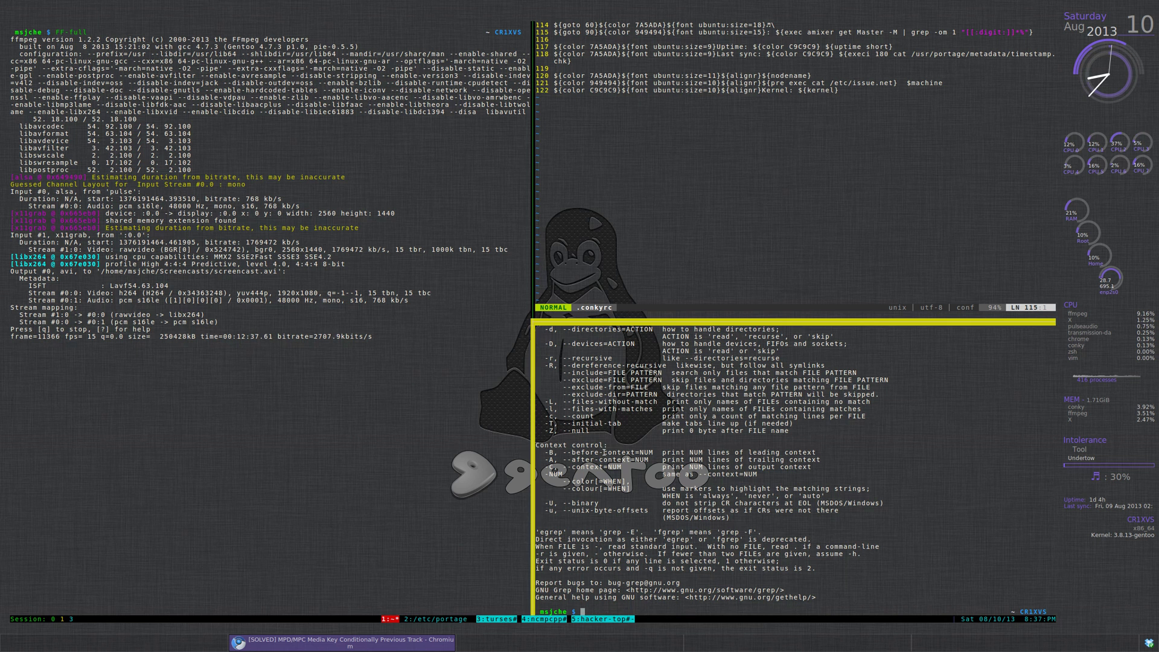
Step: Look back through the grep help output to the output control options and point out the -m, --max-count=NUM entry
key("ctrl+a")
key("bracketleft")
key("Up")
key("Up")
key("Up")
key("Up")
key("Up")
key("Up")
key("Up")
key("Up")
key("Up")
key("Up")
key("Up")
key("Up")
key("Up")
key("Up")
key("Up")
key("Up")
key("Up")
key("Up")
key("Up")
key("Up")
key("Up")
key("Up")
key("Up")
key("Up")
key("Down")
key("Down")
key("Down")
key("Down")
key("Down")
key("Left")
key("Left")
key("Left")
key("Left")
key("Up")
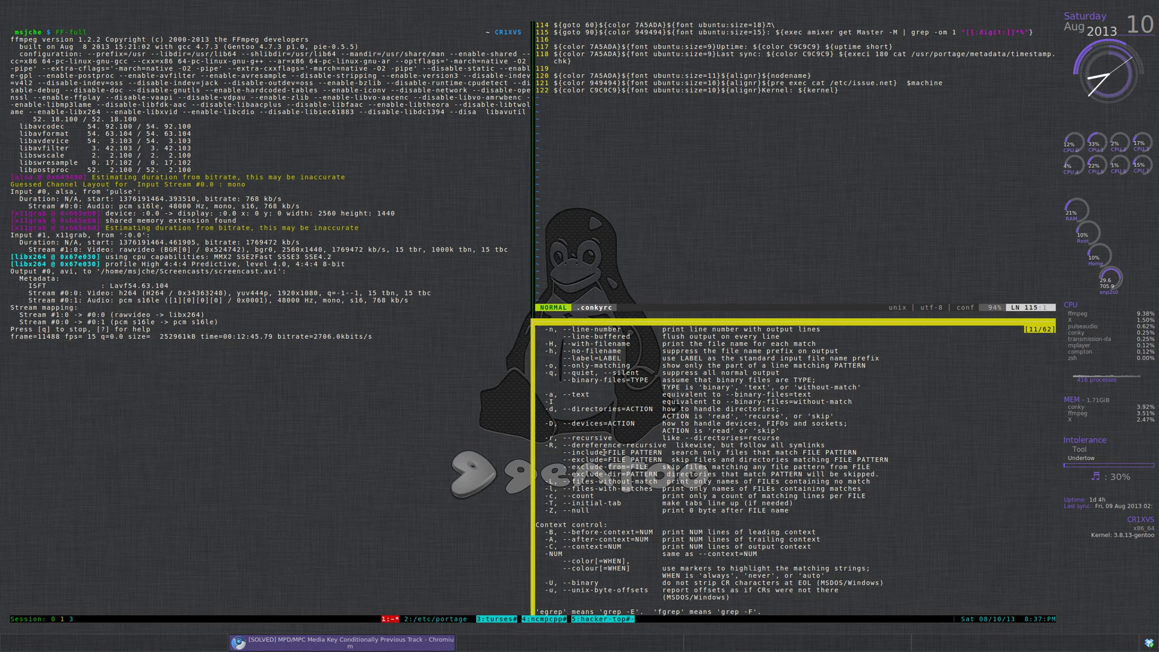
key("Up")
key("Up")
key("Up")
key("Up")
key("Up")
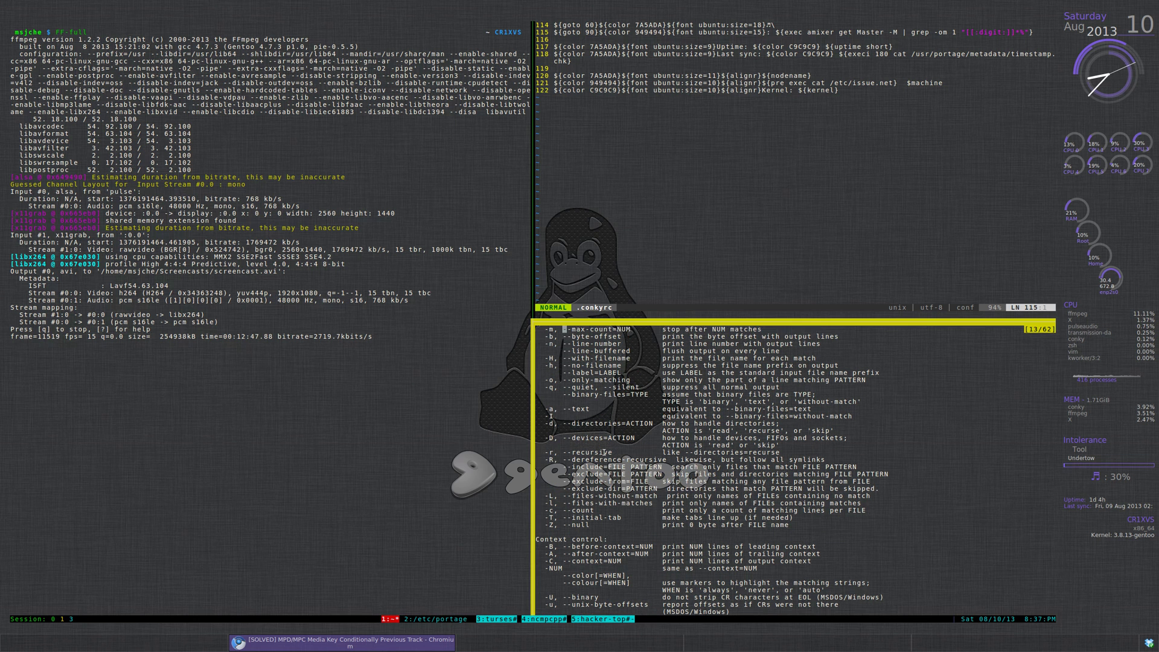
key("Down")
key("Down")
key("Up")
key("Right")
key("Right")
key("Right")
key("Right")
key("Right")
key("Right")
key("Right")
key("Right")
key("Right")
key("Right")
key("Right")
key("Right")
key("Right")
key("Right")
key("Right")
key("Right")
key("Right")
key("Right")
key("Right")
key("Right")
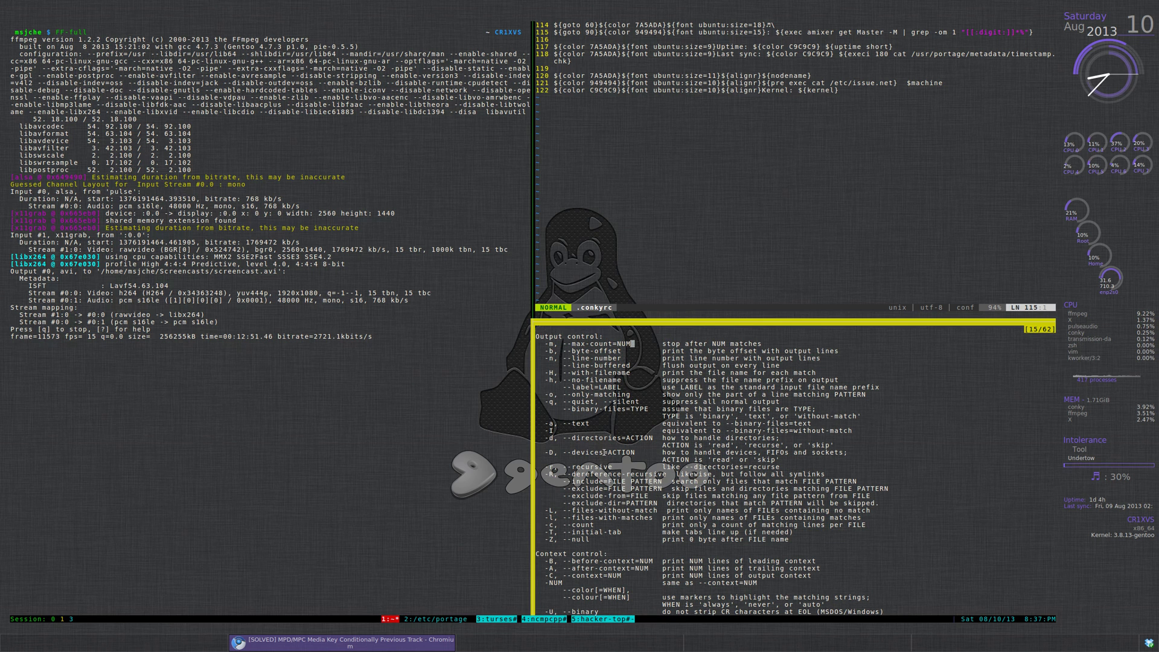
key("Right")
key("Right")
key("Right")
key("Right")
Step: Clear and close the lower shell pane, and quit Vim with .conkyrc
key("q")
key("ctrl+l")
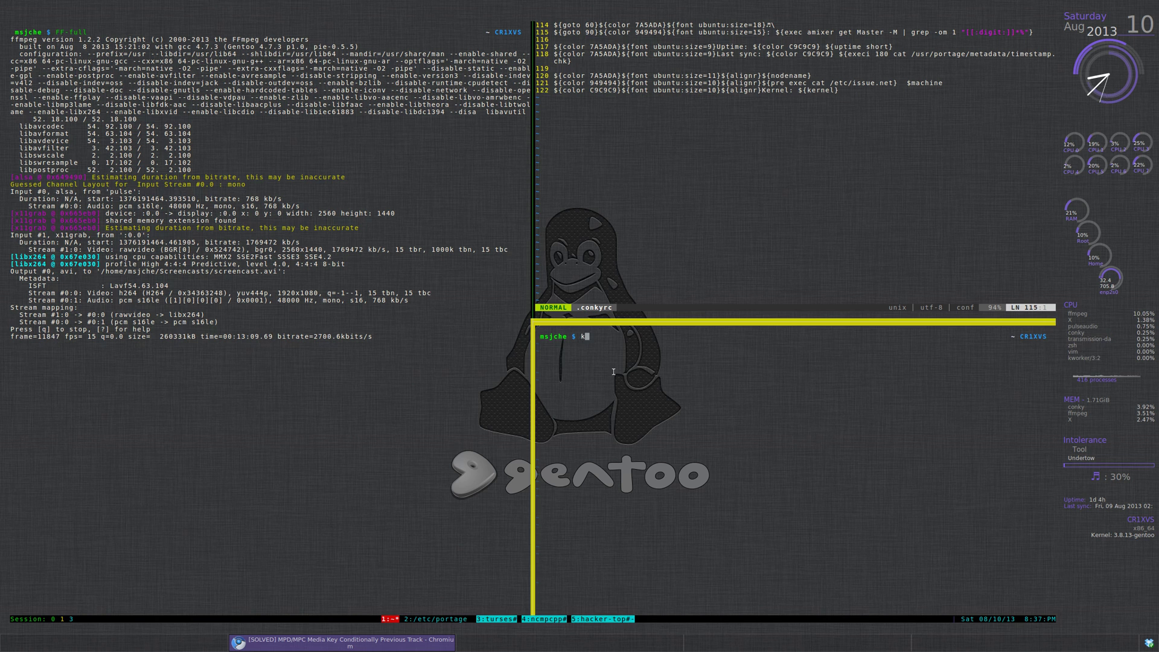
key("ctrl+d")
type("q")
key("Return")
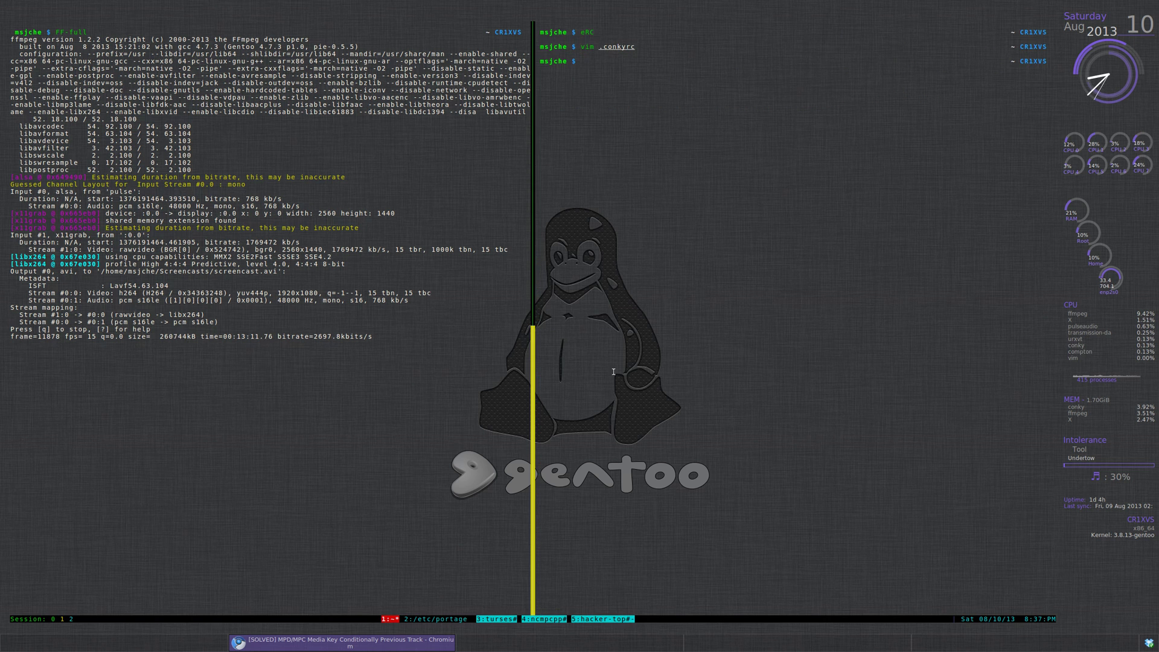
type("gotbleb")
key("BackSpace")
key("BackSpace")
key("BackSpace")
key("BackSpace")
key("BackSpace")
key("BackSpace")
key("BackSpace")
Step: Switch to the /etc/portage tmux window and focus its root shell pane
key("ctrl+b")
key("2")
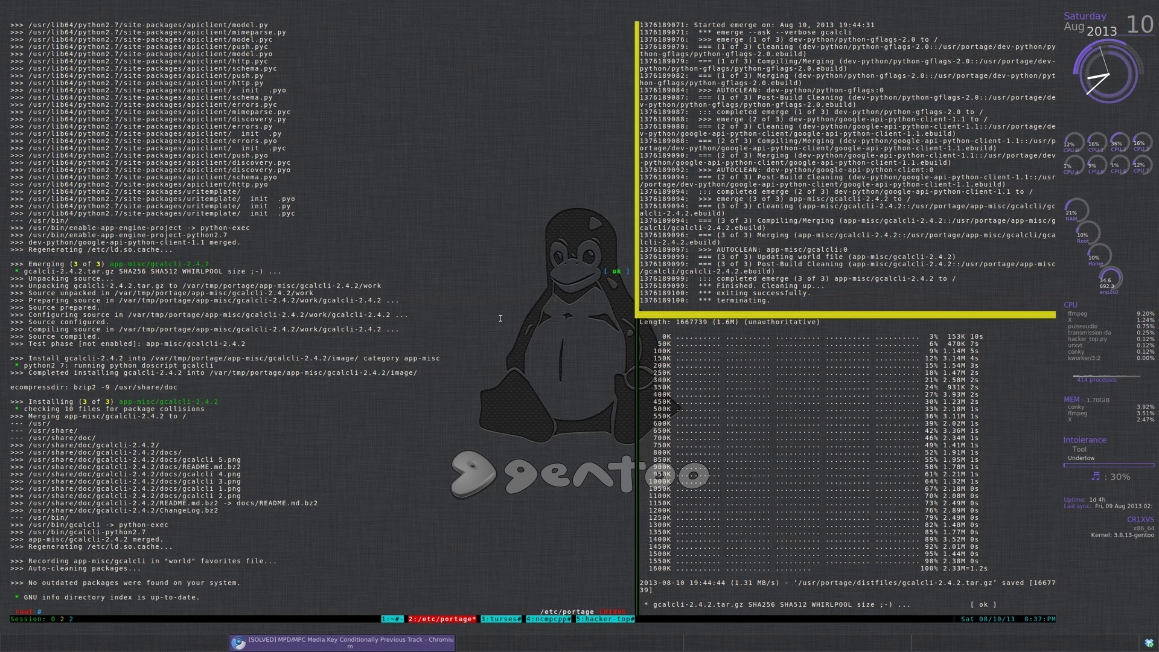
key("ctrl+b")
key("o")
key("ctrl+b")
key("o")
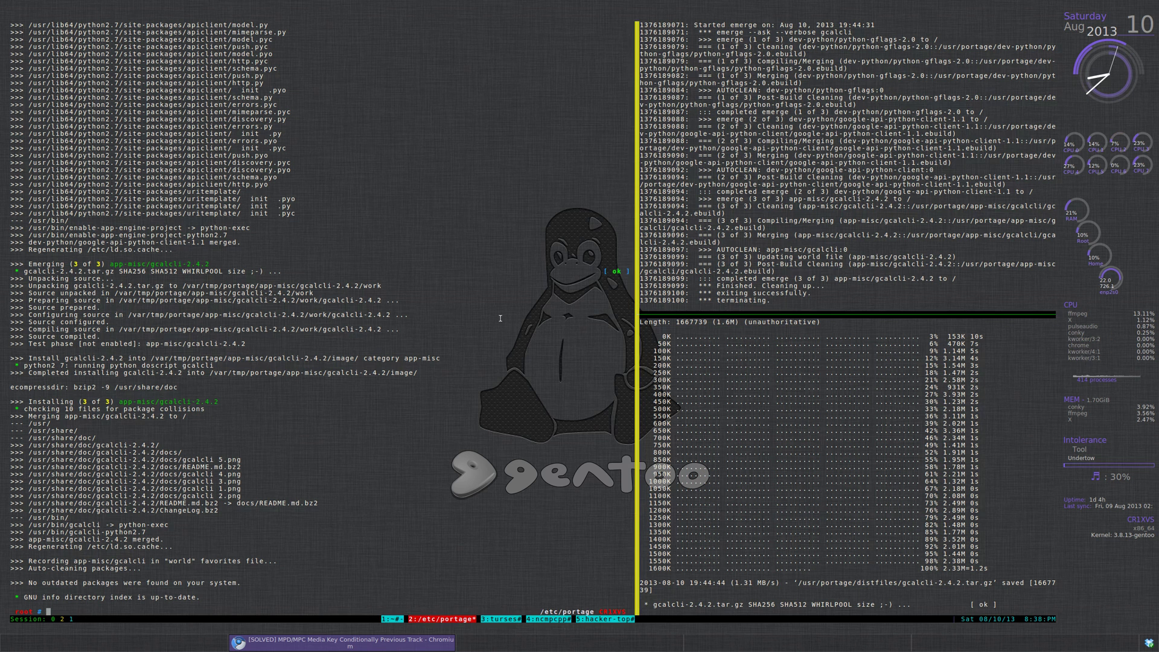
Step: Return to the first tmux window and open .zshrc in Vim with the eZ alias
key("ctrl+b")
type("1:")
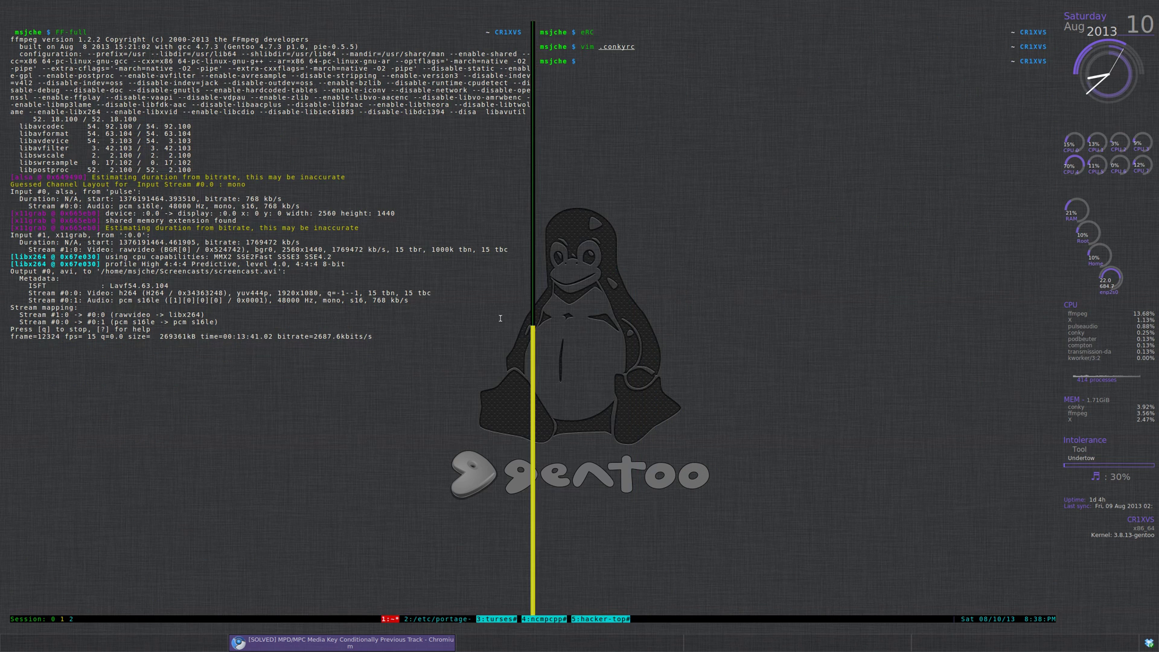
type("eZ")
key("Return")
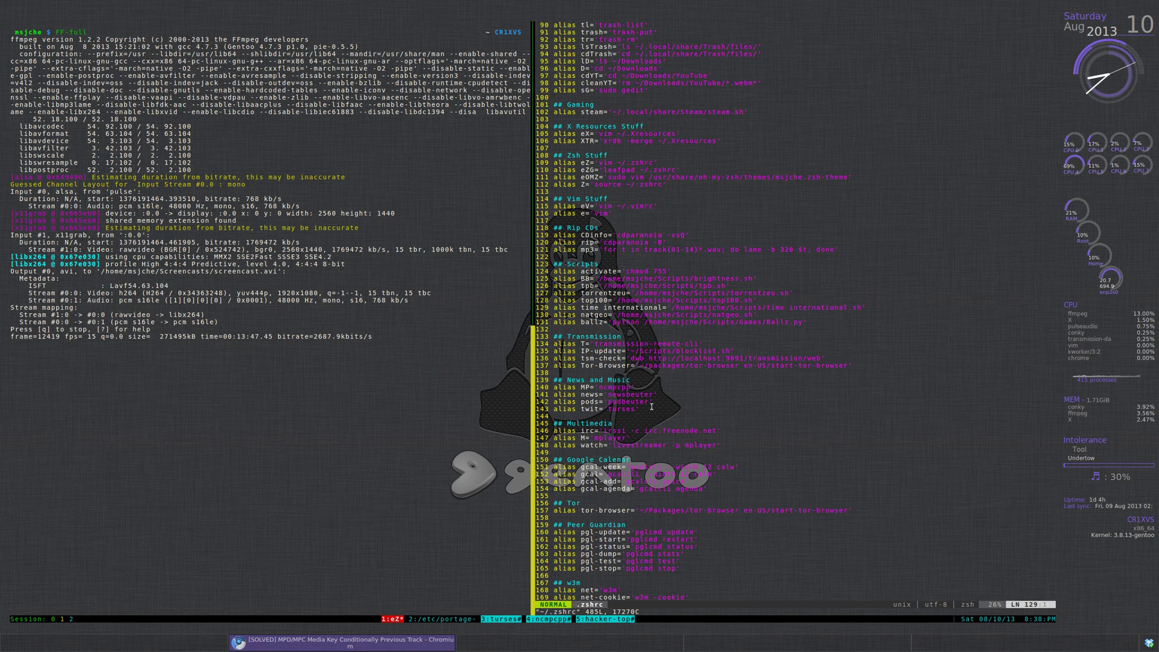
Step: Examine the aliases in .zshrc, from the Misc and Net sections back up to the Zsh and X Resources sections
key("ctrl+f")
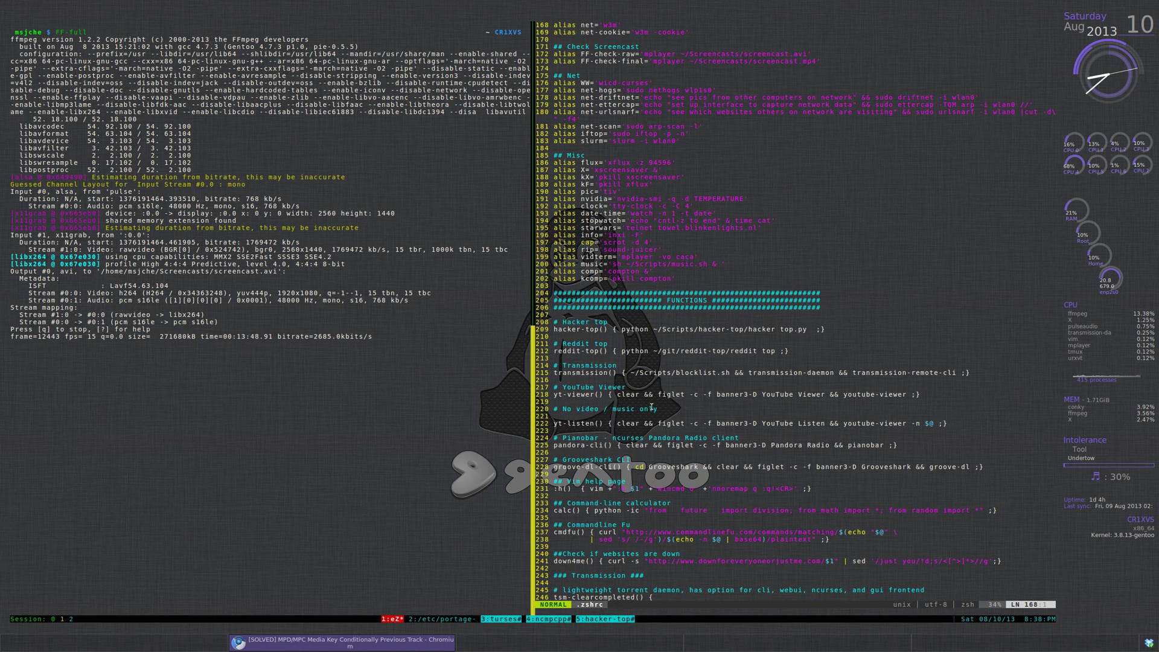
key("k")
key("k")
key("k")
key("k")
key("k")
key("k")
key("k")
key("k")
key("k")
key("k")
key("k")
key("k")
key("k")
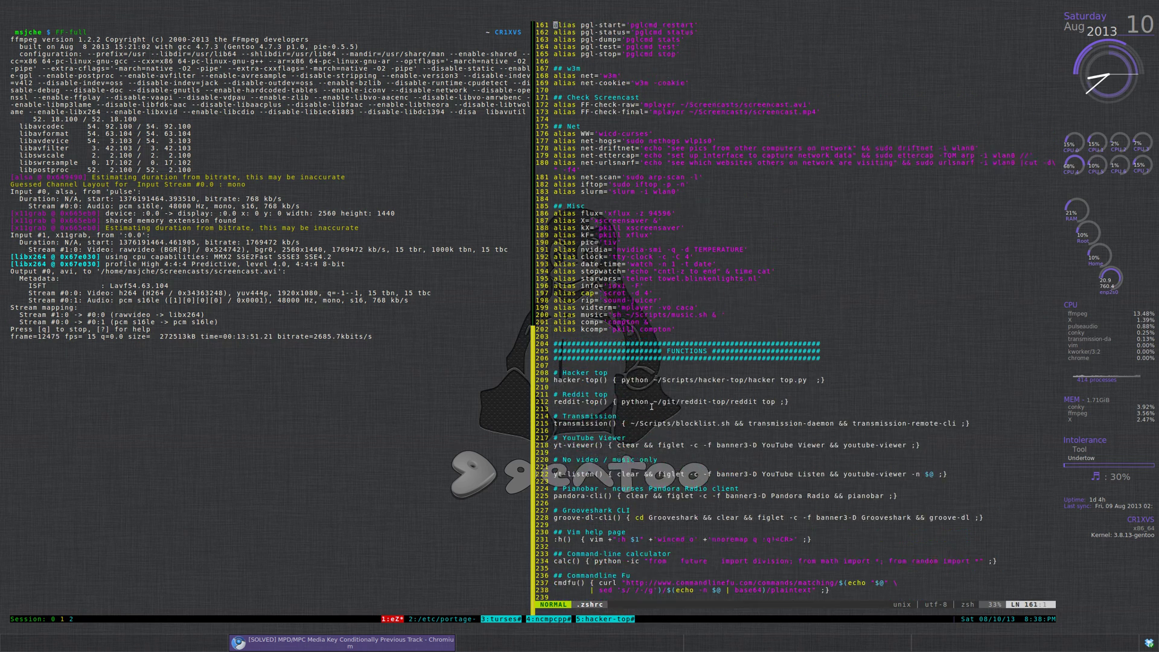
key("k")
key("k")
key("k")
key("k")
key("k")
key("k")
key("k")
key("k")
key("k")
key("k")
key("k")
key("k")
key("k")
key("k")
key("k")
key("k")
key("k")
key("k")
key("k")
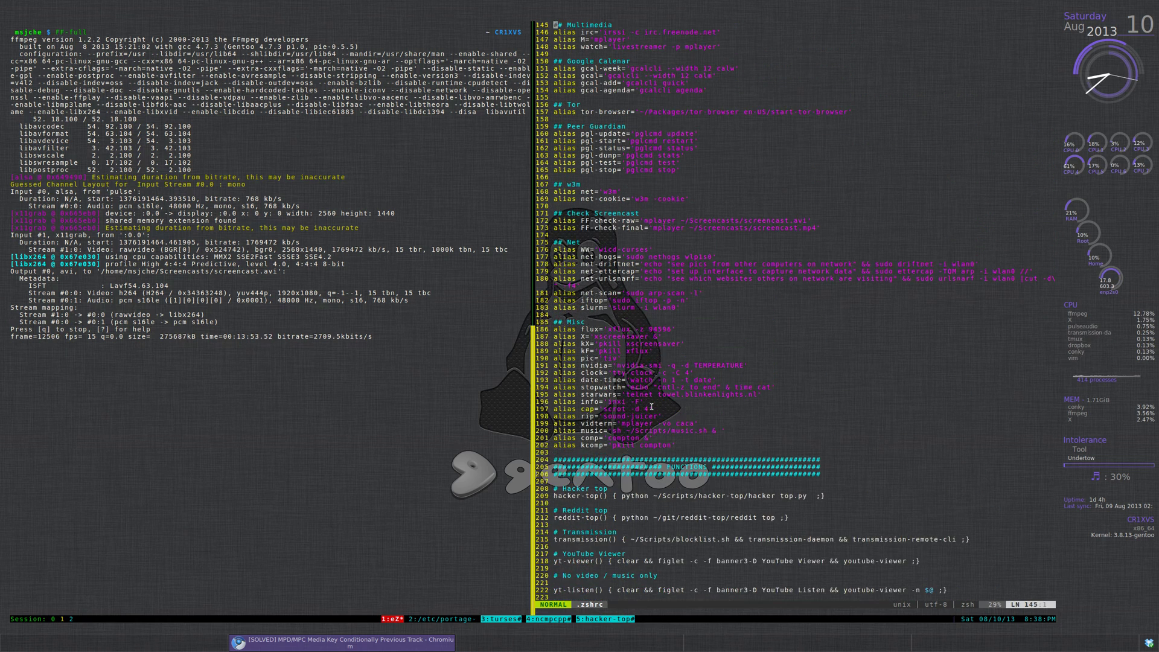
key("k")
key("k")
key("k")
key("k")
key("k")
key("k")
key("k")
key("k")
key("k")
key("k")
key("k")
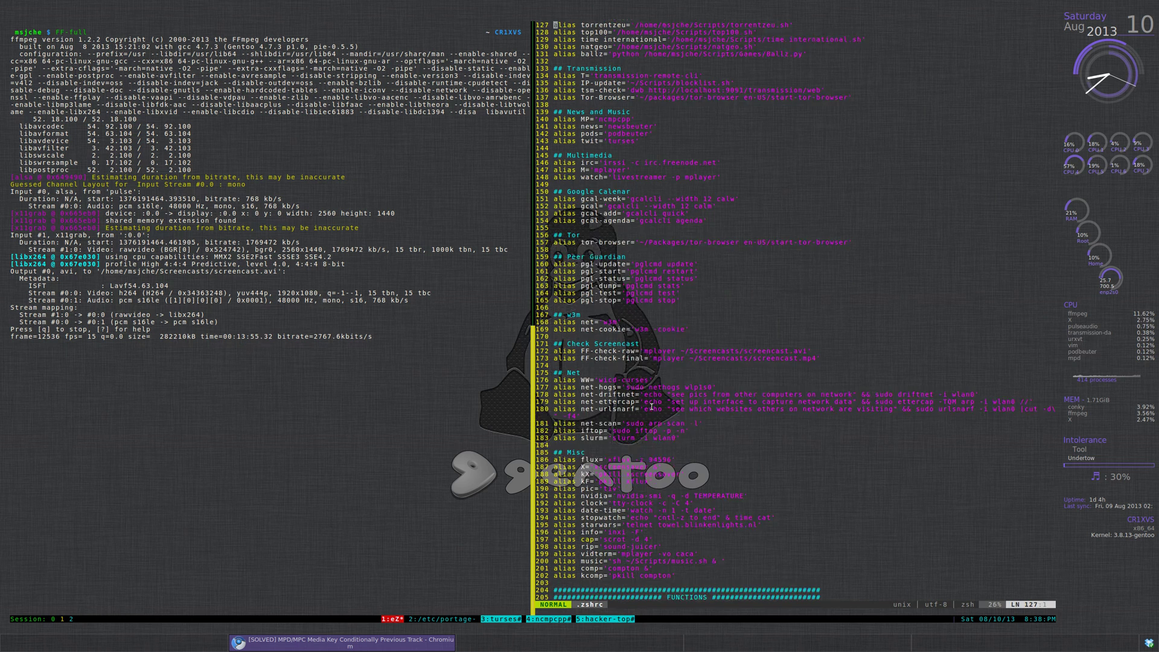
key("k")
key("k")
key("k")
key("k")
key("k")
key("k")
key("k")
key("k")
key("k")
key("k")
key("k")
key("k")
key("k")
key("k")
key("k")
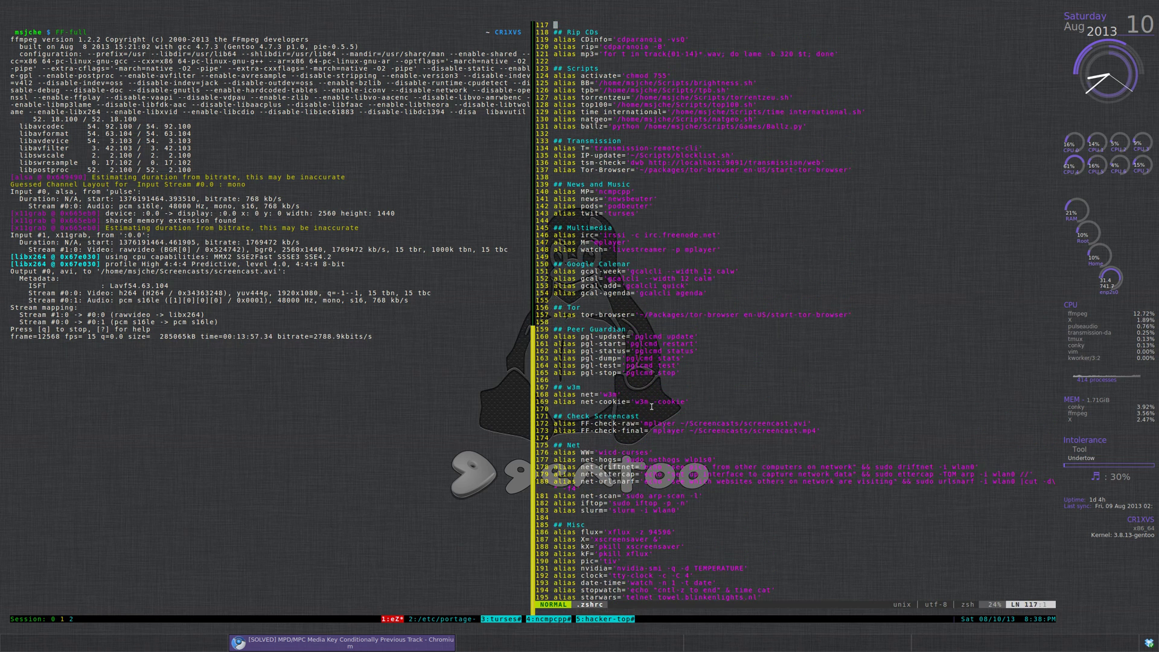
key("k")
key("k")
key("k")
key("k")
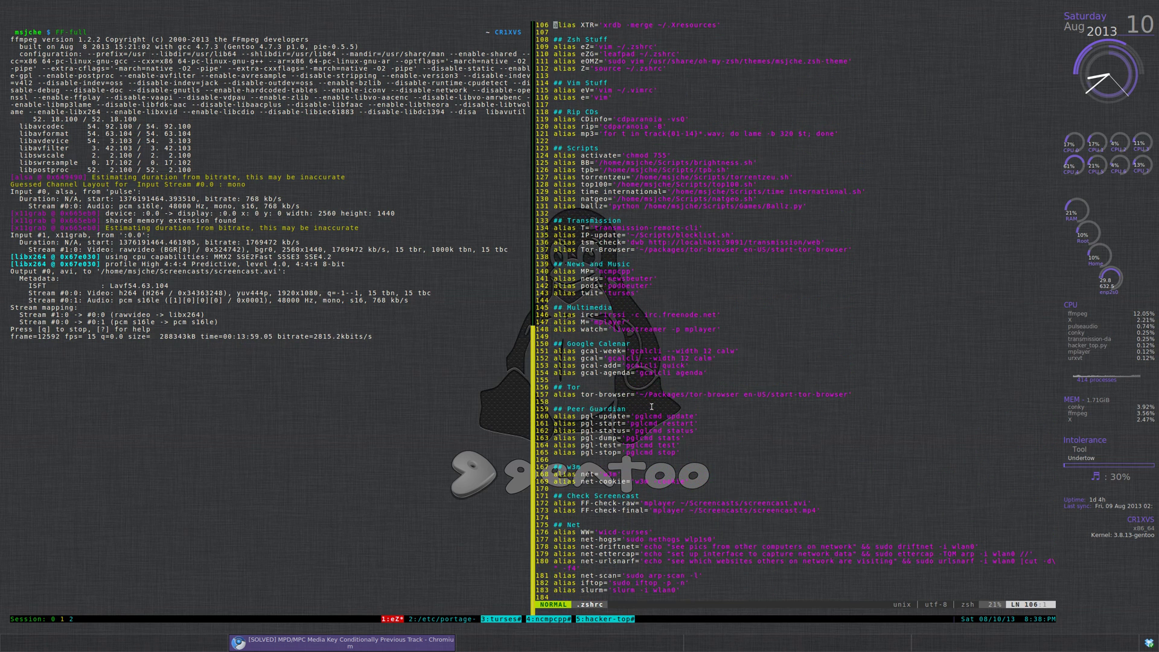
Step: Switch to the /etc/portage tmux window and start a world update in the root shell with emerge -uvDNa world
key("ctrl+b")
key("2")
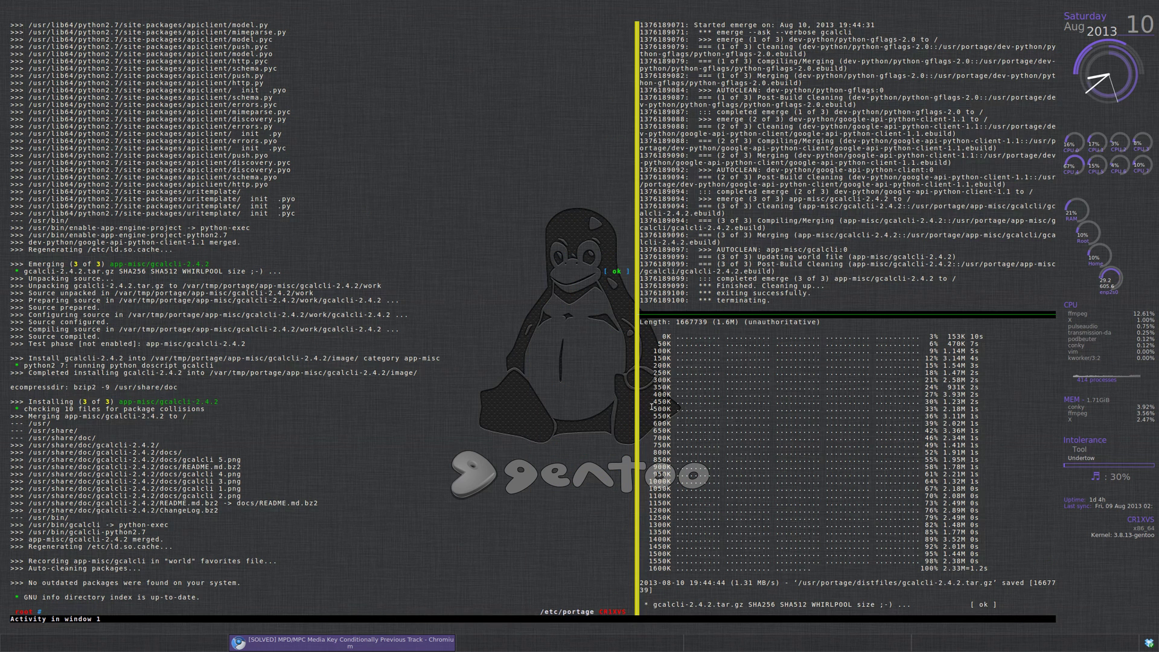
type("emerge -uvDNa wo")
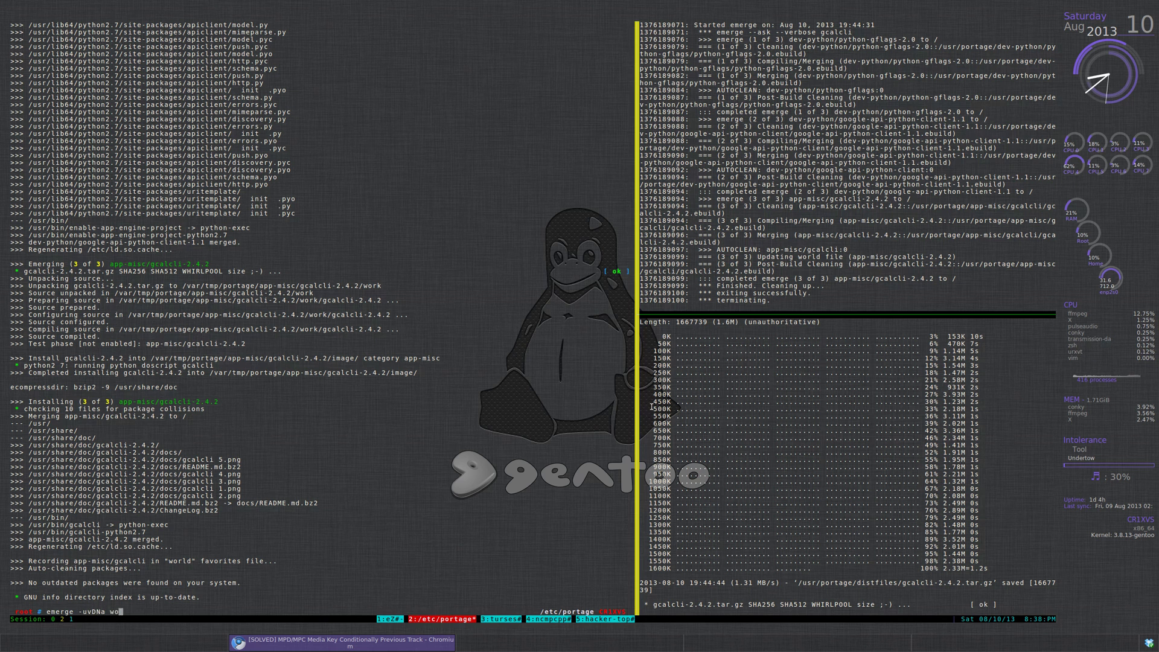
type("rld")
key("Return")
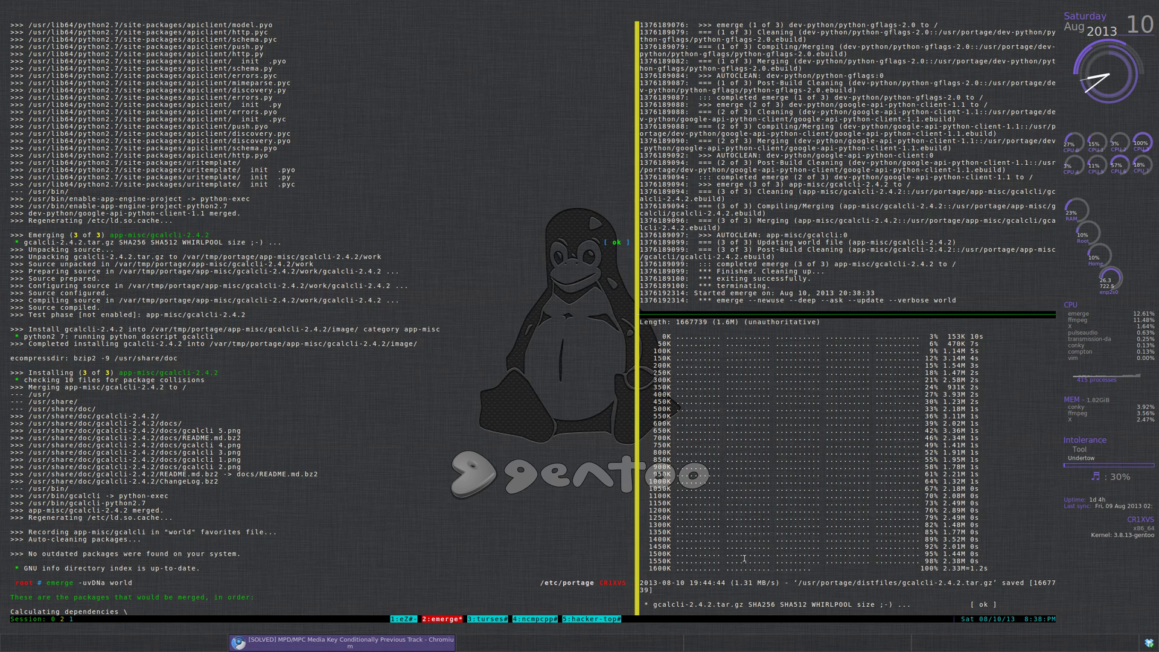
Step: Return to the first tmux window and view the Portage aliases log-fetch and log-emerge in .zshrc
key("ctrl+b")
key("1")
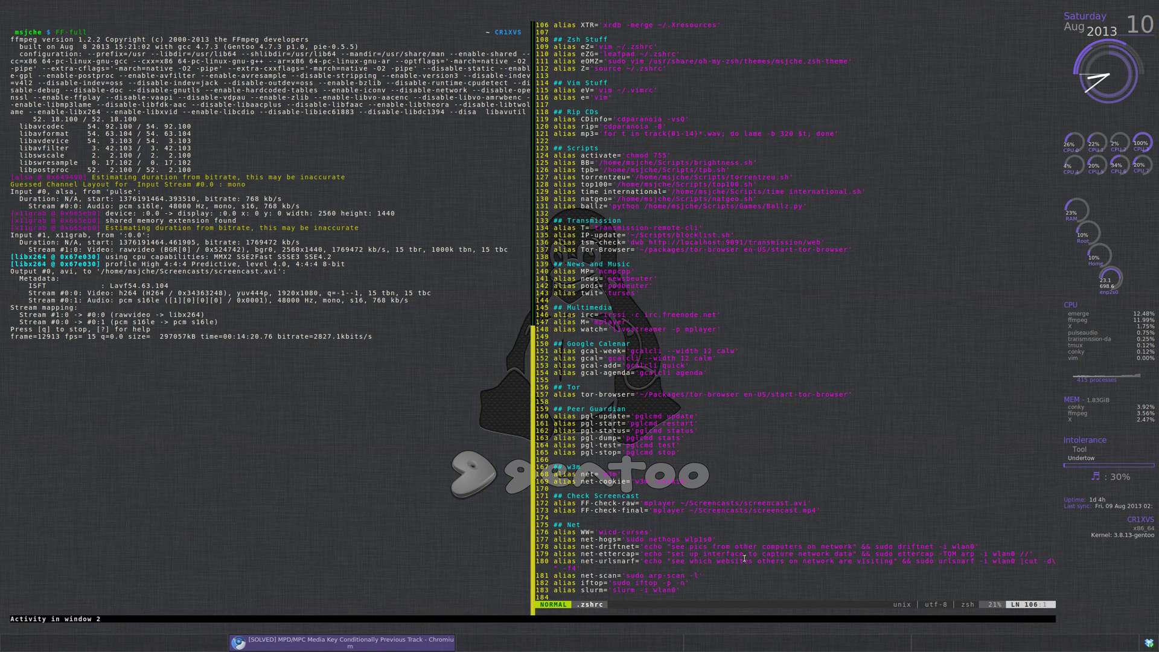
key("Page_Up")
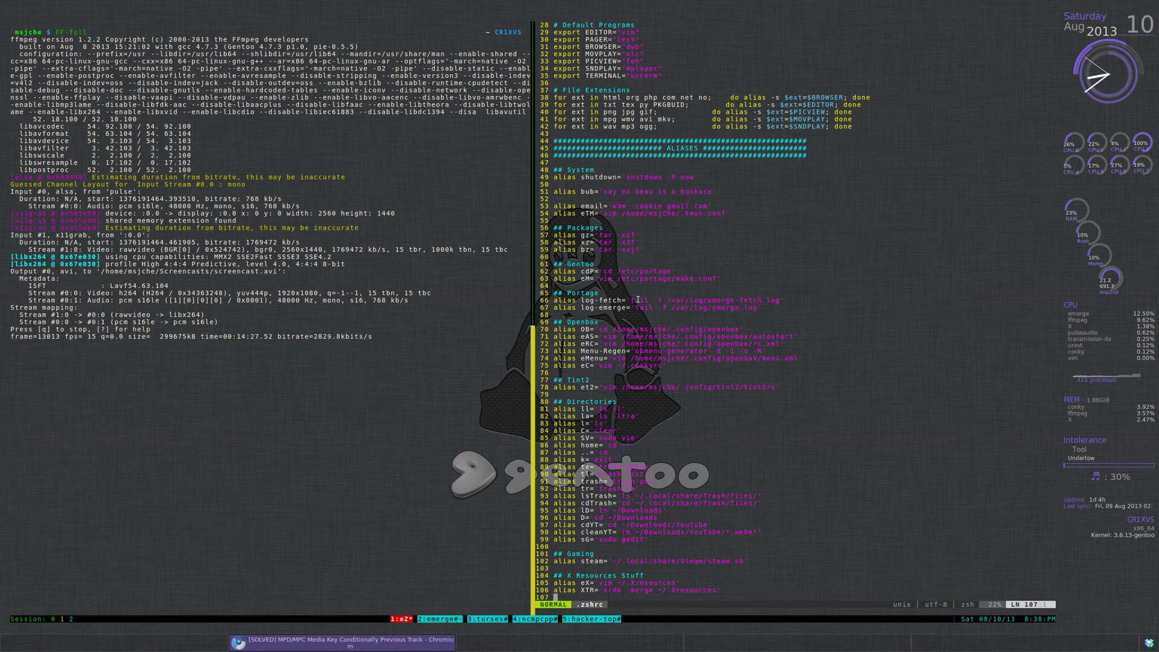
triple_click(715, 300)
left_click(718, 304)
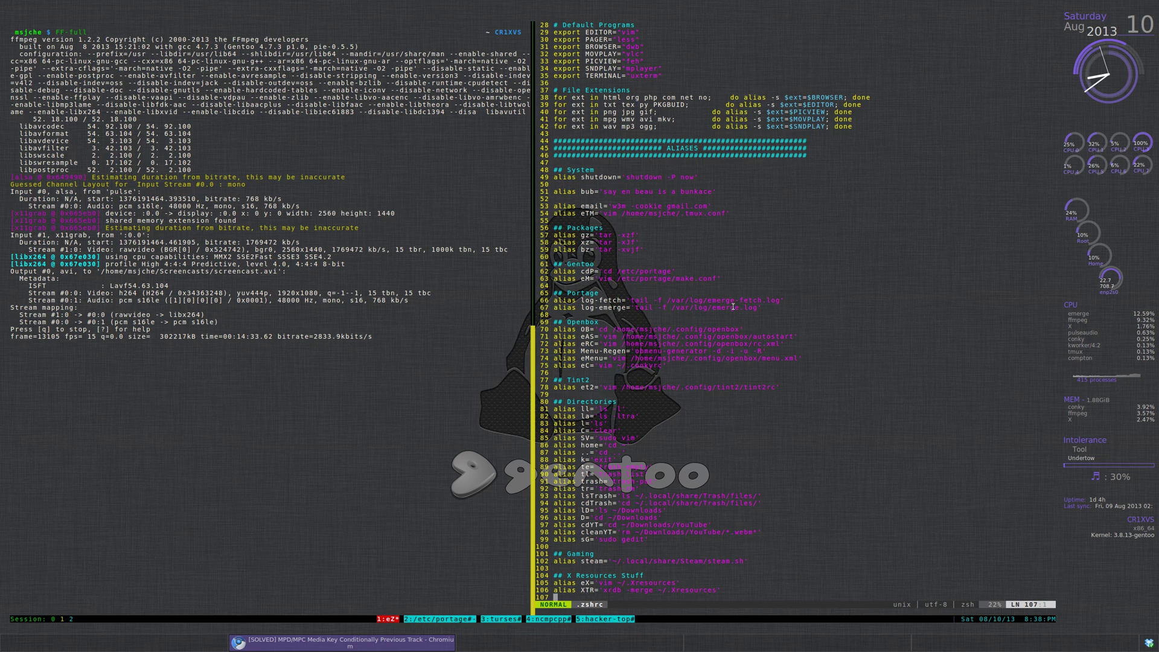
Step: Switch to the /etc/portage tmux window and search Portage for ettercap with emerge -s ettercap
key("ctrl+b")
key("2")
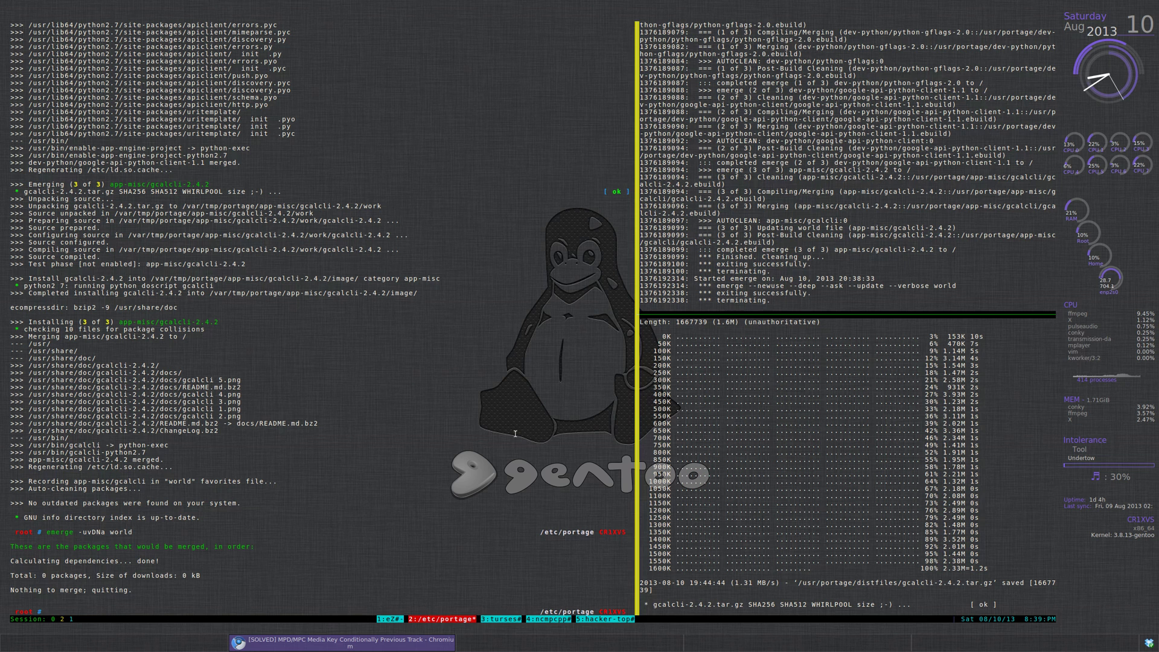
type("emerge -s ettercap")
key("Return")
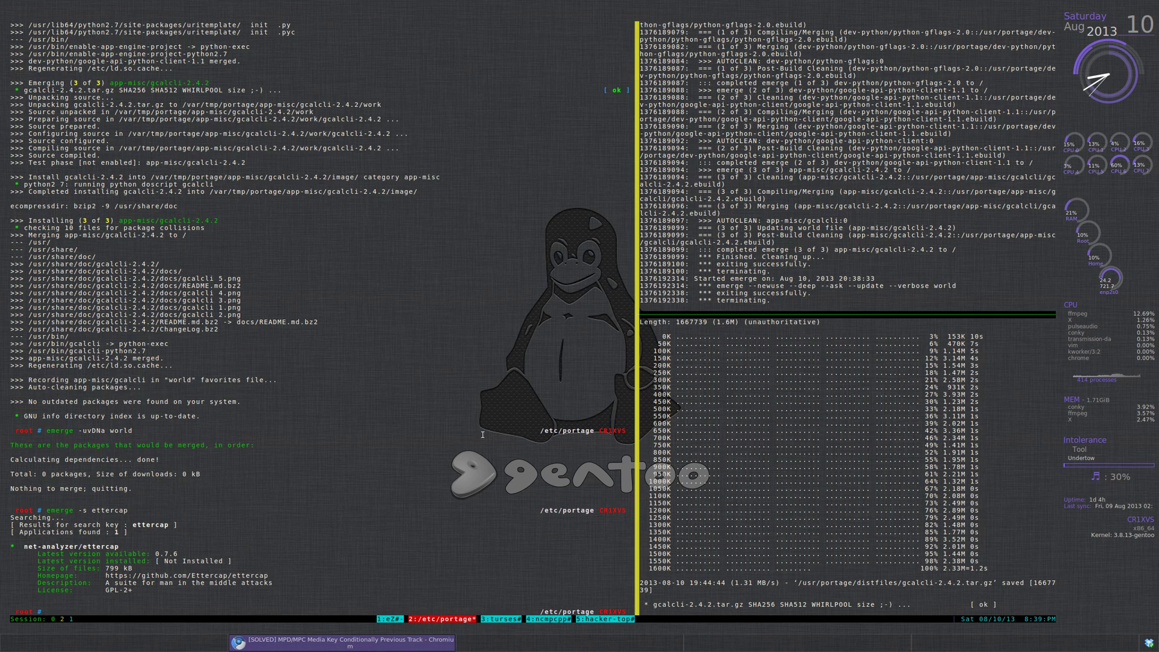
Step: Install the package with emerge -v ettercap by editing the previous command, and mark its entry in the emerge log pane
key("Up")
key("Left")
key("Left")
key("Left")
key("Left")
key("Left")
key("Left")
key("Left")
key("Left")
key("Left")
key("BackSpace")
type("v")
key("Return")
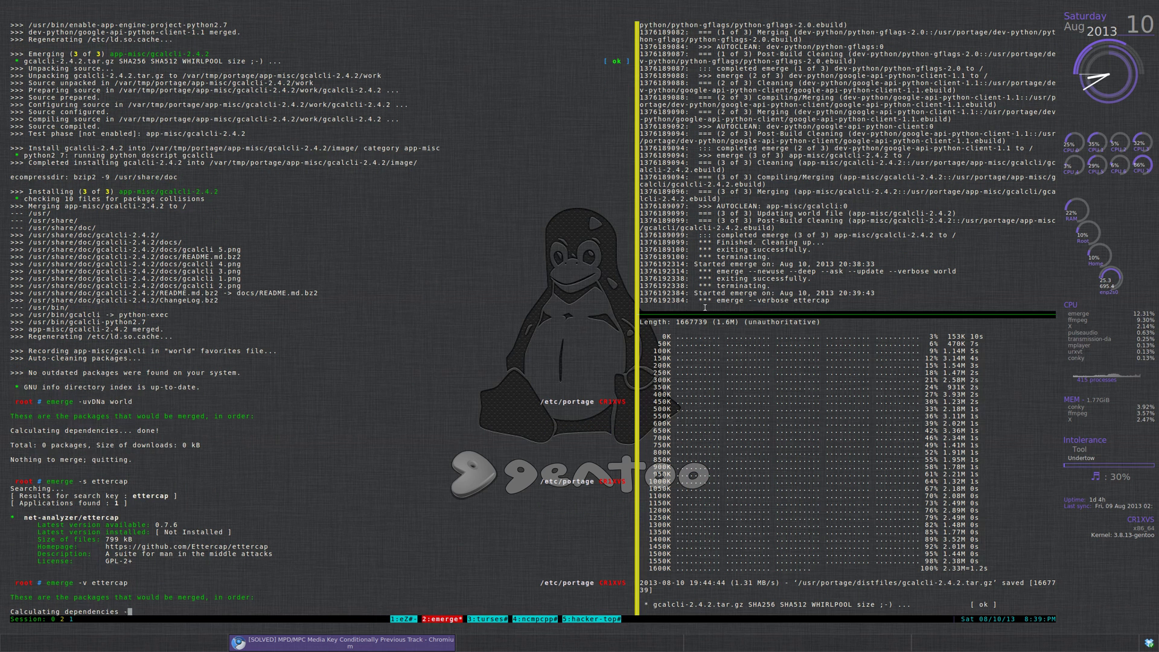
left_click_drag(704, 300, 832, 300)
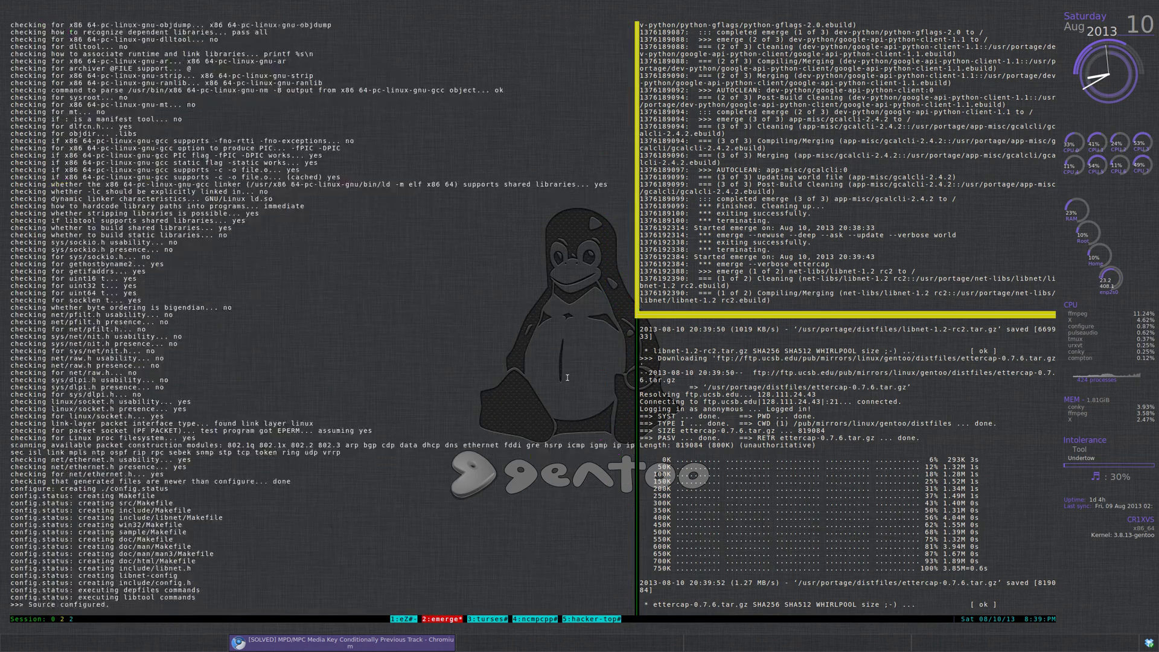
Step: Return to the first tmux window, quit .zshrc and open .tmux.conf in Vim
key("ctrl+b")
key("1")
type(":q")
key("Return")
type("vim .tmu")
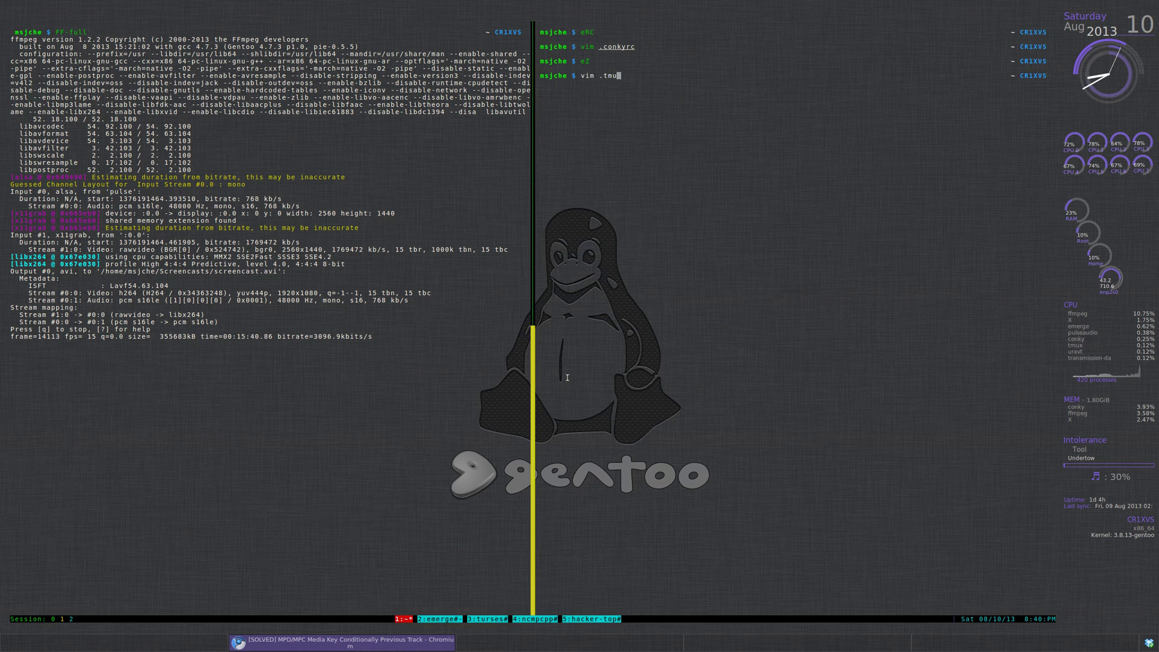
key("Tab")
key("Return")
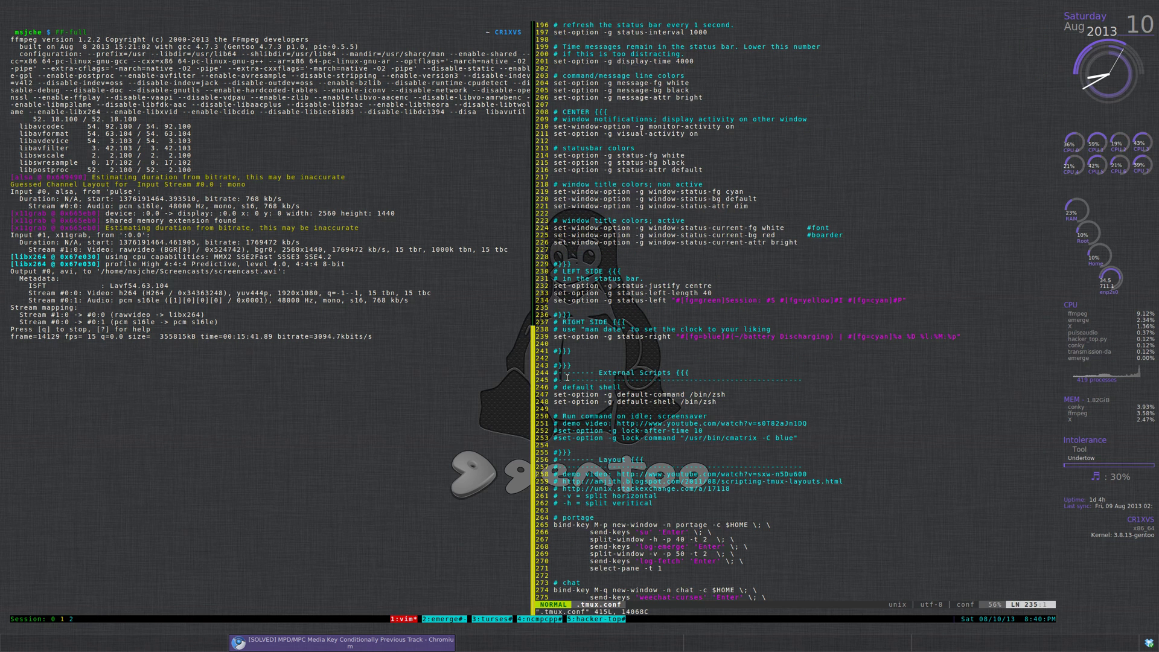
Step: Examine the window layout keybindings in .tmux.conf, ending at the portage layout's send-keys and split-window lines
key("ctrl+f")
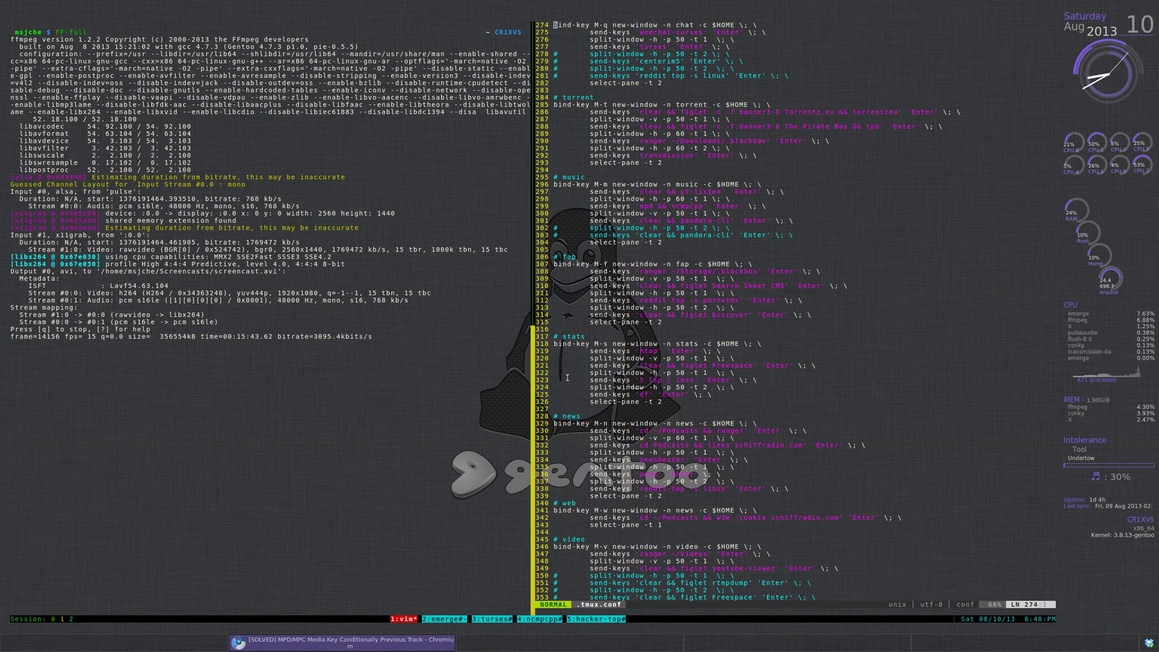
key("j")
key("k")
key("k")
key("k")
key("k")
key("k")
key("k")
key("k")
key("k")
key("k")
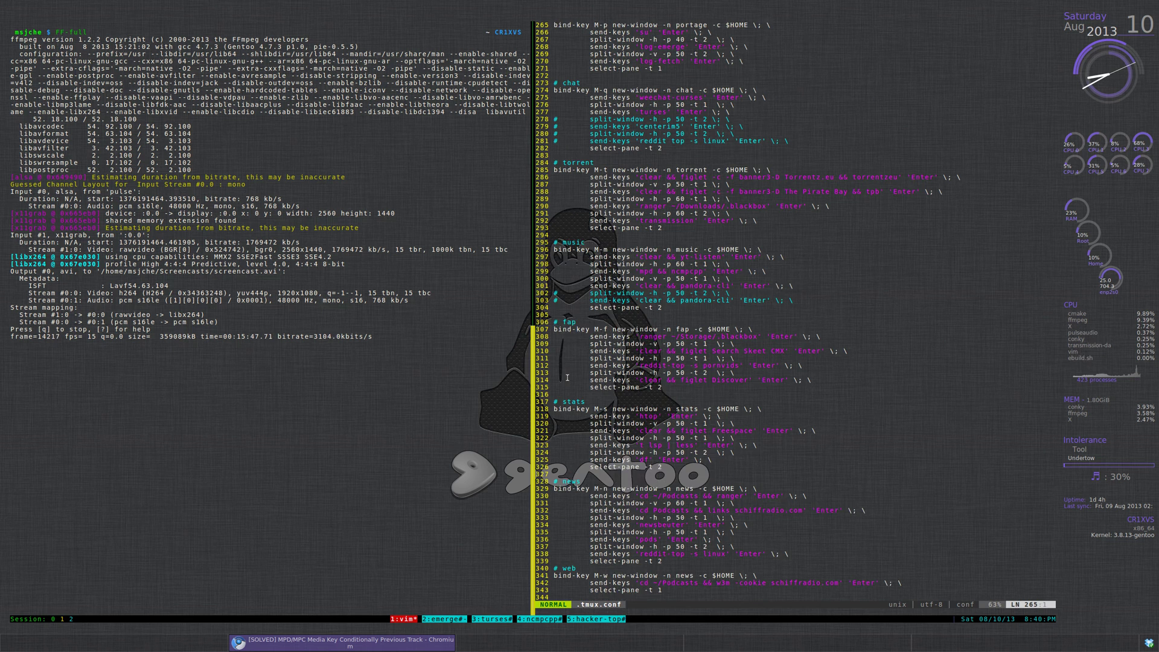
key("k")
key("k")
key("k")
key("k")
key("k")
key("k")
key("k")
key("j")
key("j")
key("j")
key("j")
key("j")
key("j")
key("j")
key("j")
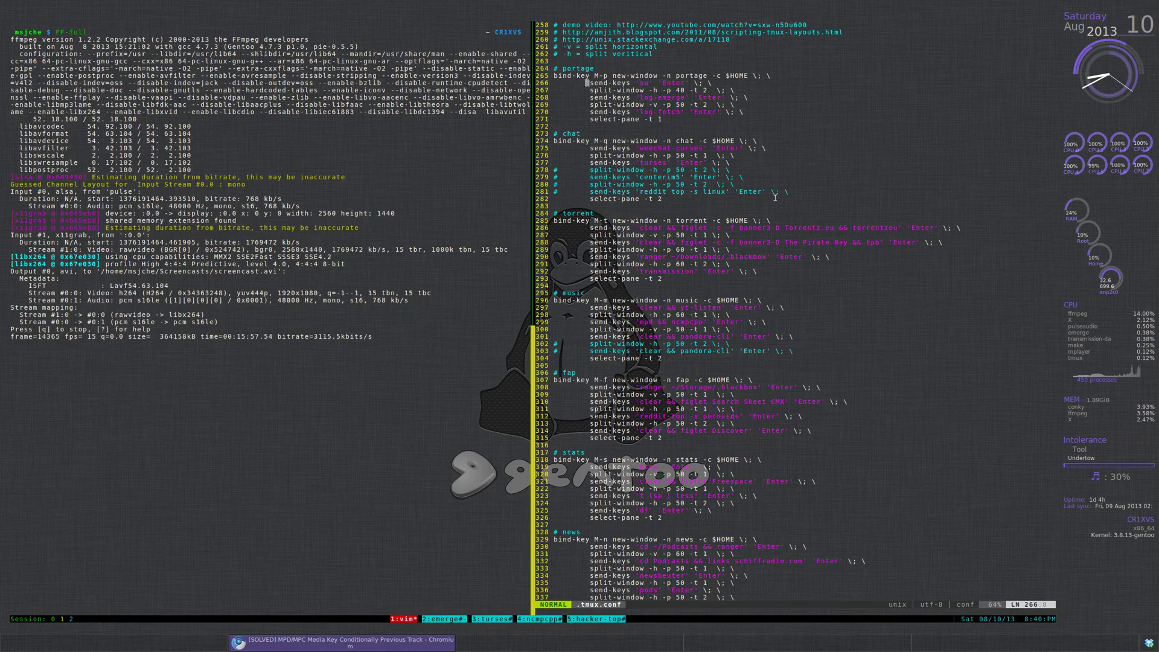
Step: Check the ettercap build output and logs in the second tmux window, comparing them with the portage layout in .tmux.conf
key("ctrl+b")
key("2")
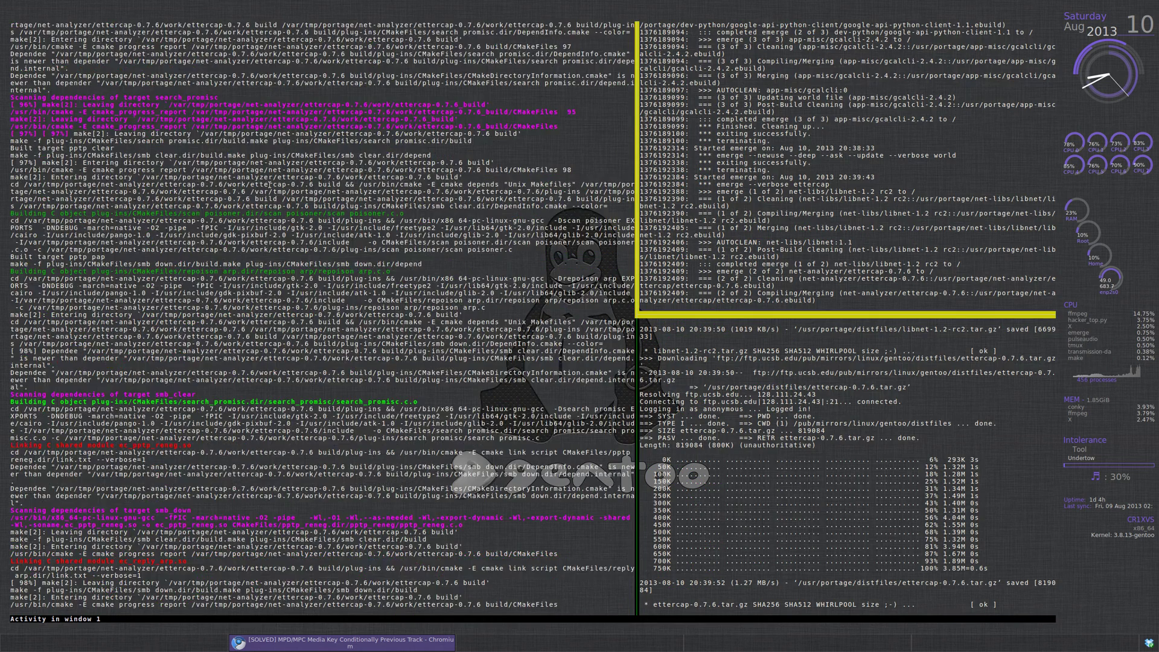
key("ctrl+b")
key("1")
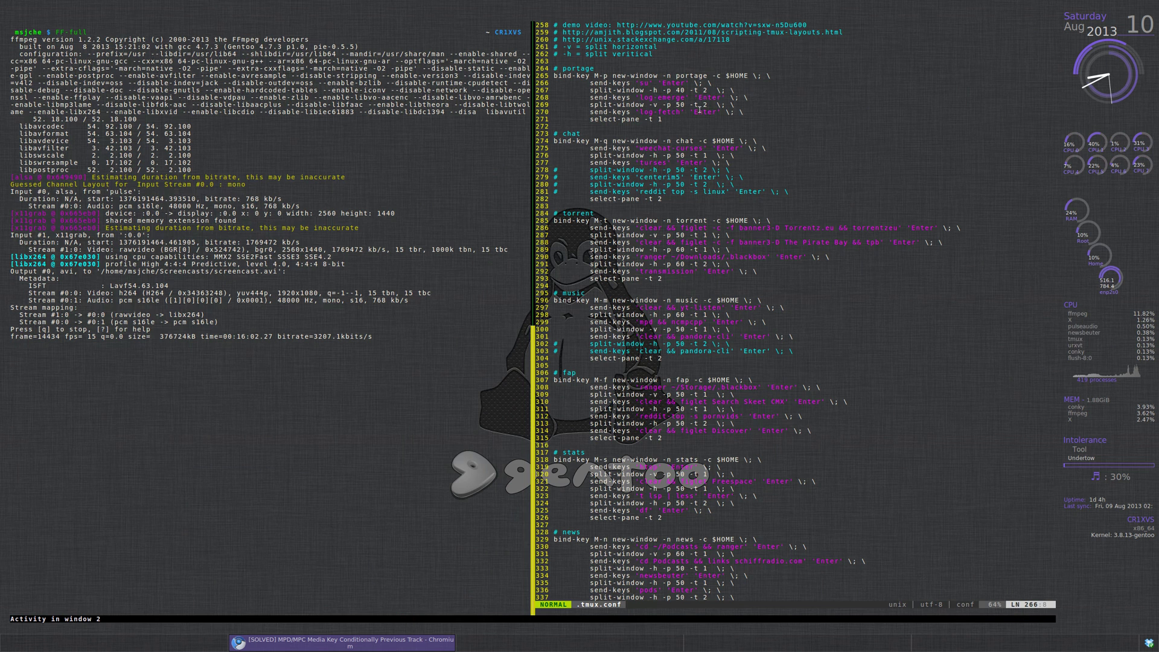
key("ctrl+b")
key("2")
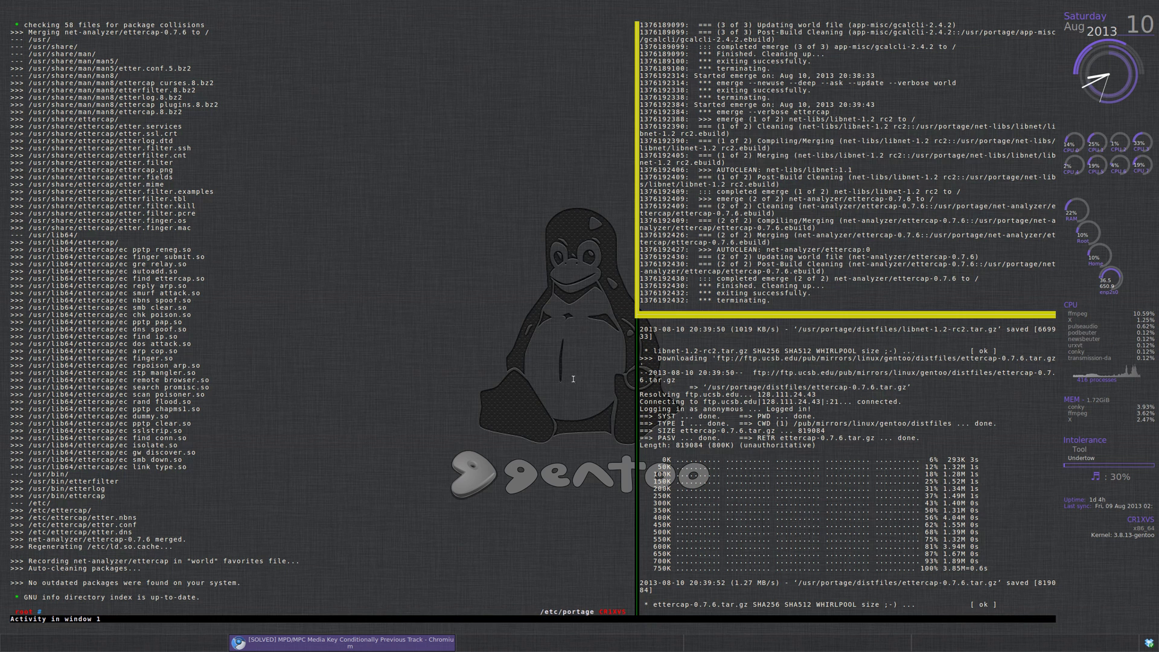
key("ctrl+b")
key("1")
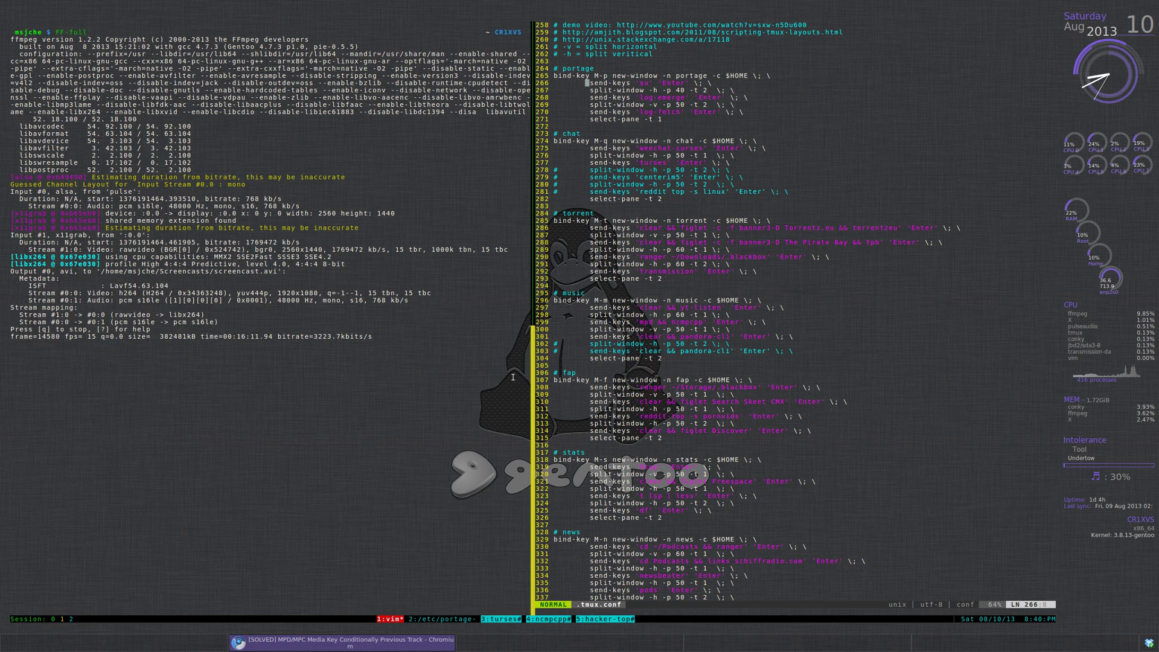
Step: Quit .tmux.conf and focus the tmux pane running the ffmpeg screen recording
type(":q")
key("Return")
key("ctrl+b")
key("Left")
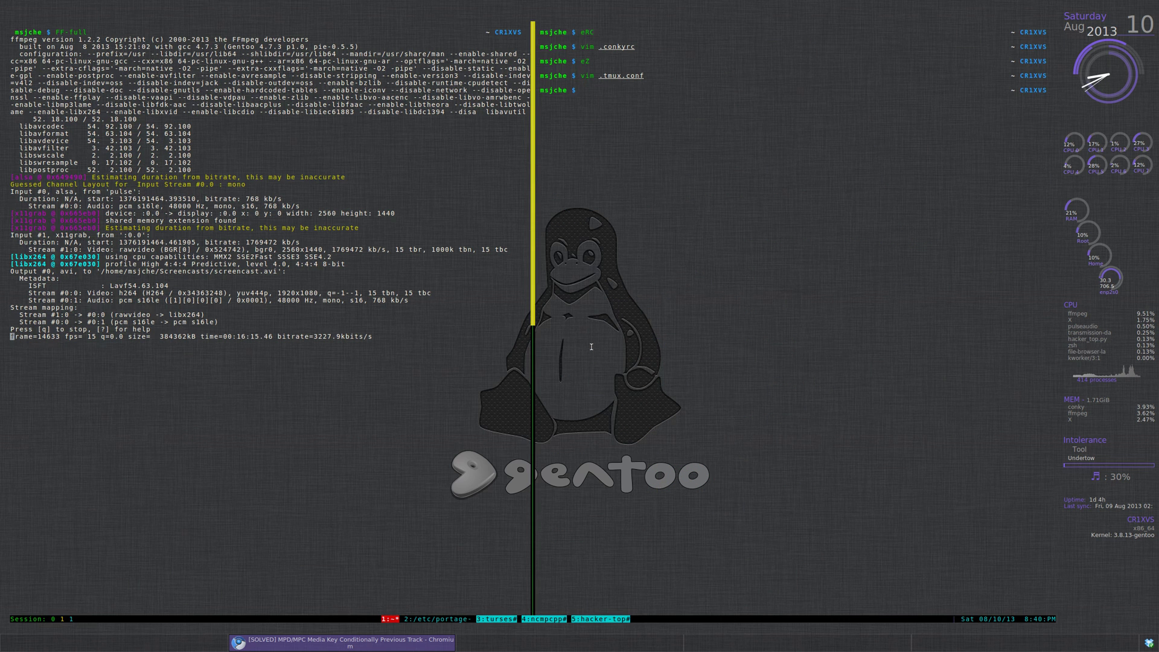